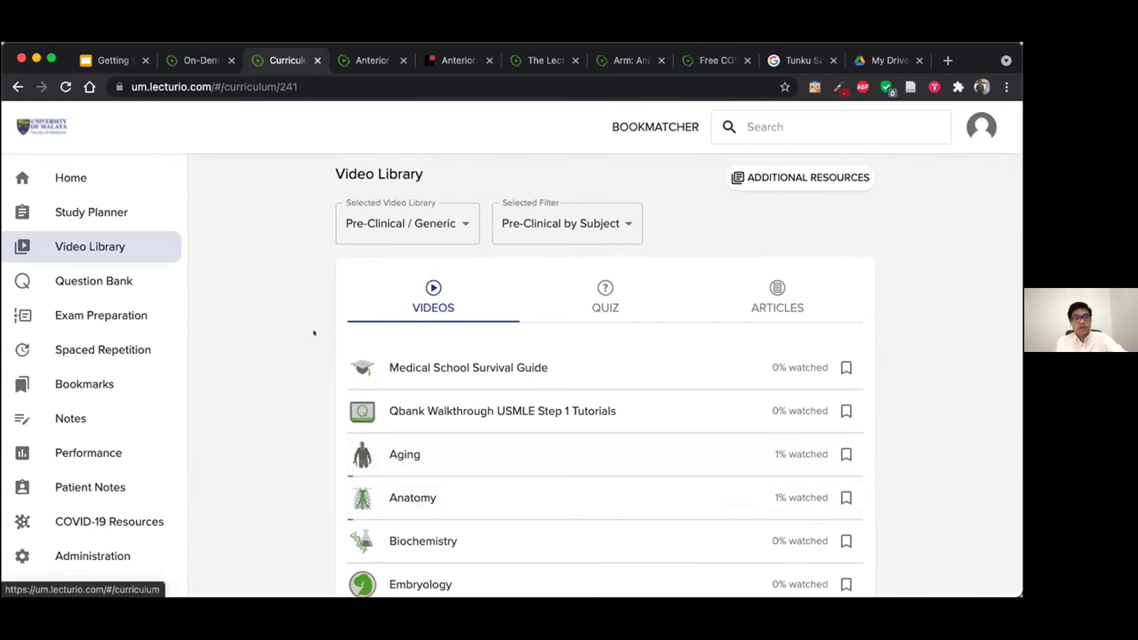
click(451, 218)
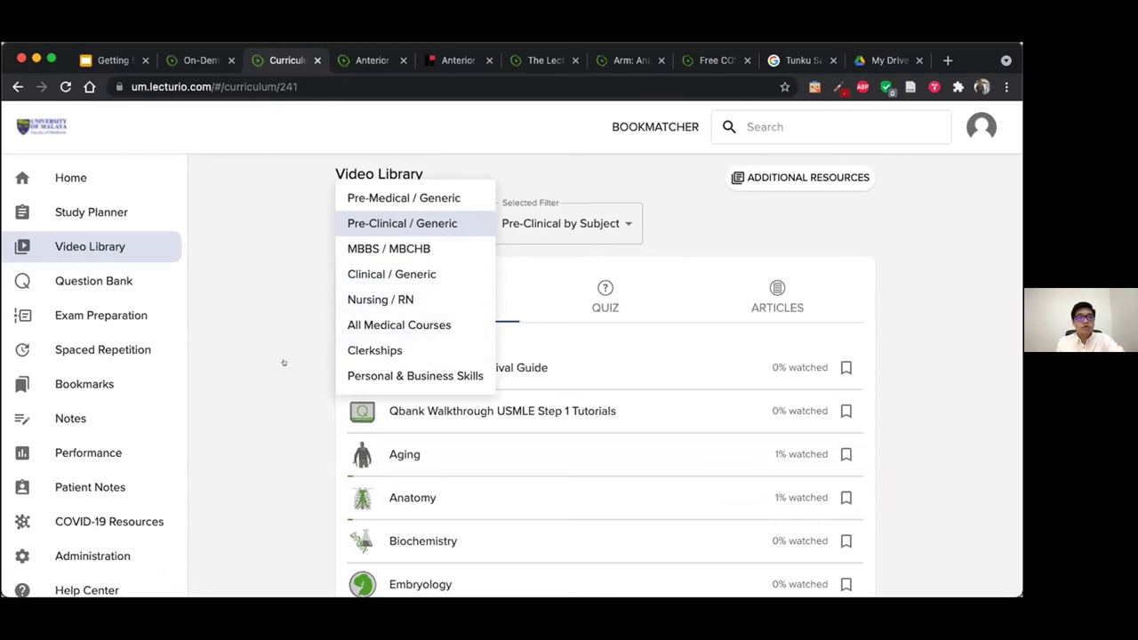
click(281, 323)
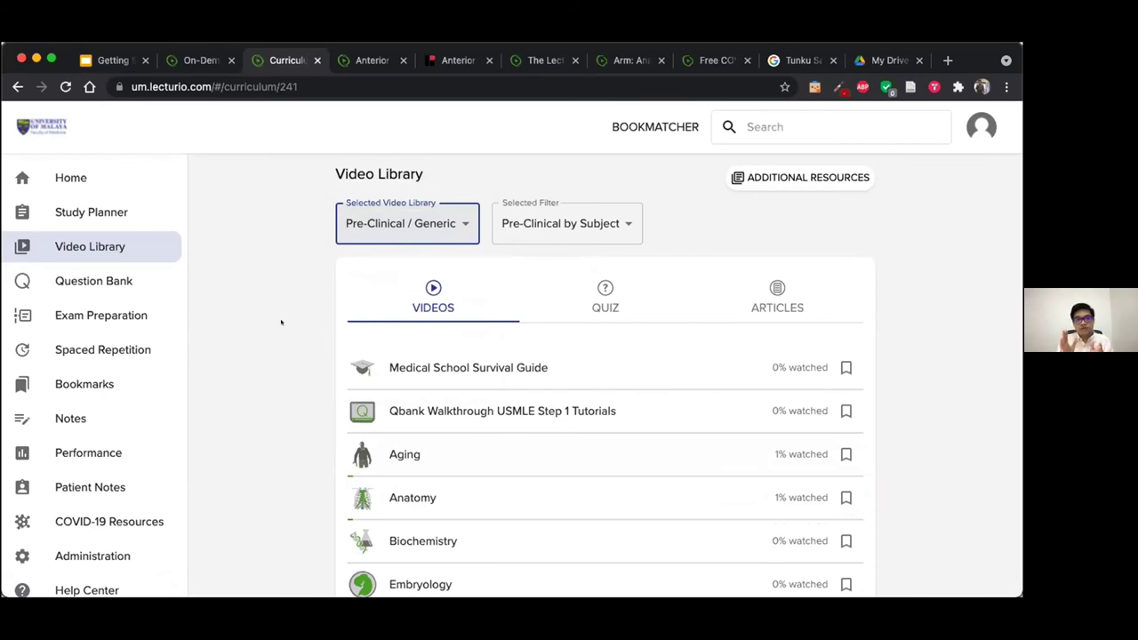
click(545, 218)
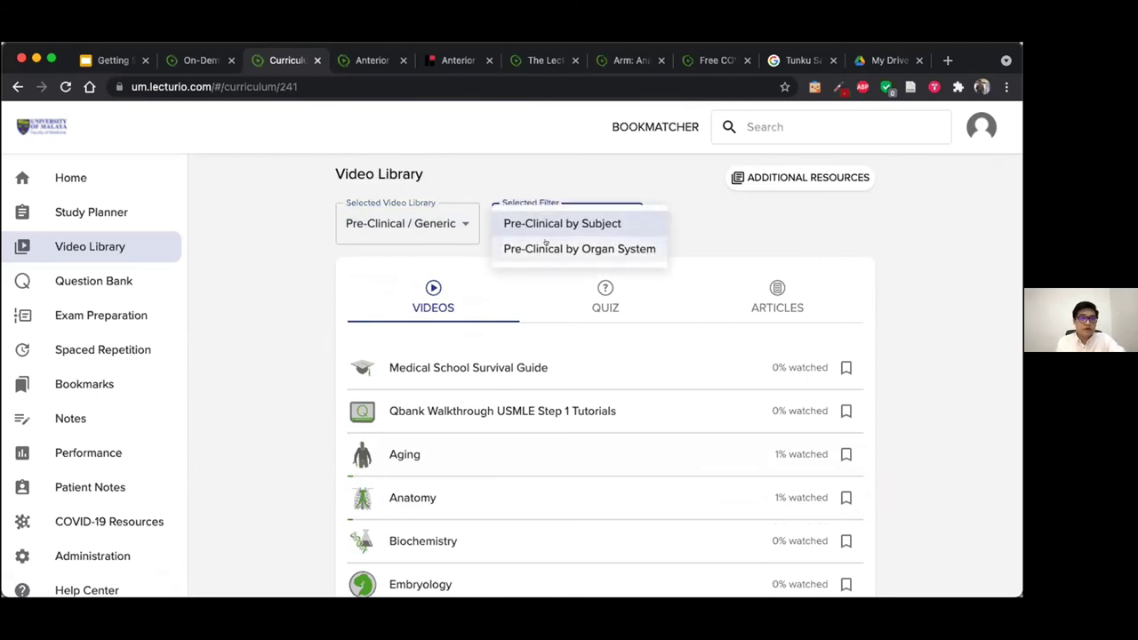
click(327, 395)
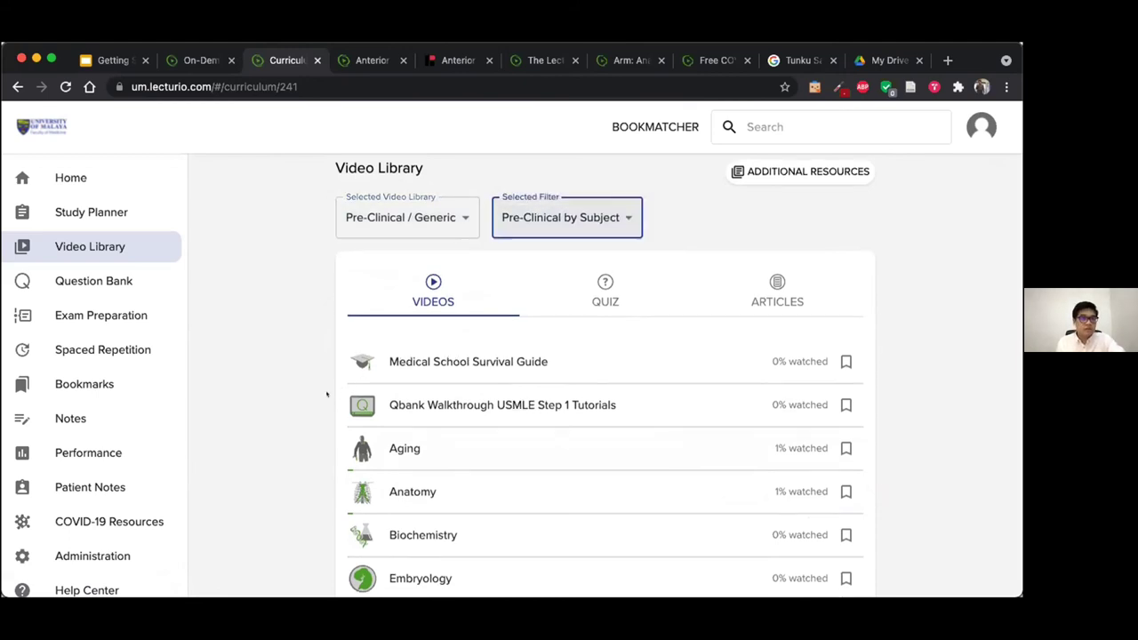
scroll(331, 391, down, 4)
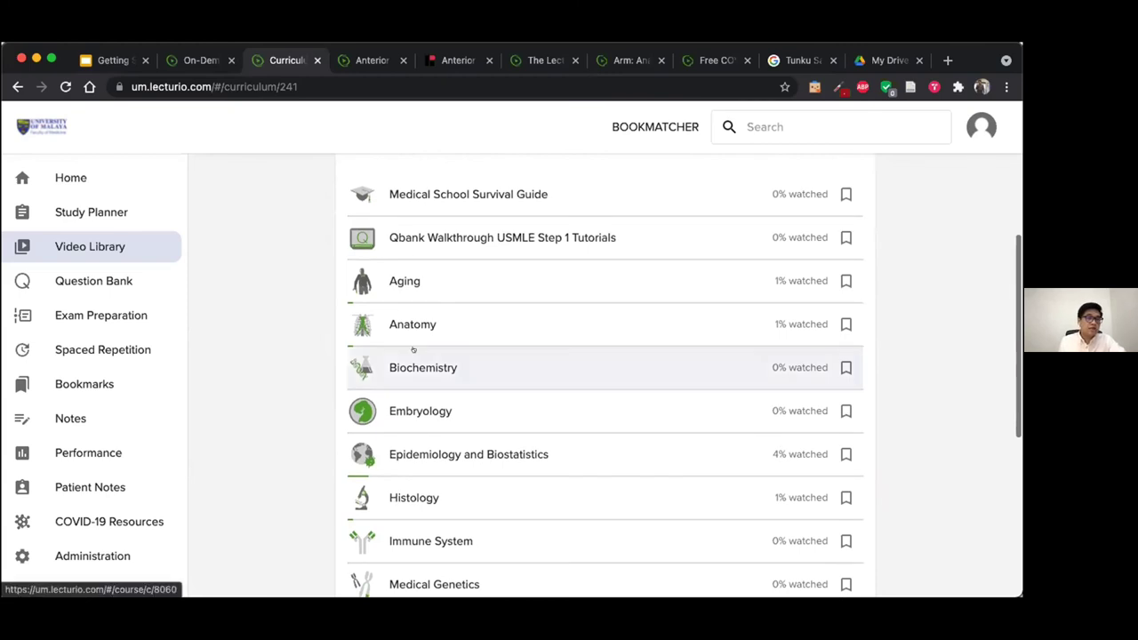
scroll(404, 327, down, 7)
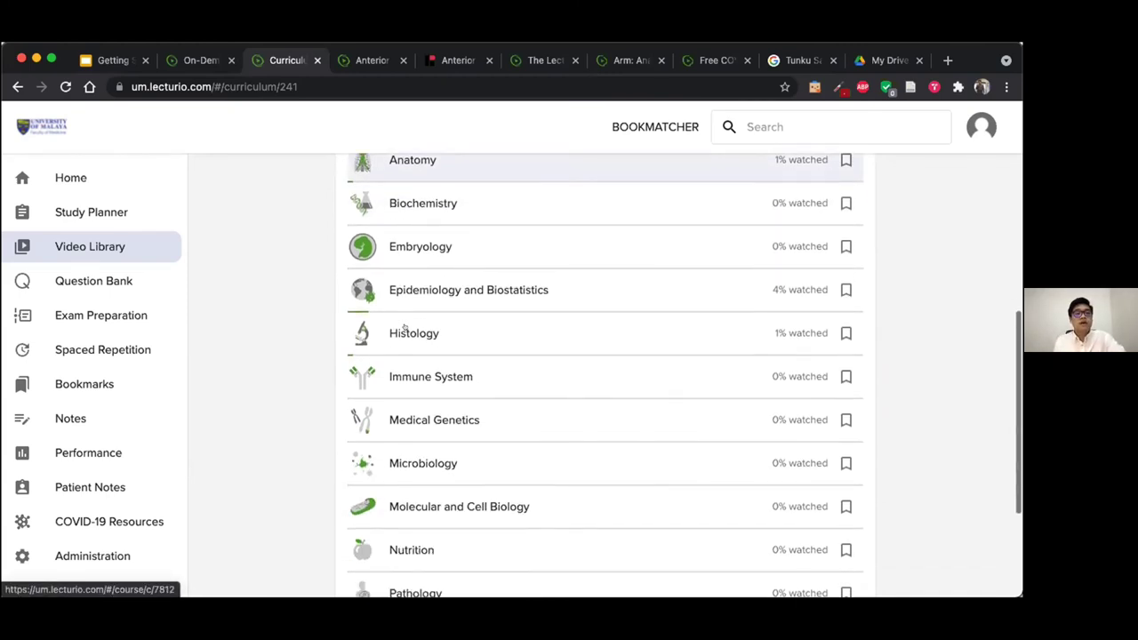
scroll(404, 328, up, 7)
scroll(404, 327, down, 3)
scroll(405, 327, down, 5)
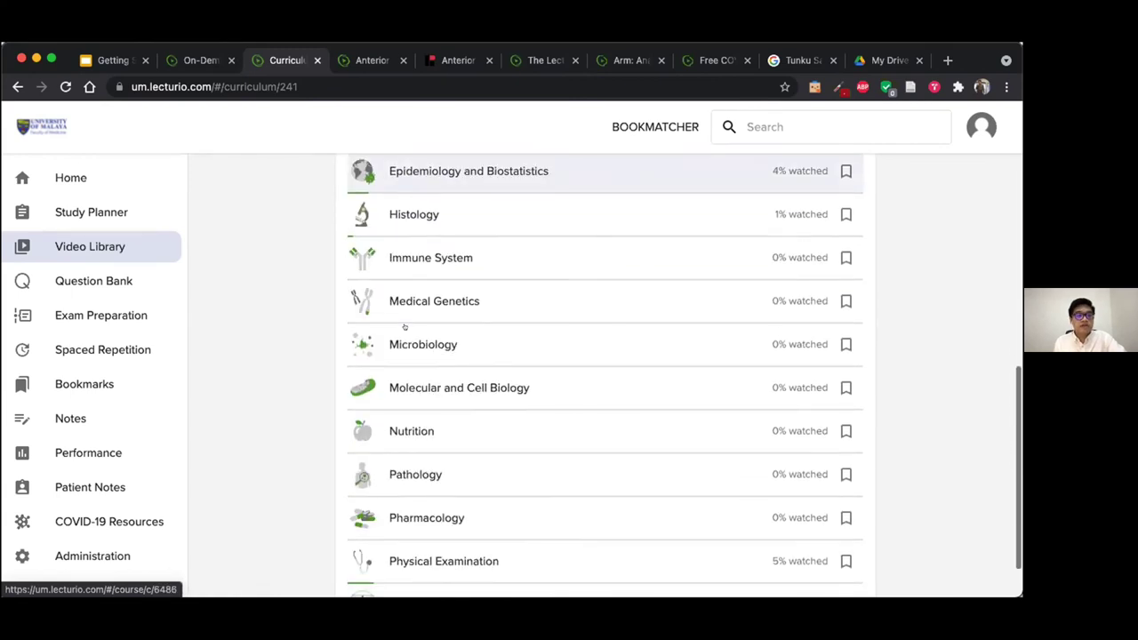
click(419, 500)
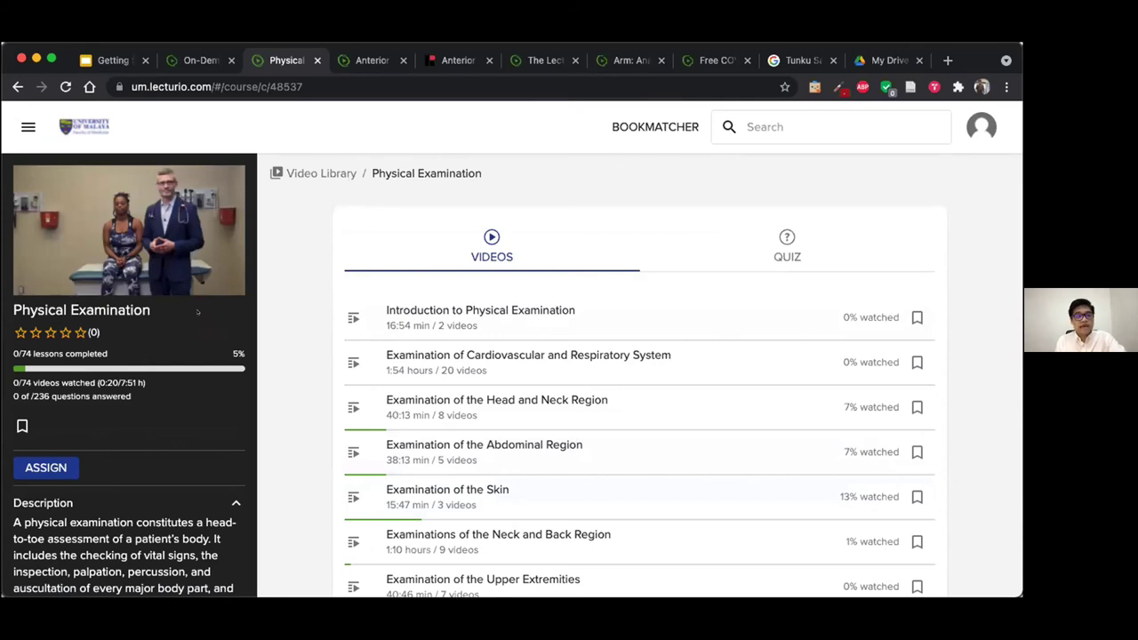
scroll(400, 444, down, 5)
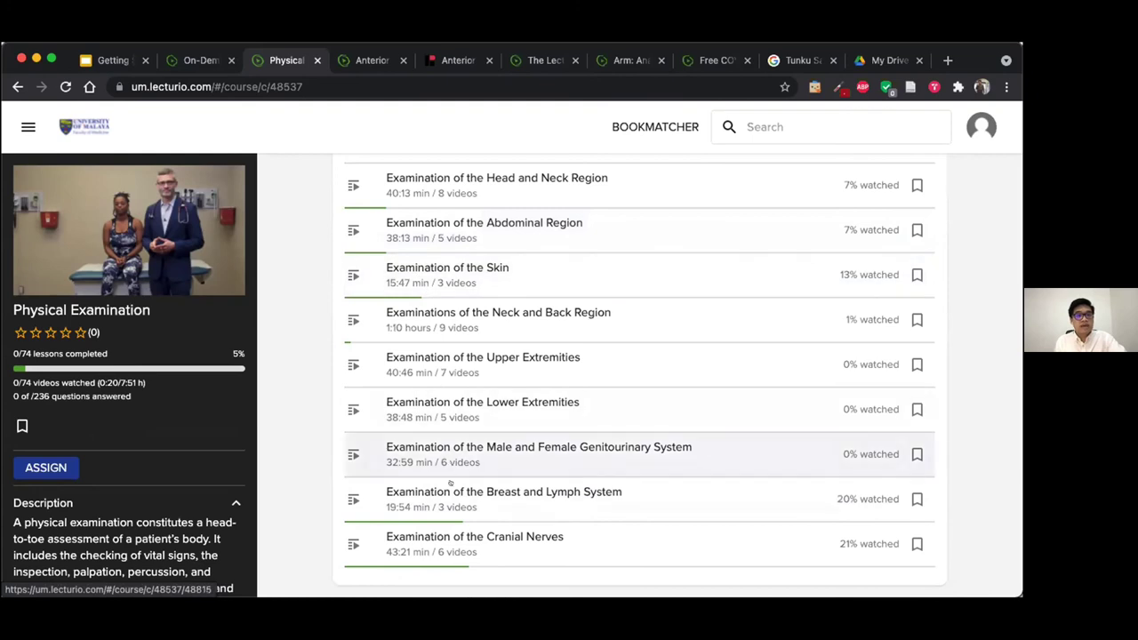
click(450, 490)
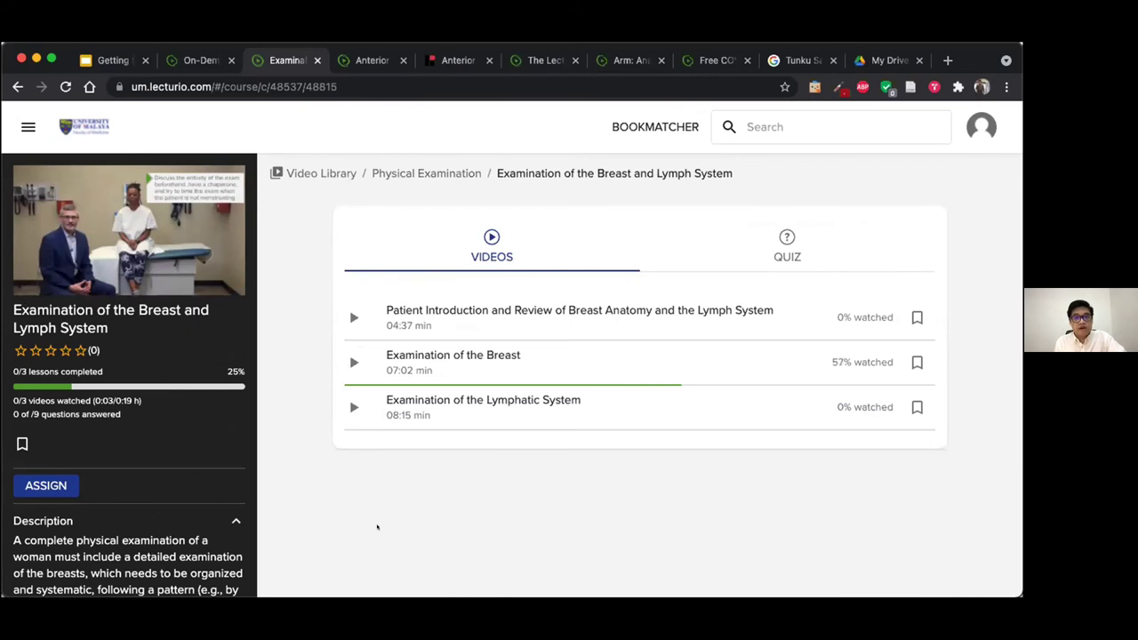
key(super+bracketleft)
key(super+bracketleft)
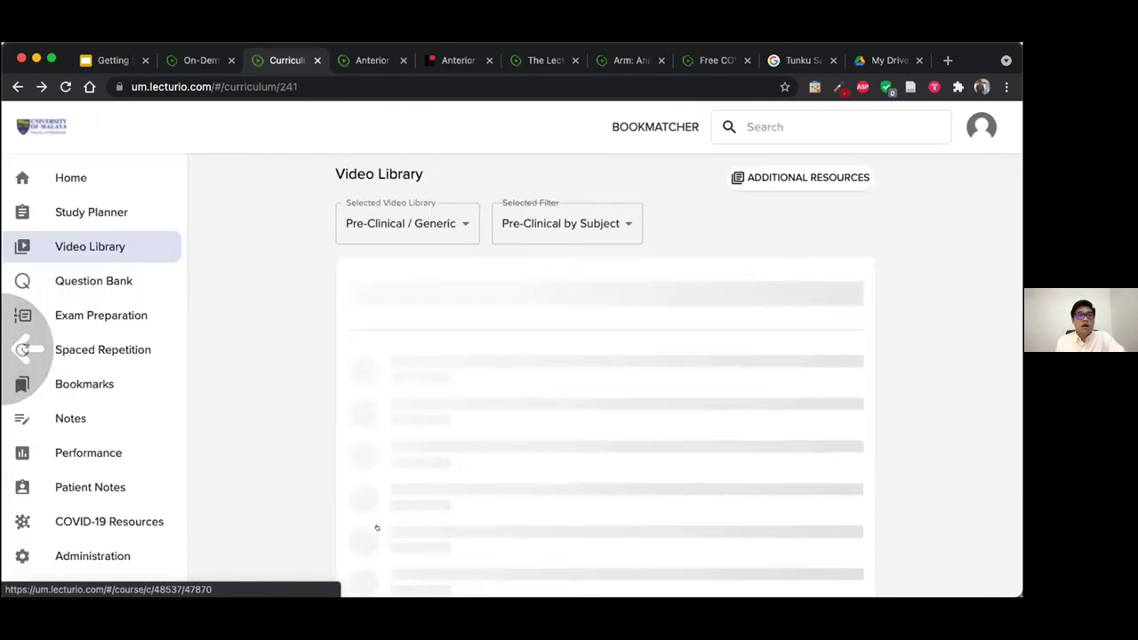
Open Anatomy's Upper Limb Anatomy course and switch to the Anterior Compartment – Anatomy of the Arm lecture tab
scroll(402, 409, down, 2)
click(401, 432)
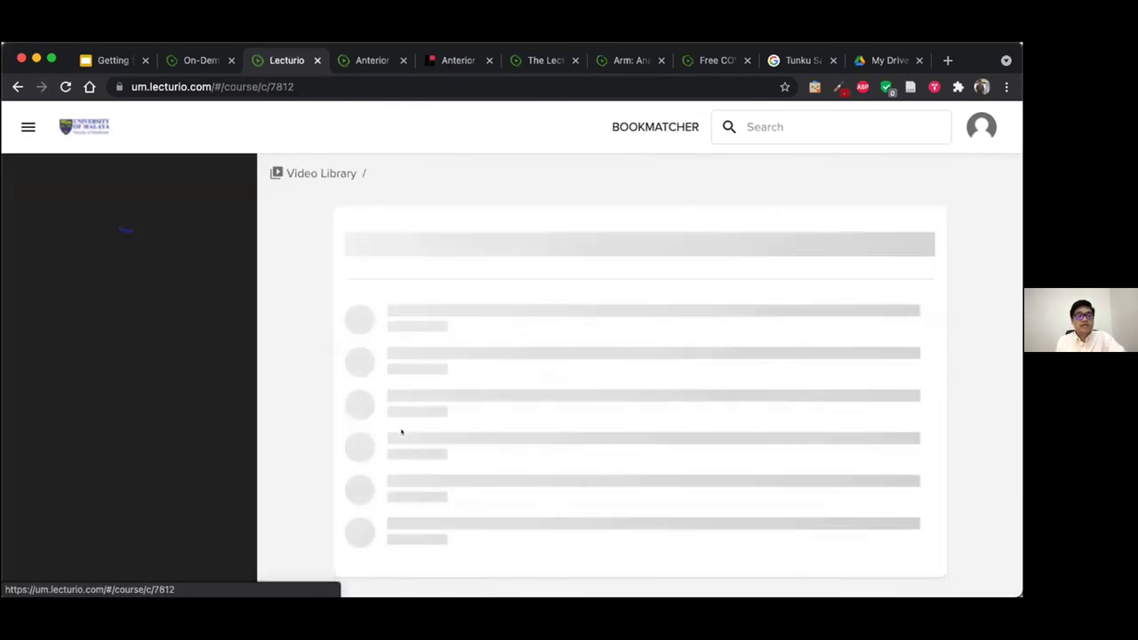
scroll(390, 348, down, 2)
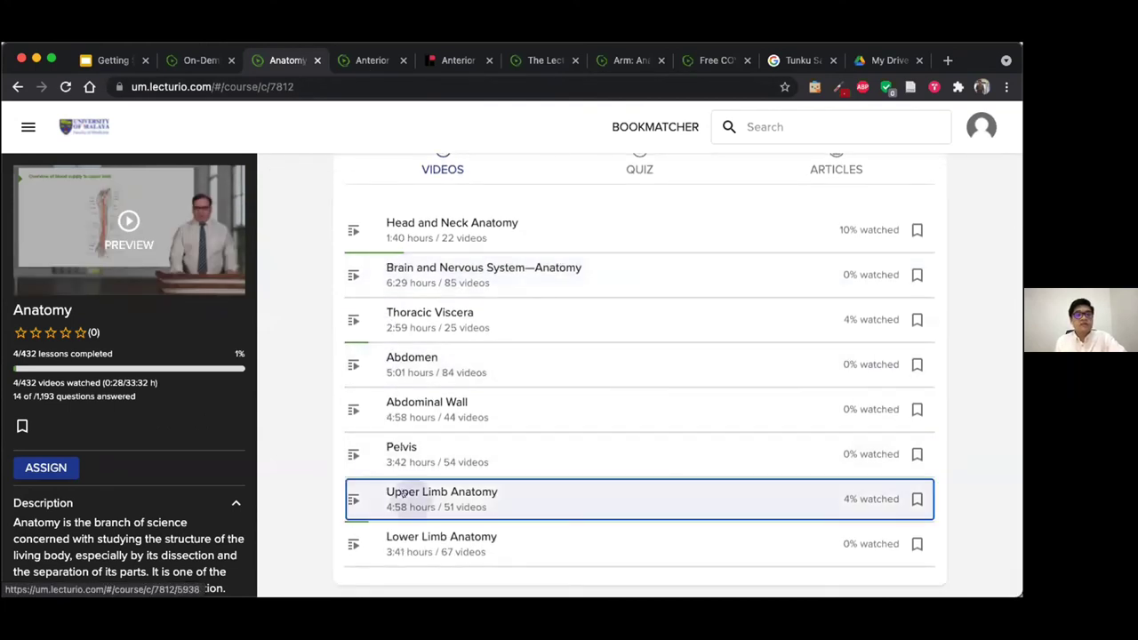
click(409, 500)
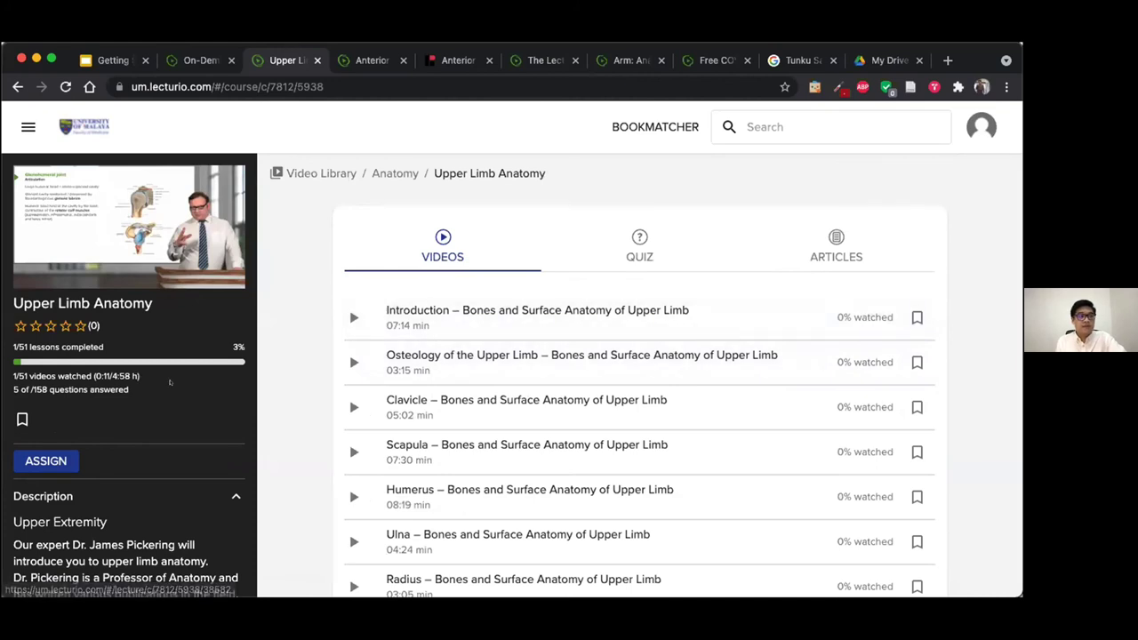
scroll(332, 363, down, 8)
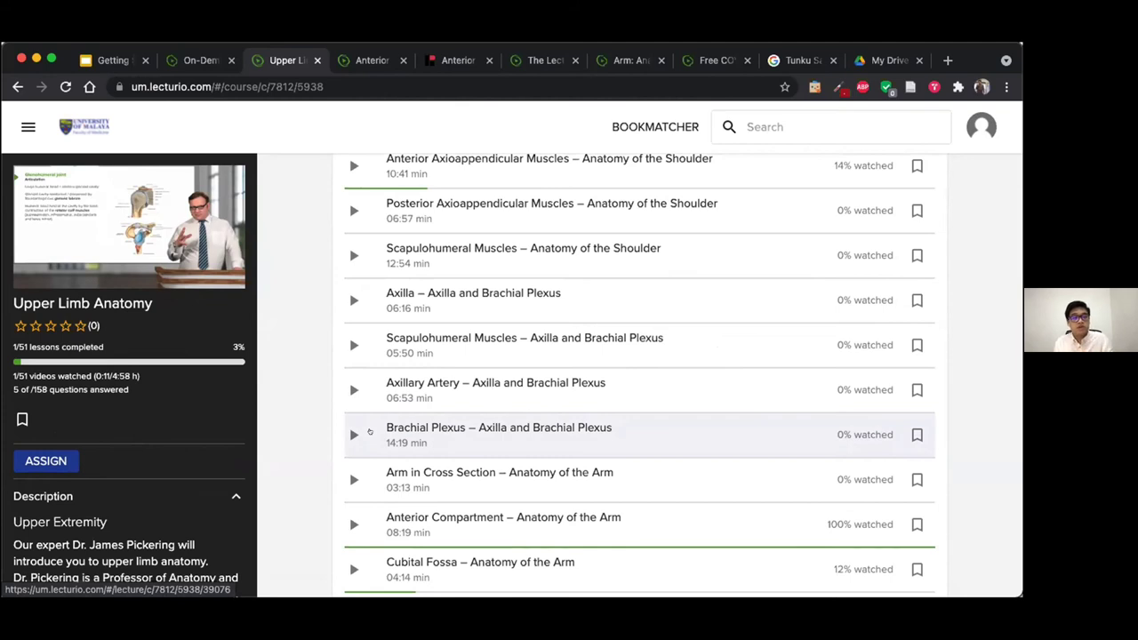
key(ctrl+Tab)
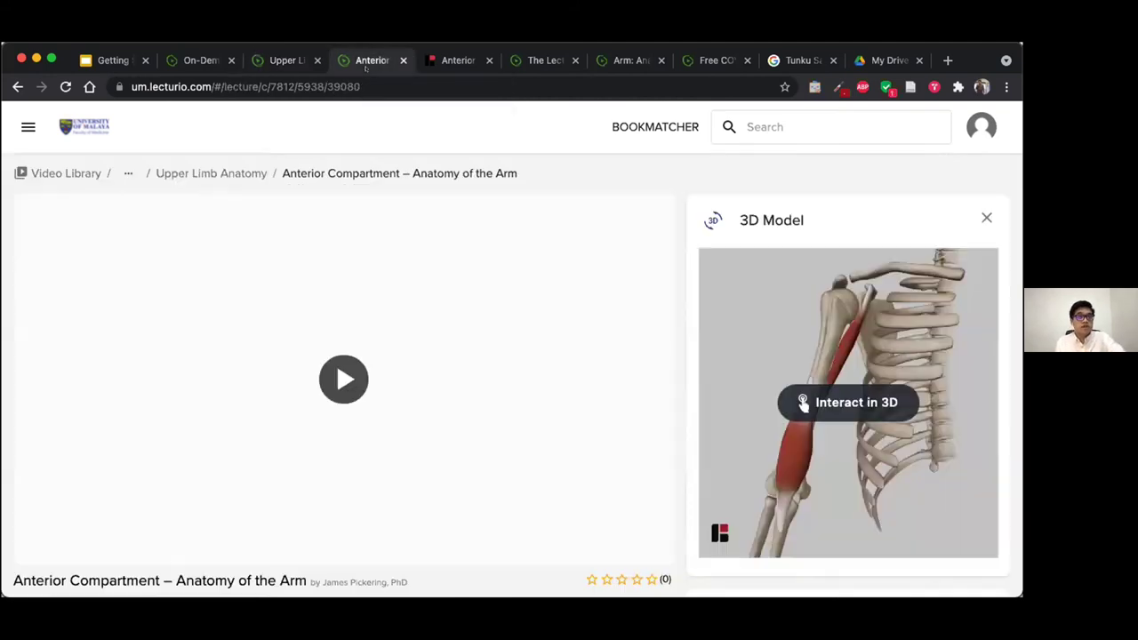
Start playing the Anterior Compartment lecture video
click(324, 393)
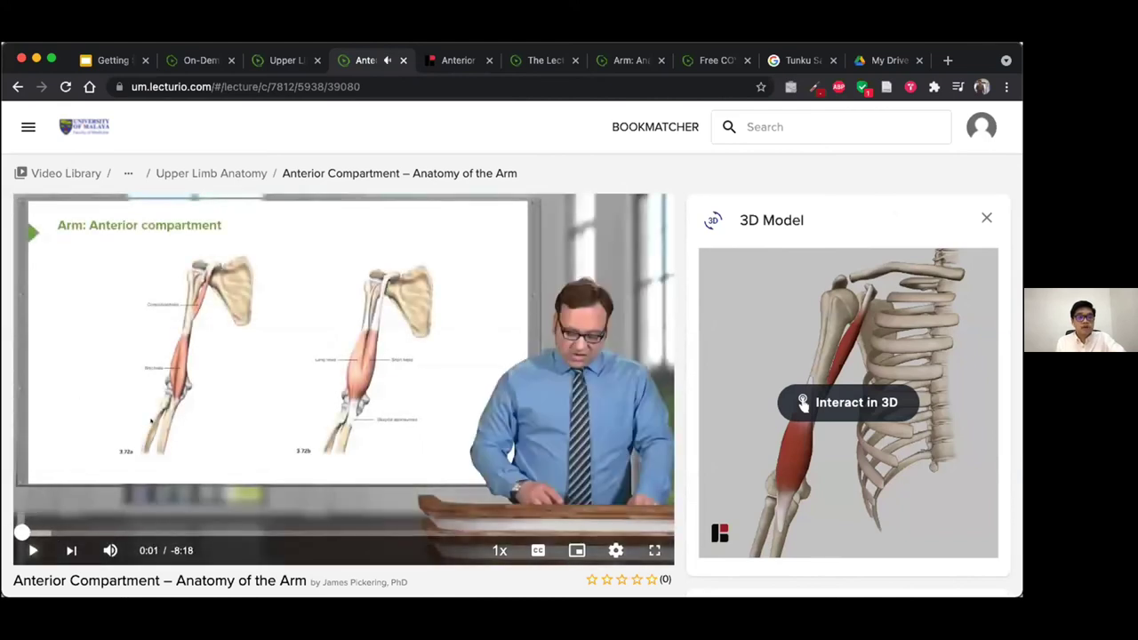
scroll(186, 440, down, 2)
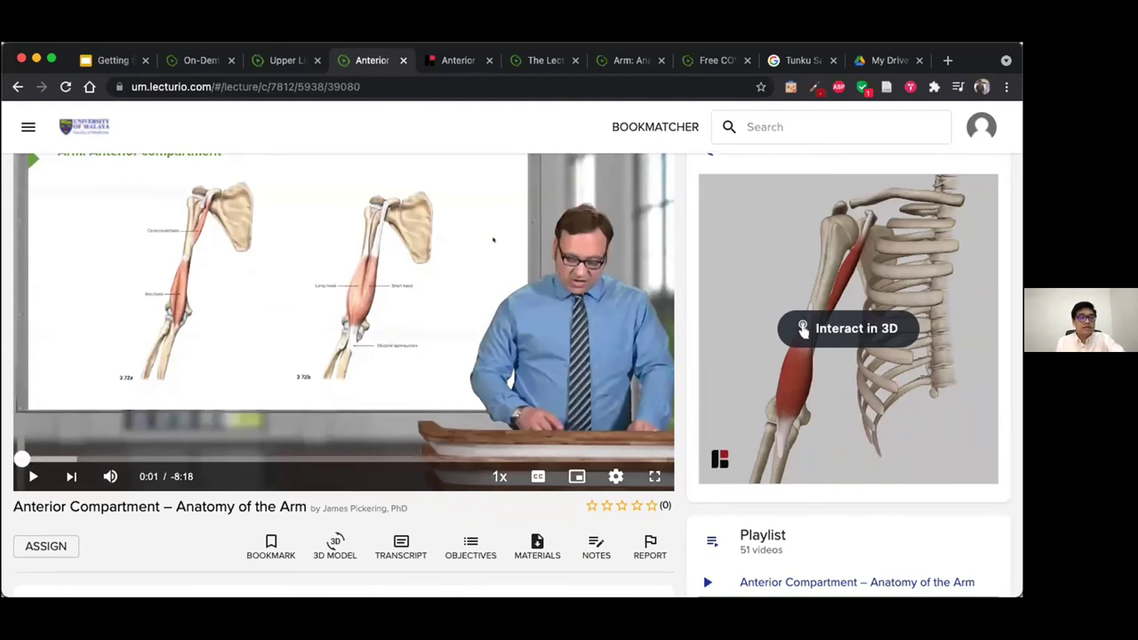
scroll(747, 321, up, 2)
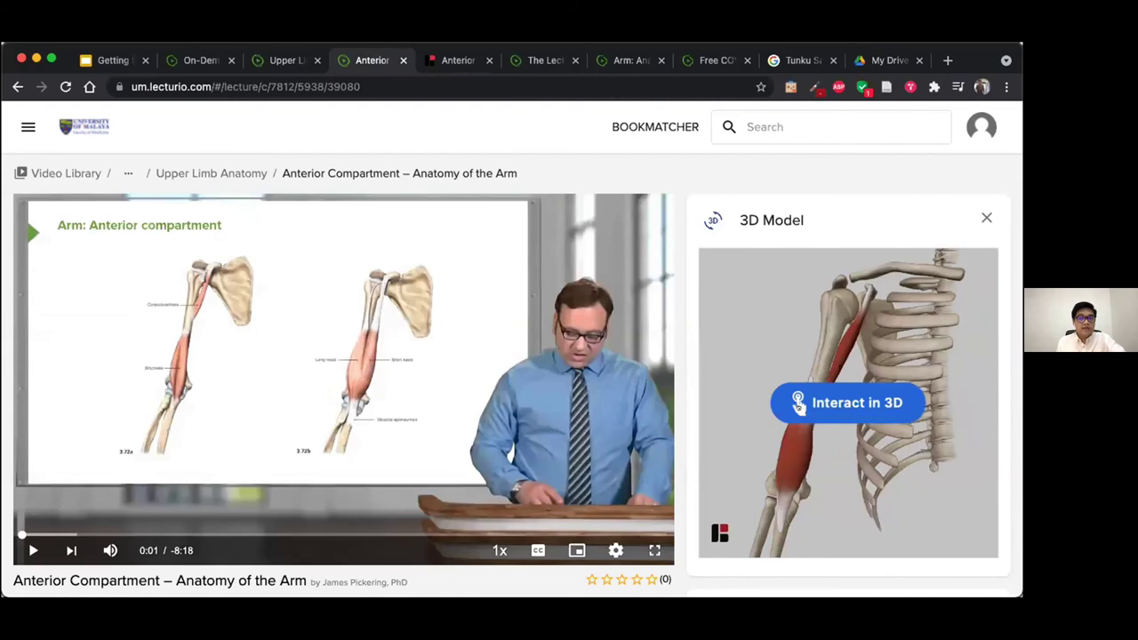
Make the lecture's 3D arm model interactive, rotate it, then switch to the full BioDigital model
click(797, 403)
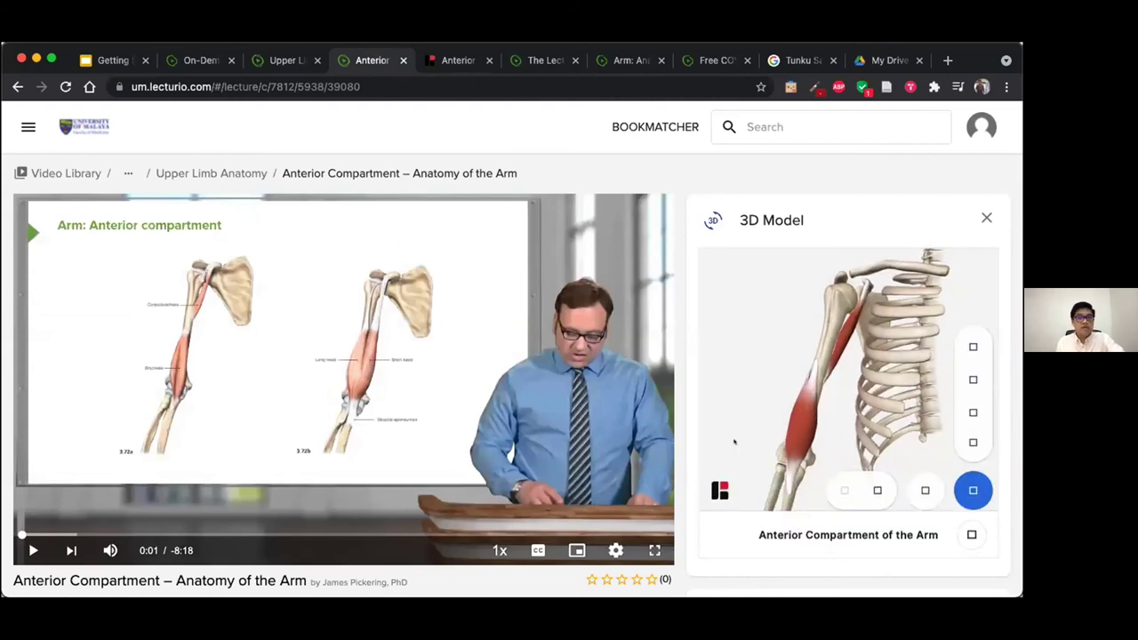
scroll(649, 307, down, 2)
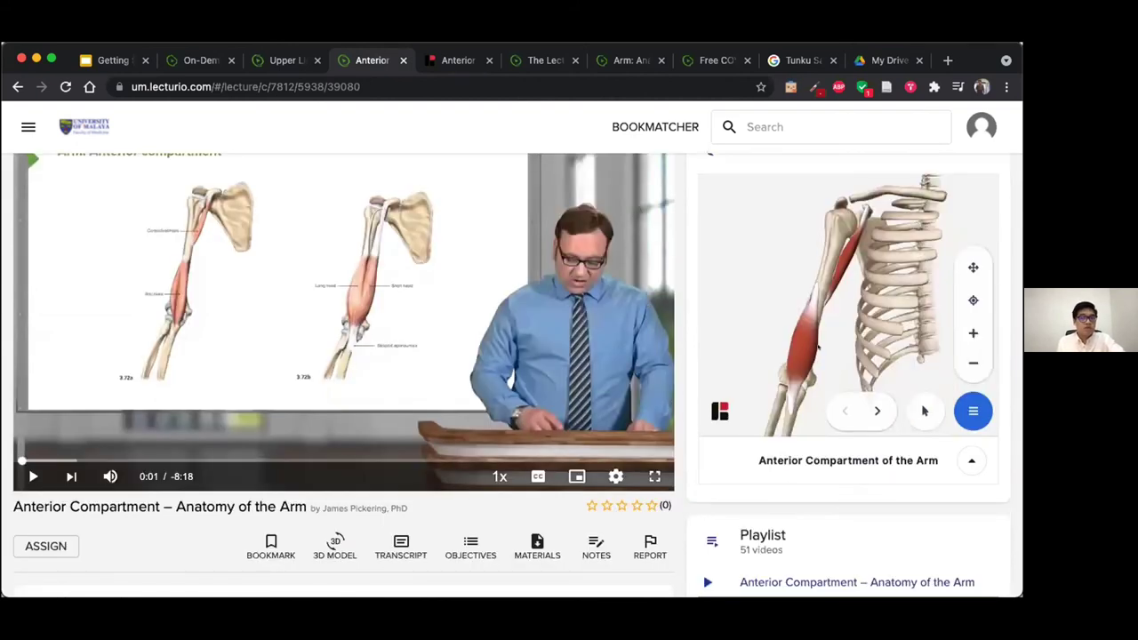
drag(879, 289, 769, 357)
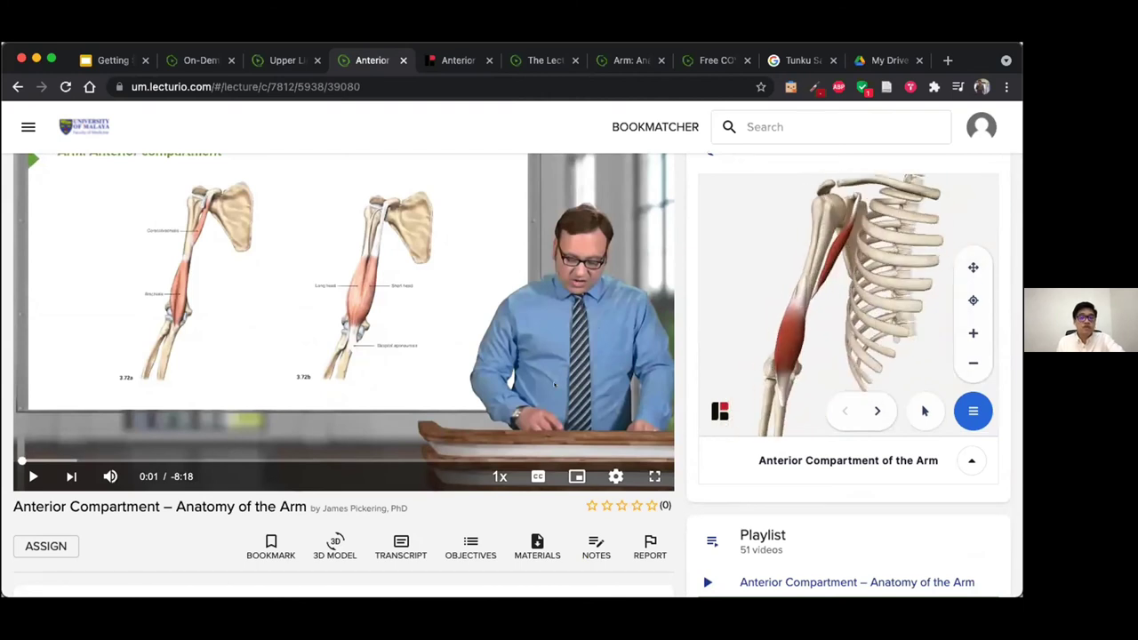
scroll(769, 357, down, 1)
click(452, 60)
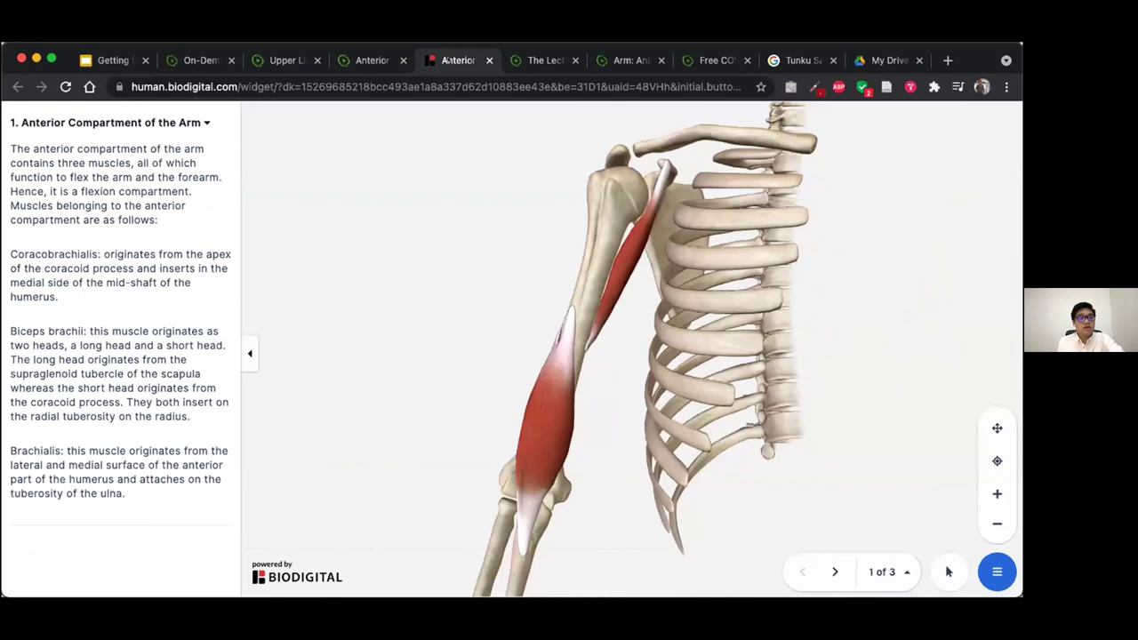
Rotate the arm-and-ribcage model and advance the BioDigital tour through steps 2 and 3
drag(698, 324, 652, 325)
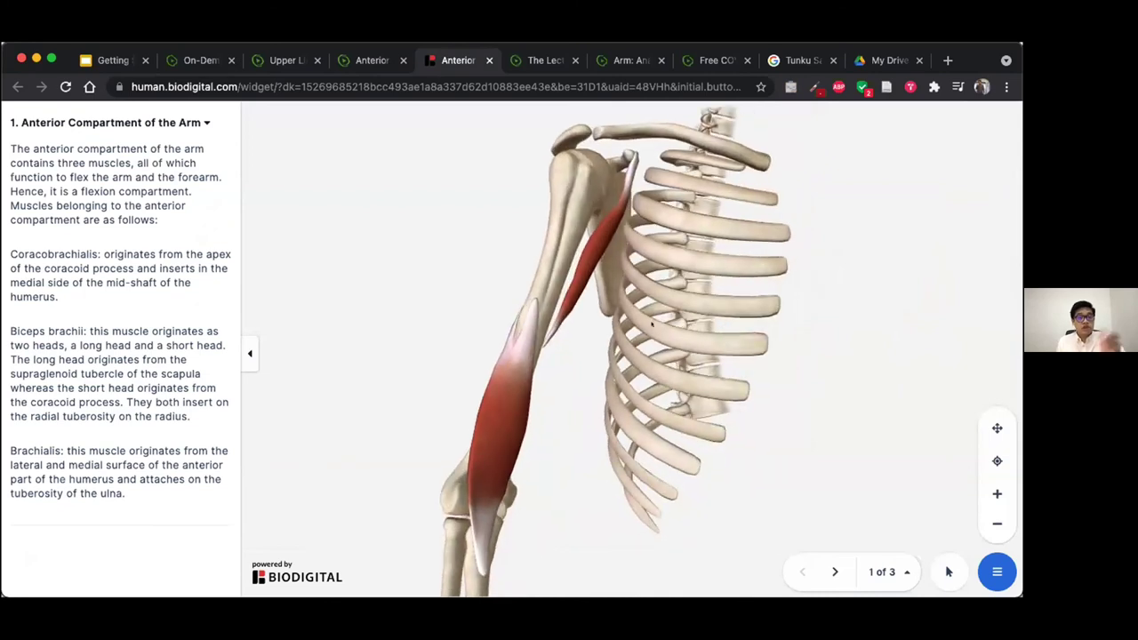
drag(542, 370, 546, 395)
drag(639, 371, 770, 502)
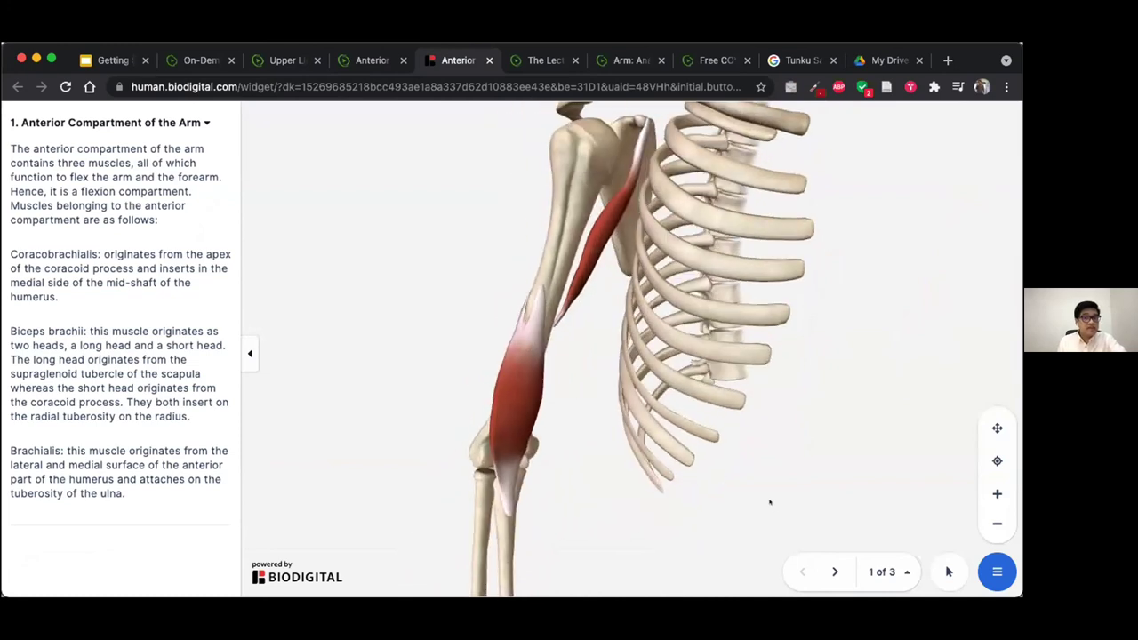
click(833, 572)
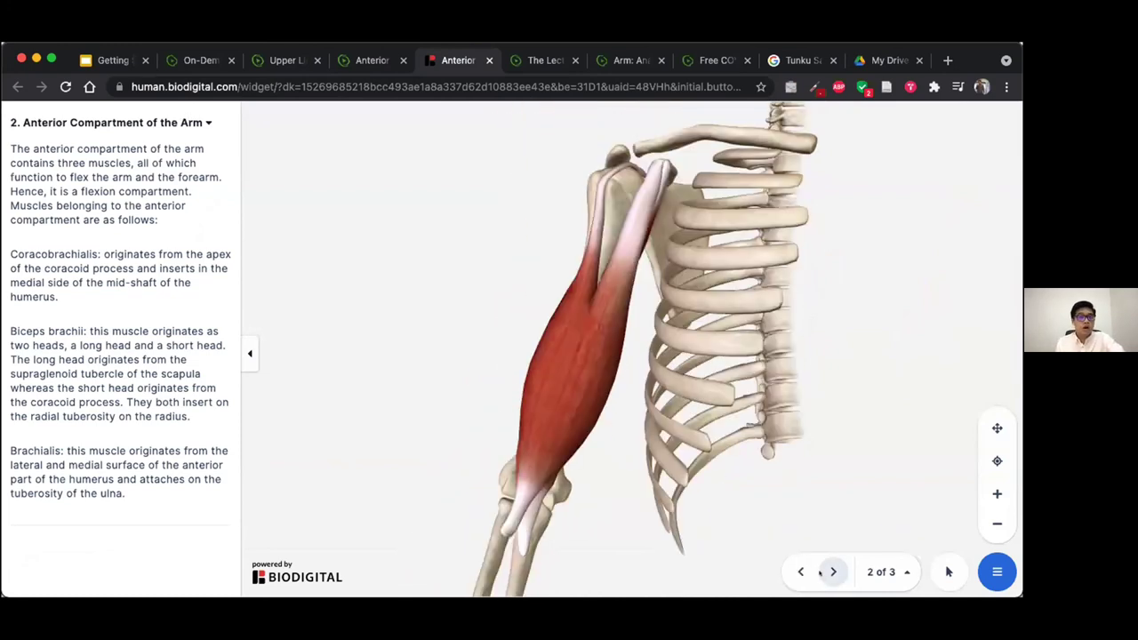
click(820, 573)
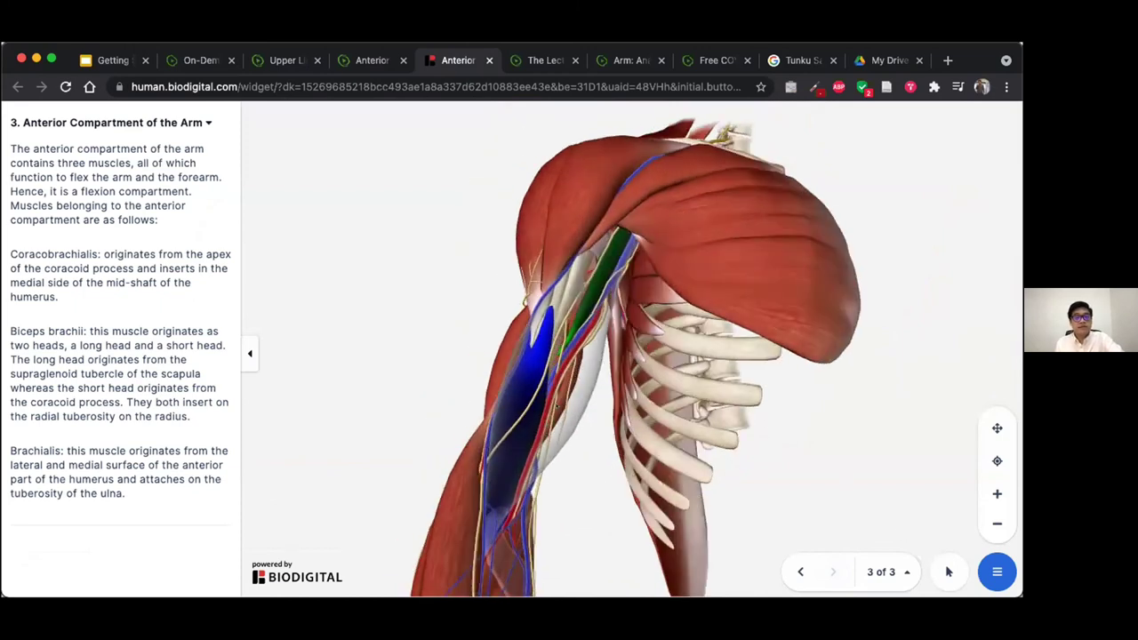
Hide a biceps structure, label the musculocutaneous nerve and right brachial artery, then return to the lecture
click(949, 572)
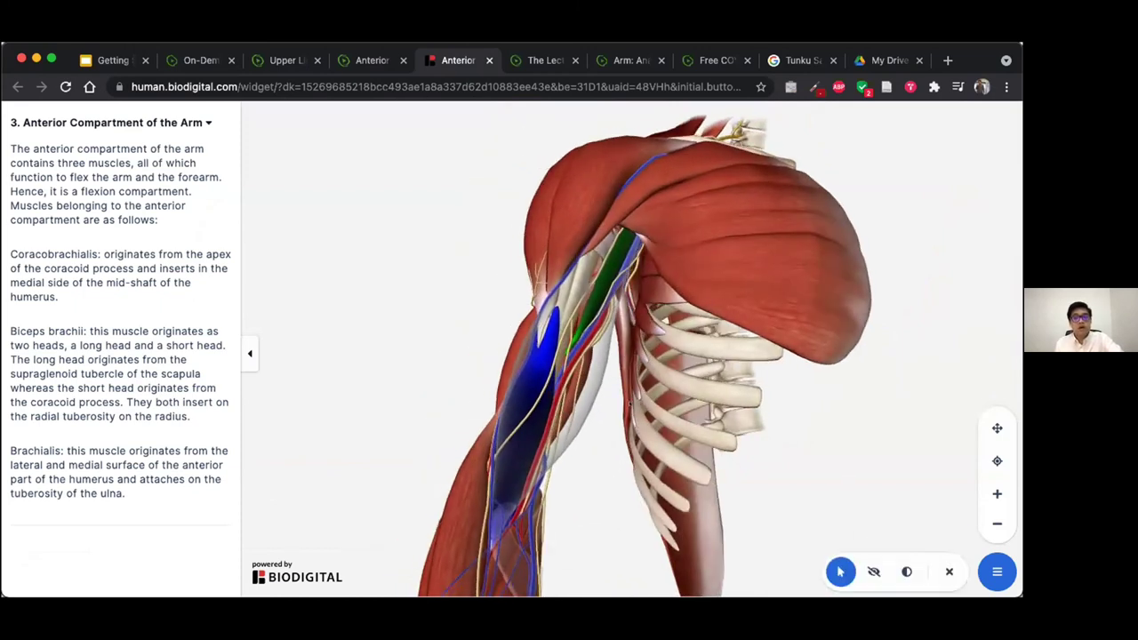
click(873, 572)
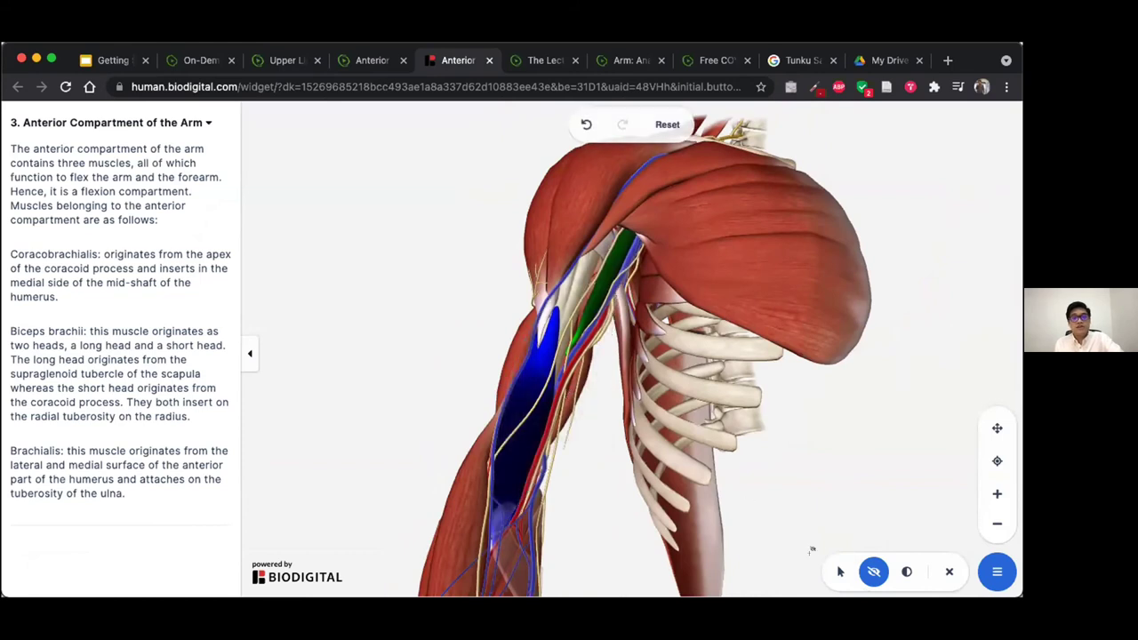
click(839, 571)
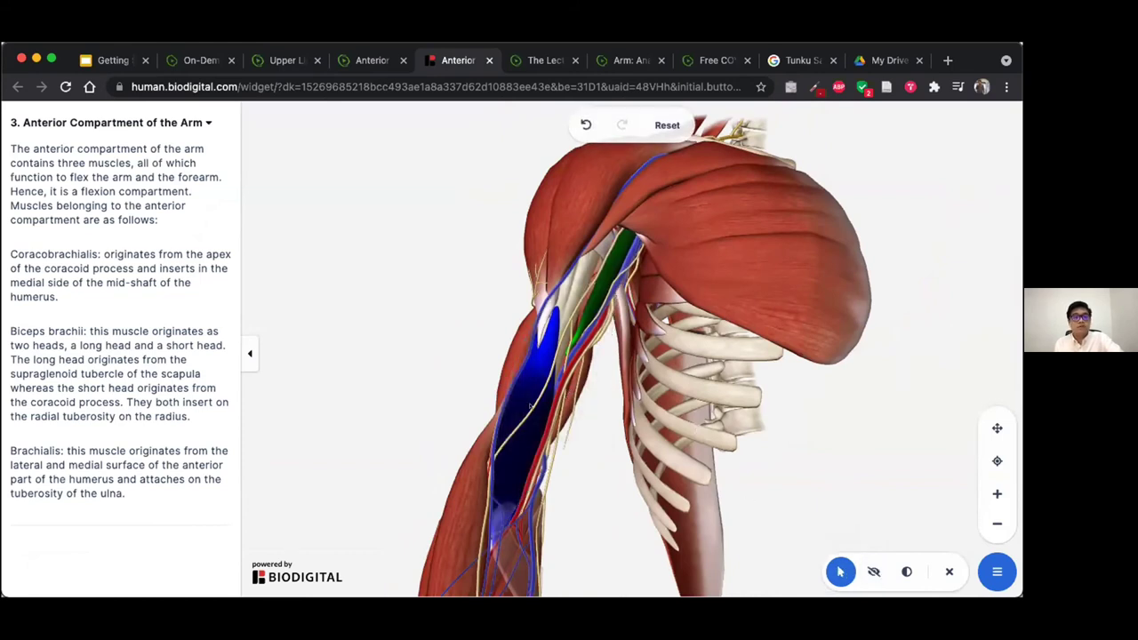
click(530, 407)
click(544, 420)
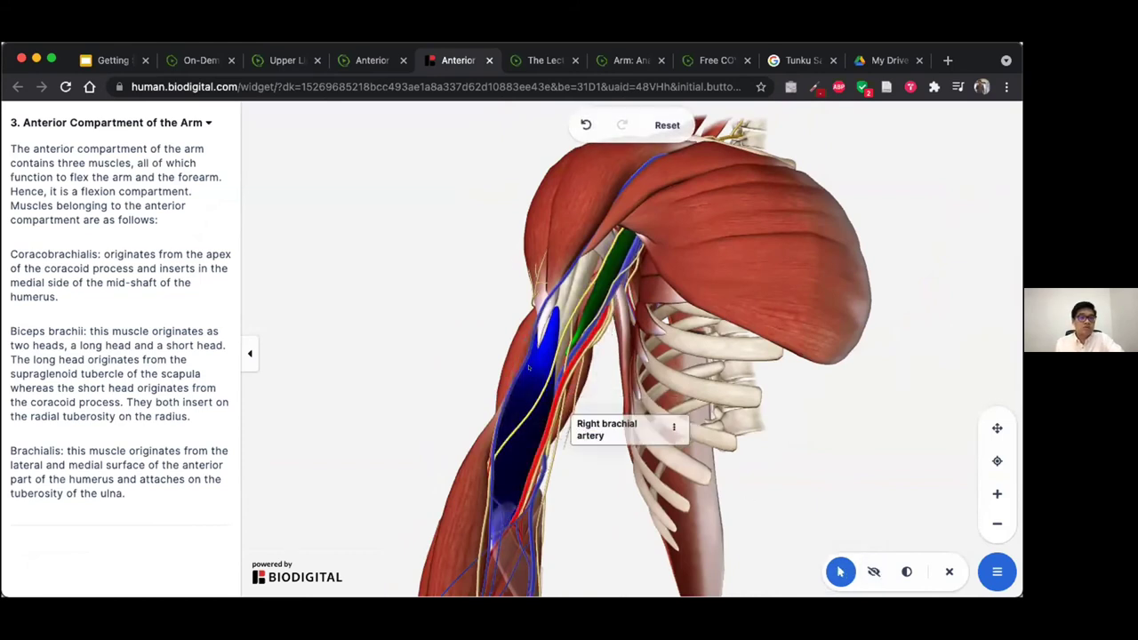
key(ctrl+shift+Tab)
scroll(537, 489, down, 1)
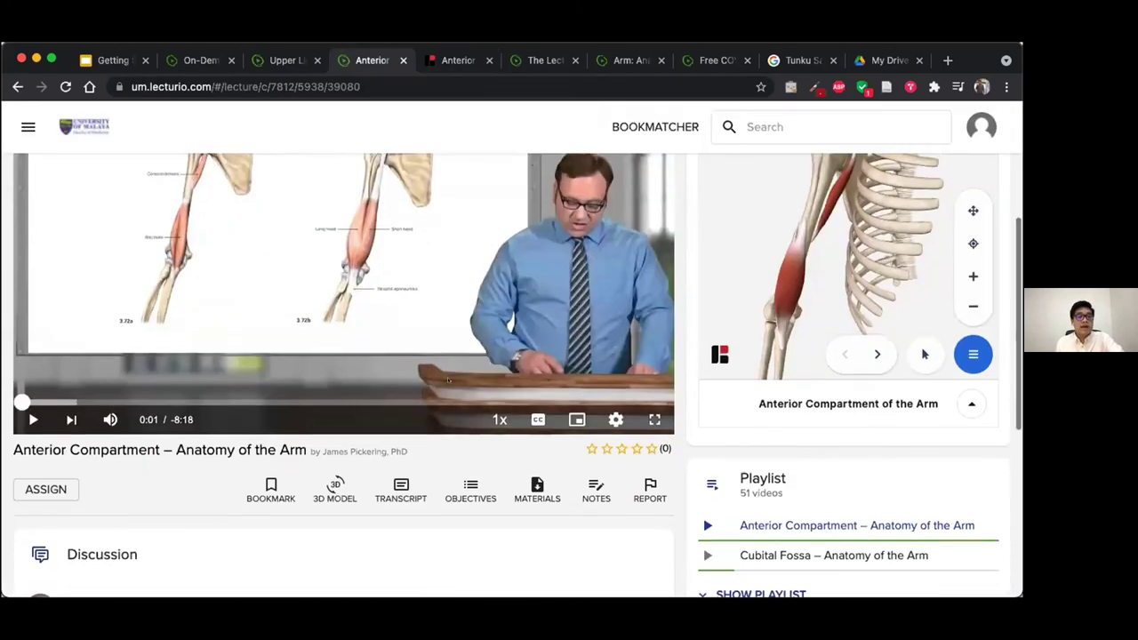
Download Slides_05_UpperLimbAnatomy_Pickering.pdf from the lecture's MATERIALS and open it
click(534, 493)
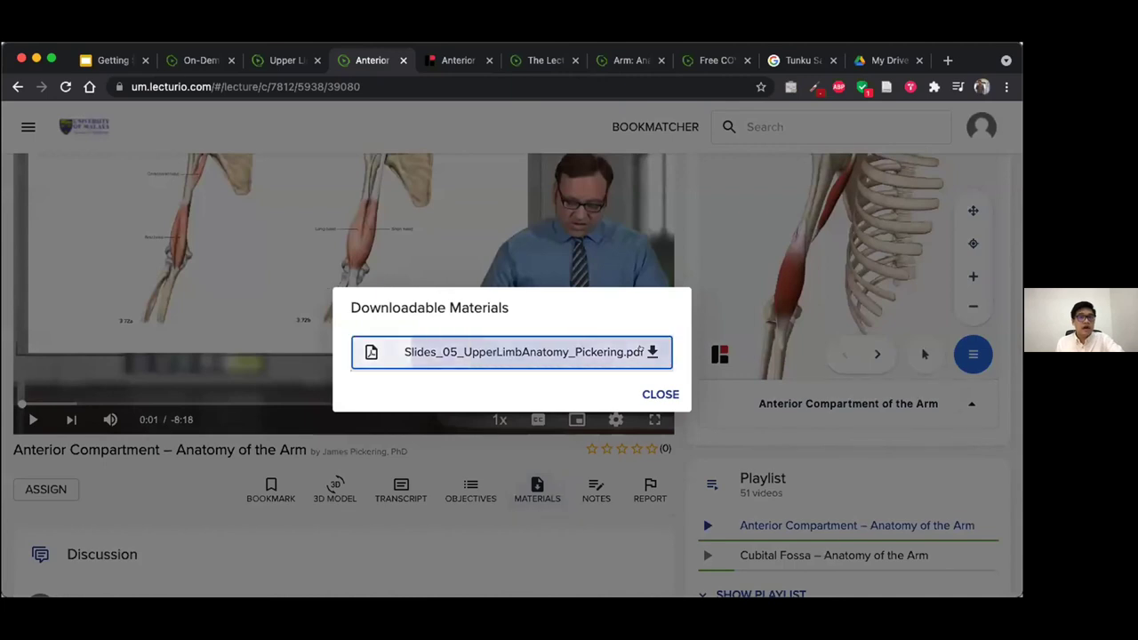
click(641, 352)
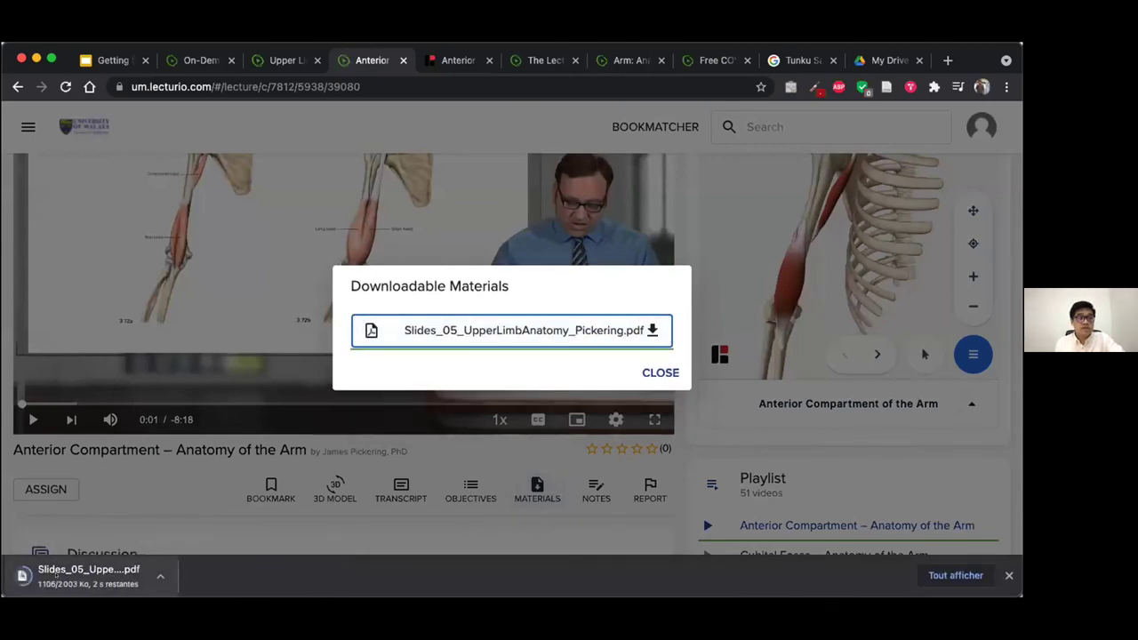
click(55, 576)
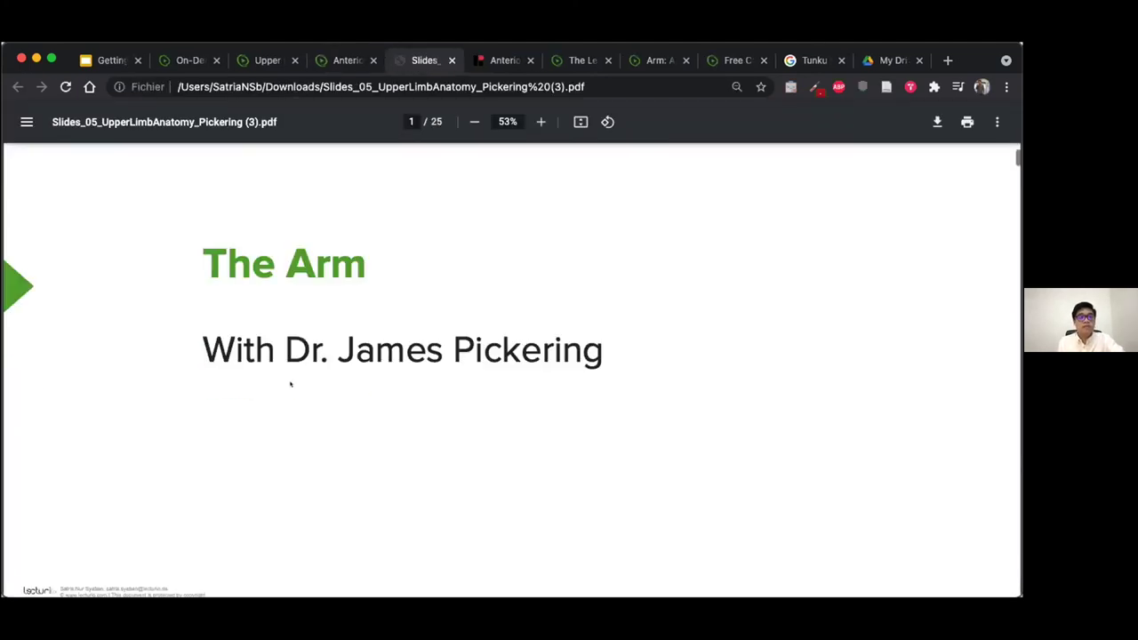
Scroll the arm slides PDF to the anterior compartment muscle table on pages 7–8
scroll(291, 382, down, 5)
scroll(290, 384, down, 1)
scroll(290, 384, down, 12)
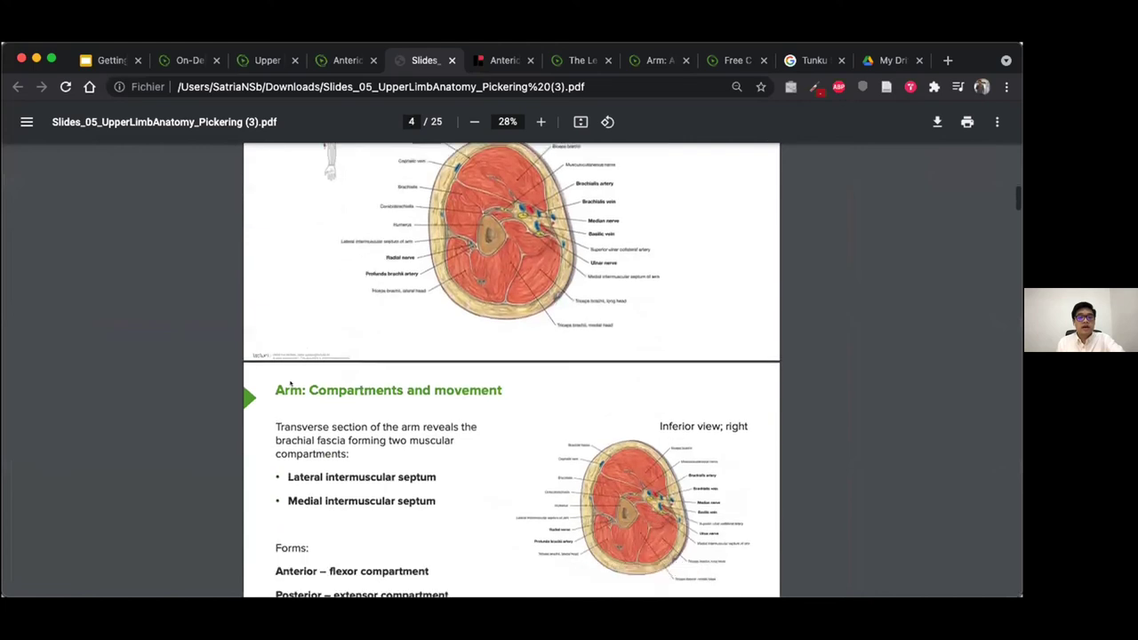
scroll(290, 383, down, 5)
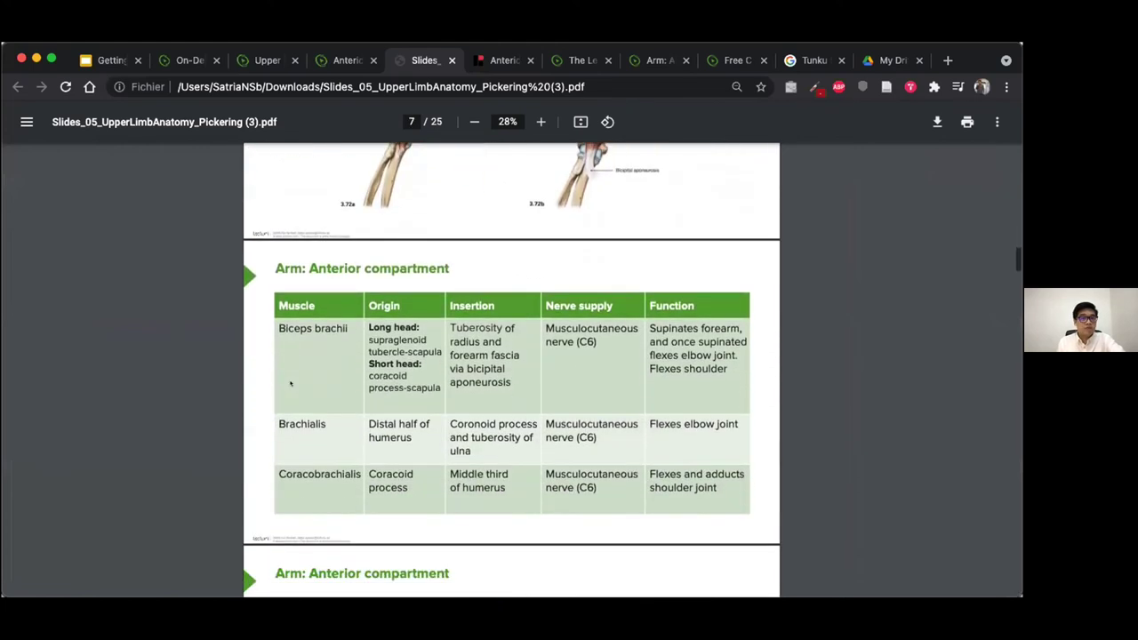
scroll(290, 384, down, 2)
scroll(290, 383, up, 2)
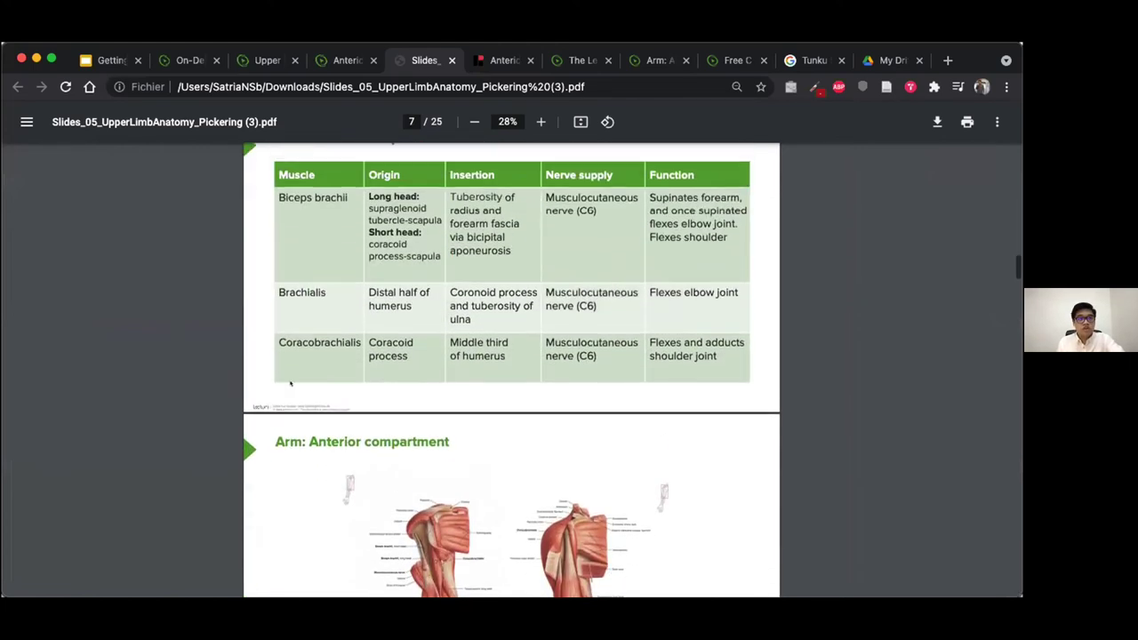
scroll(290, 383, down, 5)
scroll(290, 383, down, 1)
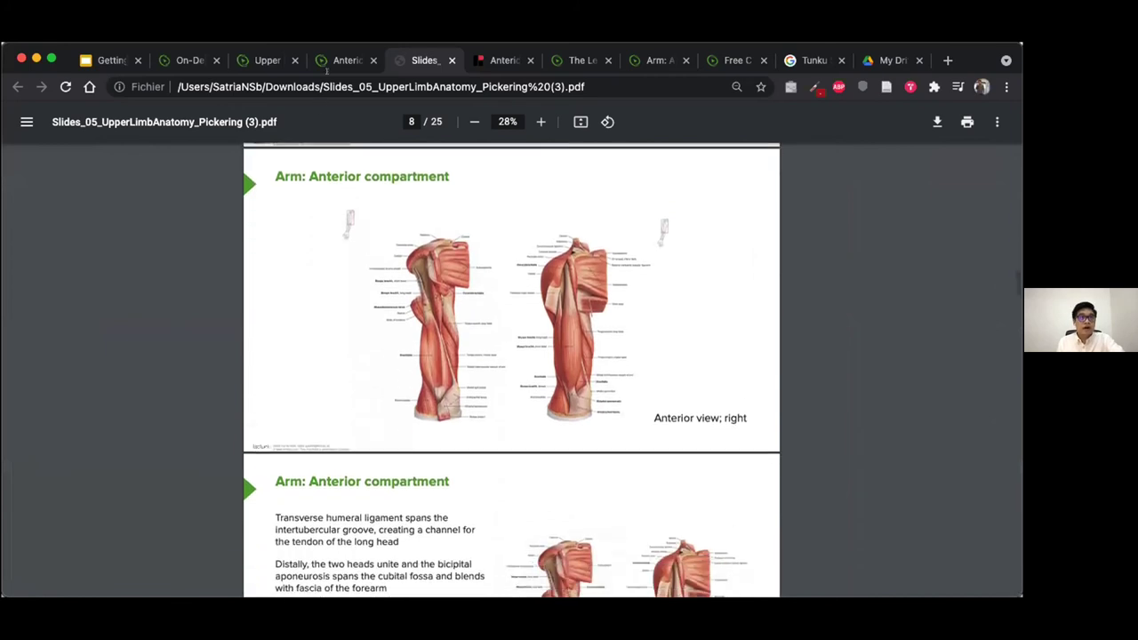
Back on the lecture, close the materials list and go to the Lecturio Home dashboard
click(331, 61)
click(660, 394)
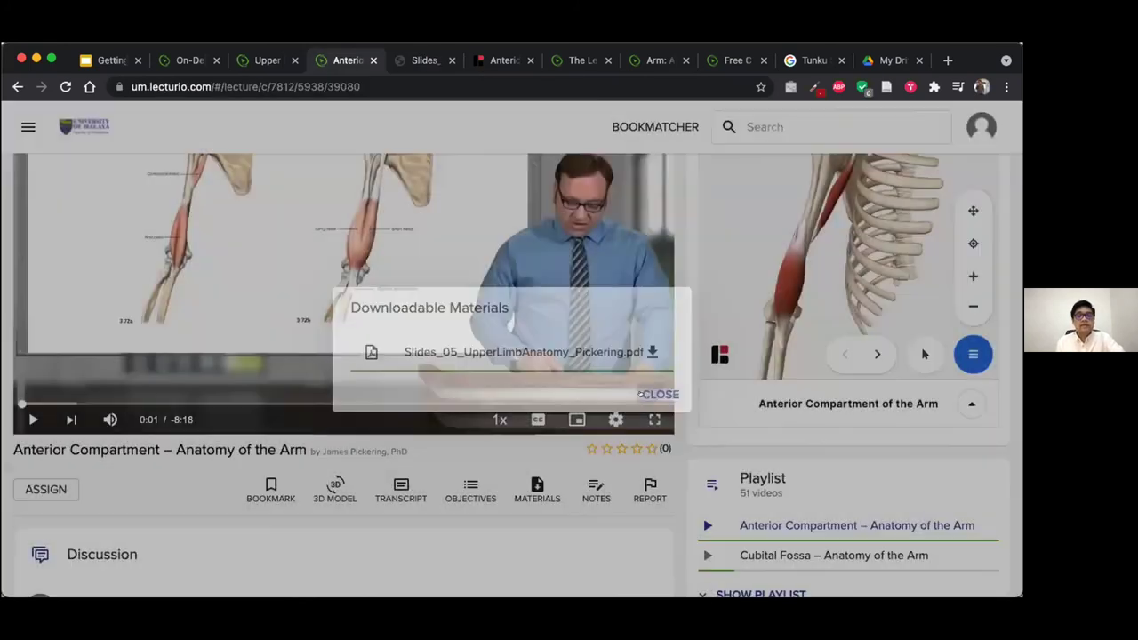
scroll(661, 492, down, 5)
scroll(660, 492, up, 5)
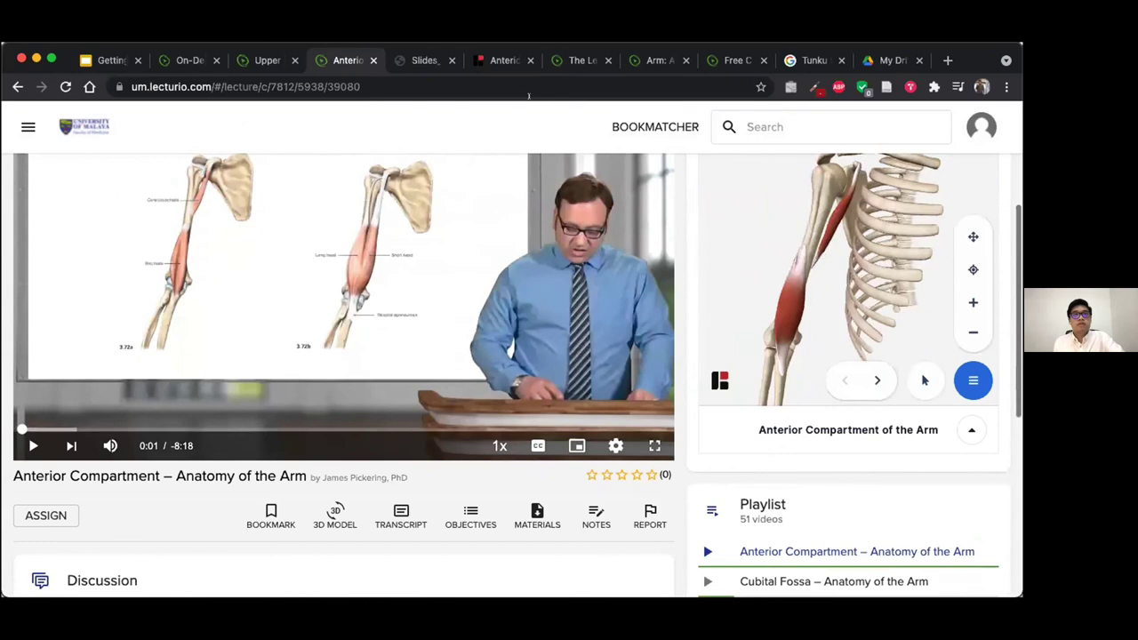
click(504, 61)
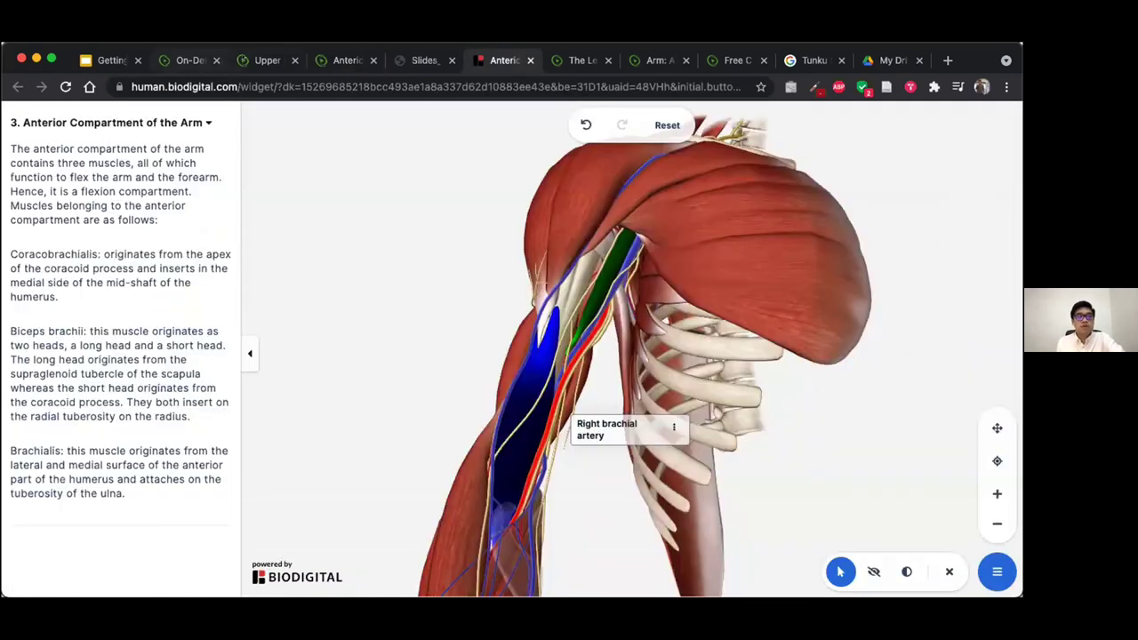
click(267, 61)
click(60, 122)
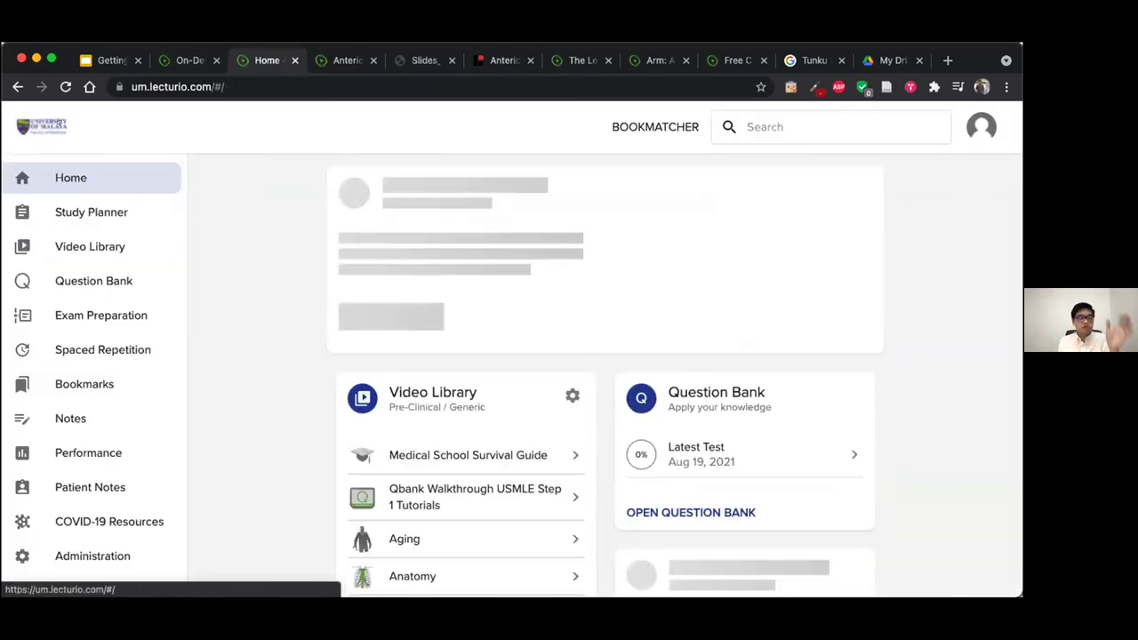
View the empty Study Planner, then browse Exam Preparation down to the Subject Exams cards
click(56, 213)
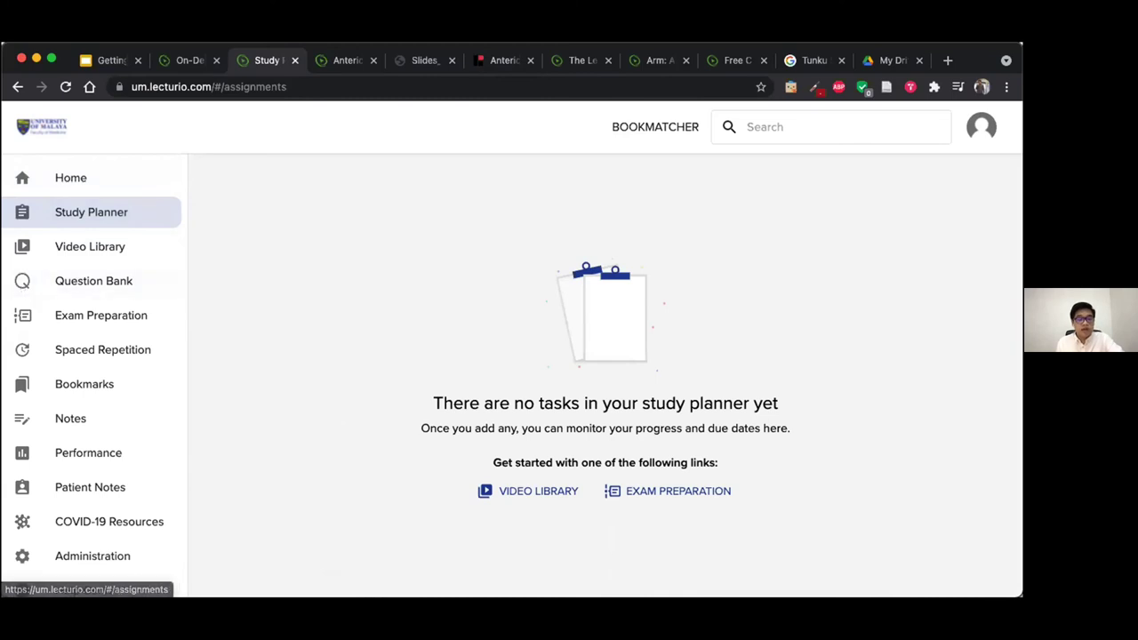
click(81, 320)
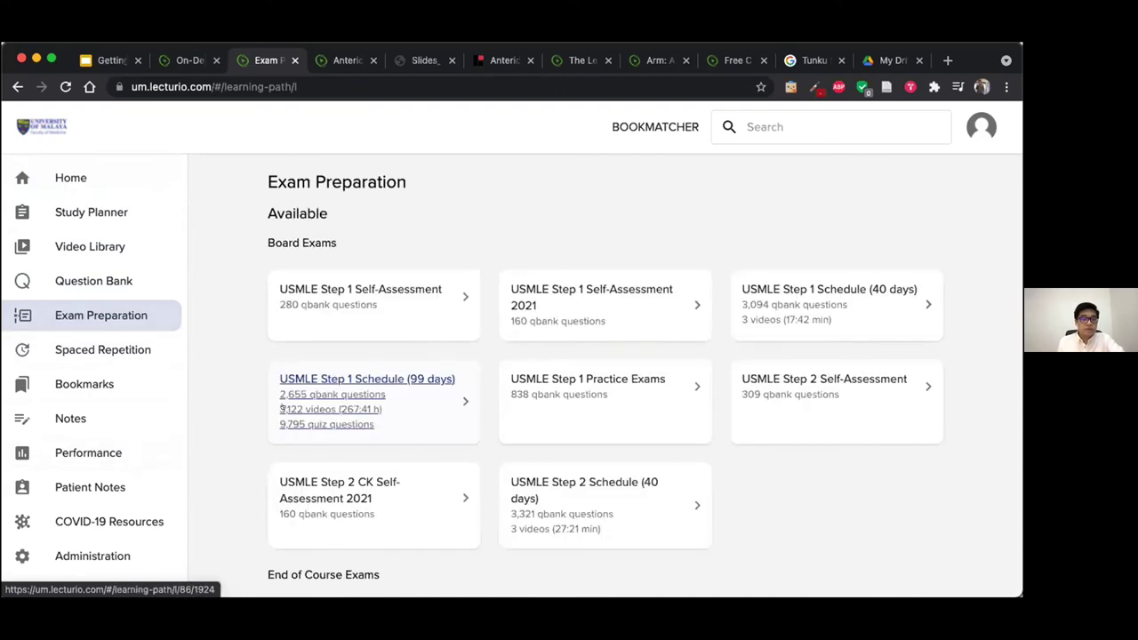
scroll(281, 405, down, 5)
scroll(281, 405, down, 3)
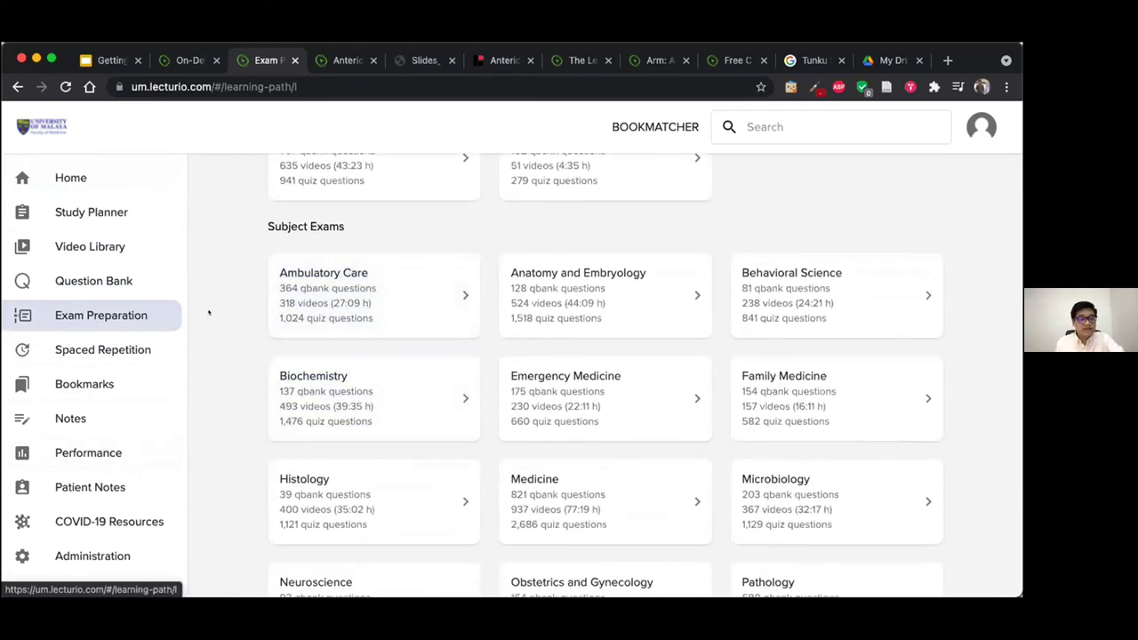
scroll(209, 394, down, 6)
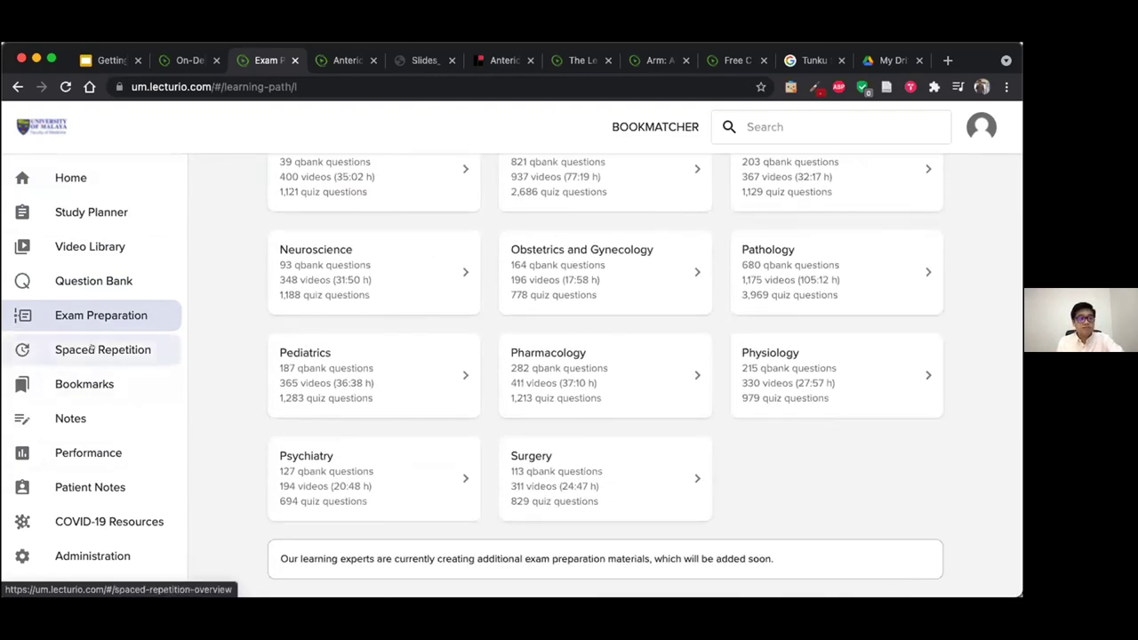
Start the 27 due spaced-repetition questions and answer 'Lingual and occipital arteries' as confident
click(114, 357)
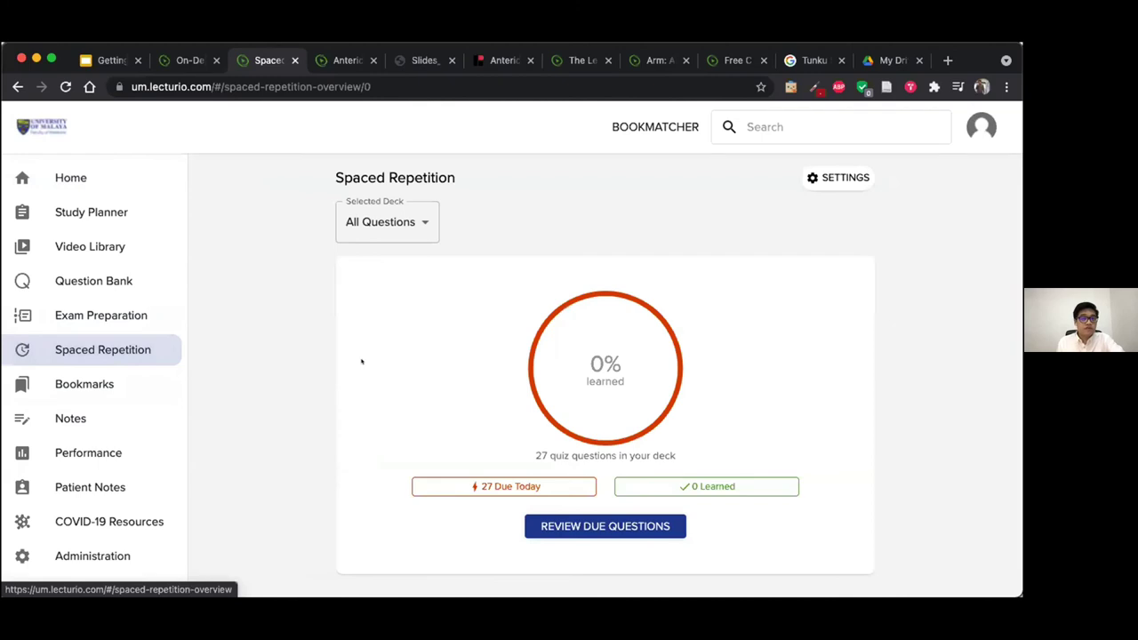
click(467, 487)
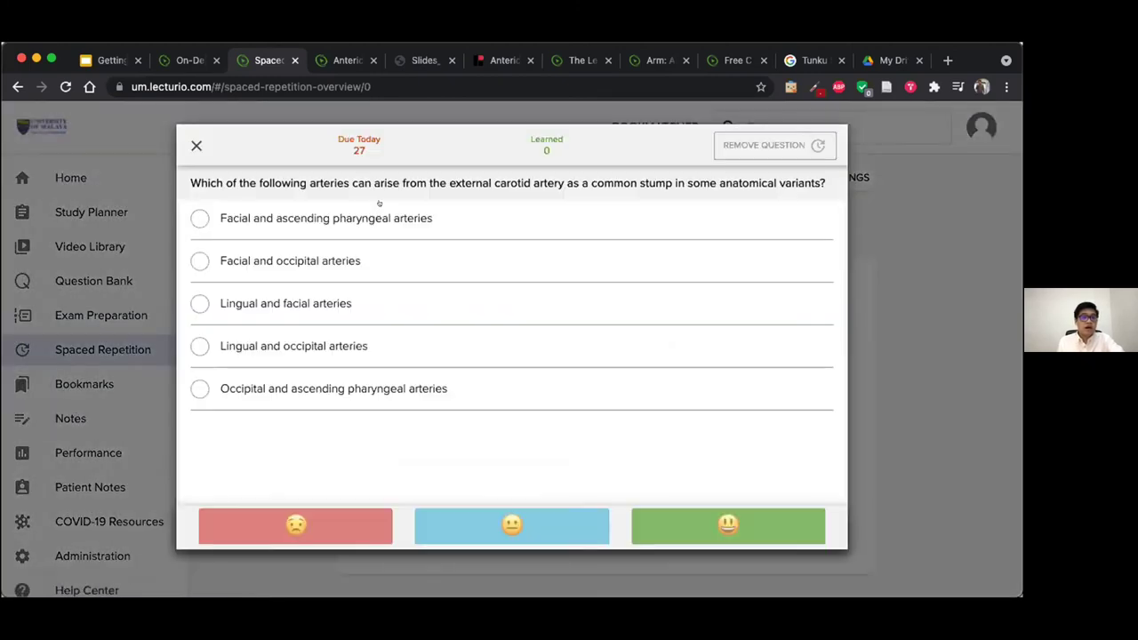
click(284, 346)
click(685, 532)
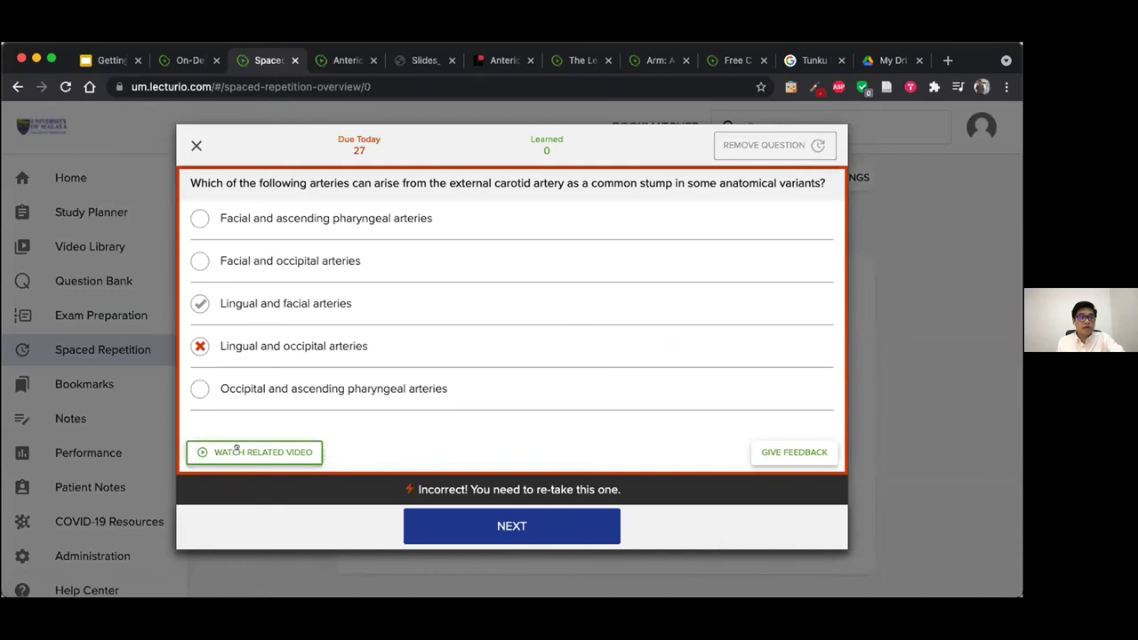
Watch and pause the related carotid video, then close it and the question
click(236, 448)
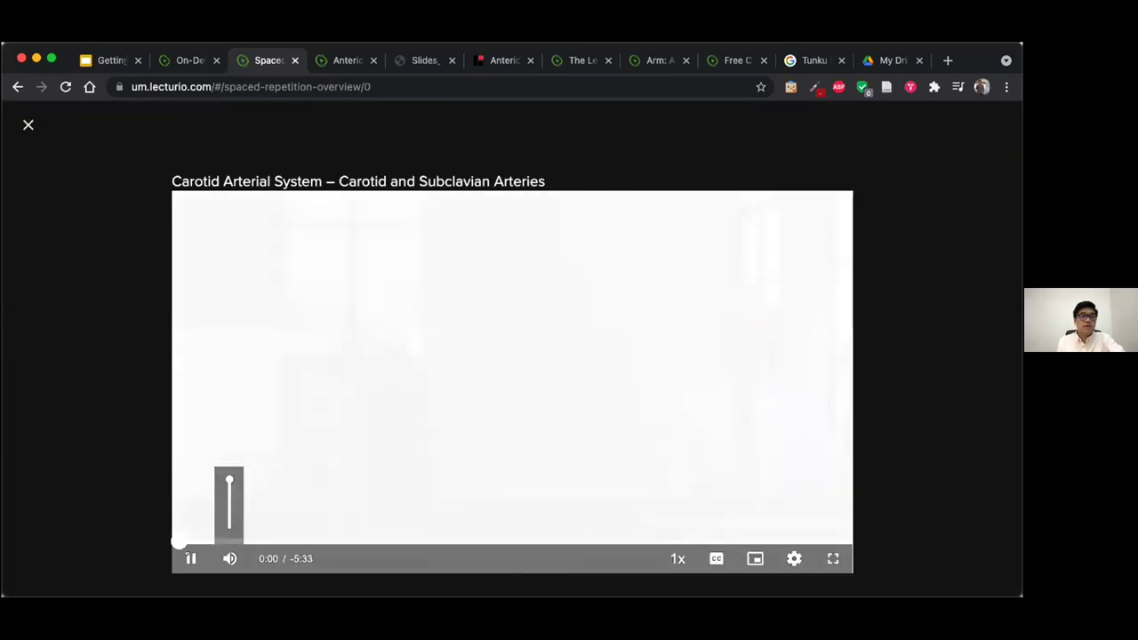
key(space)
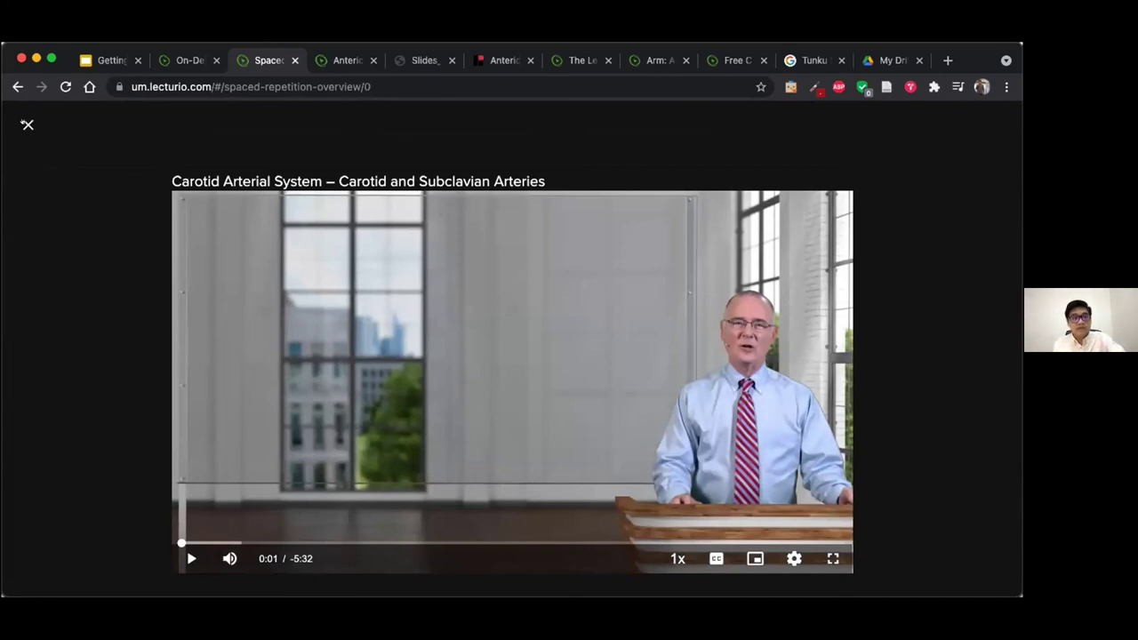
click(27, 125)
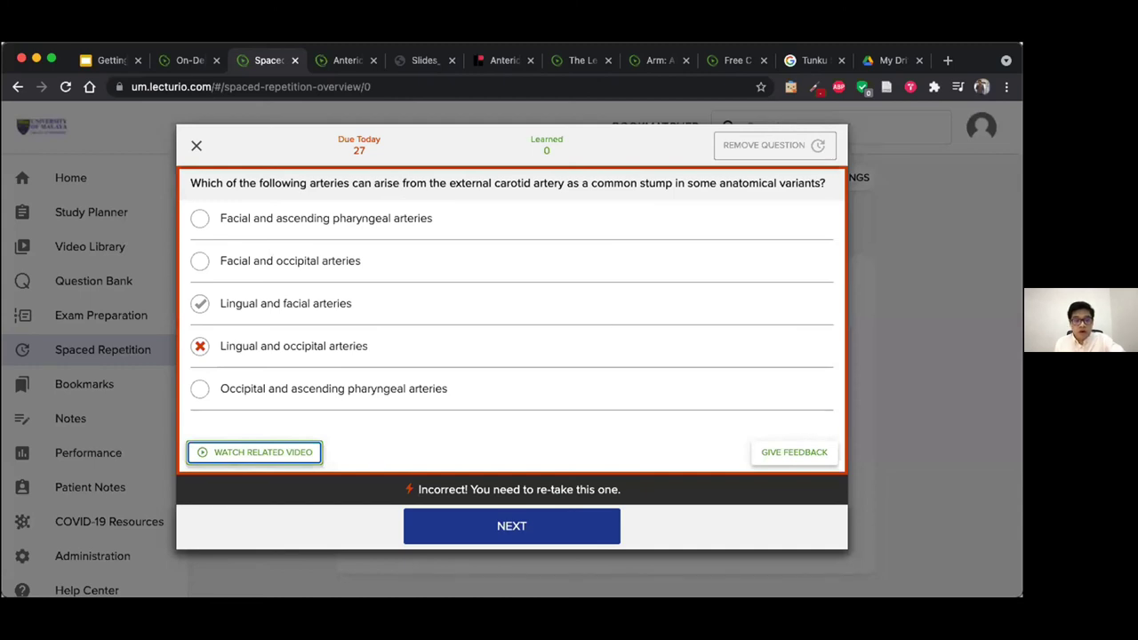
click(191, 145)
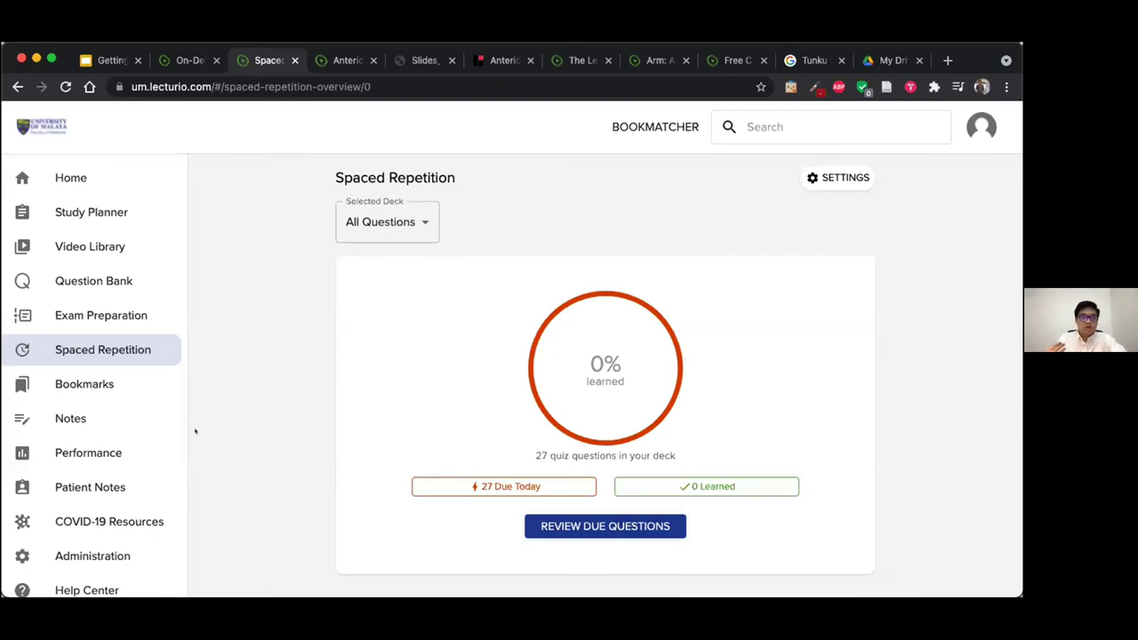
Open Patient Notes, scroll through the Add new encounter form, then close it unsaved
scroll(89, 449, down, 2)
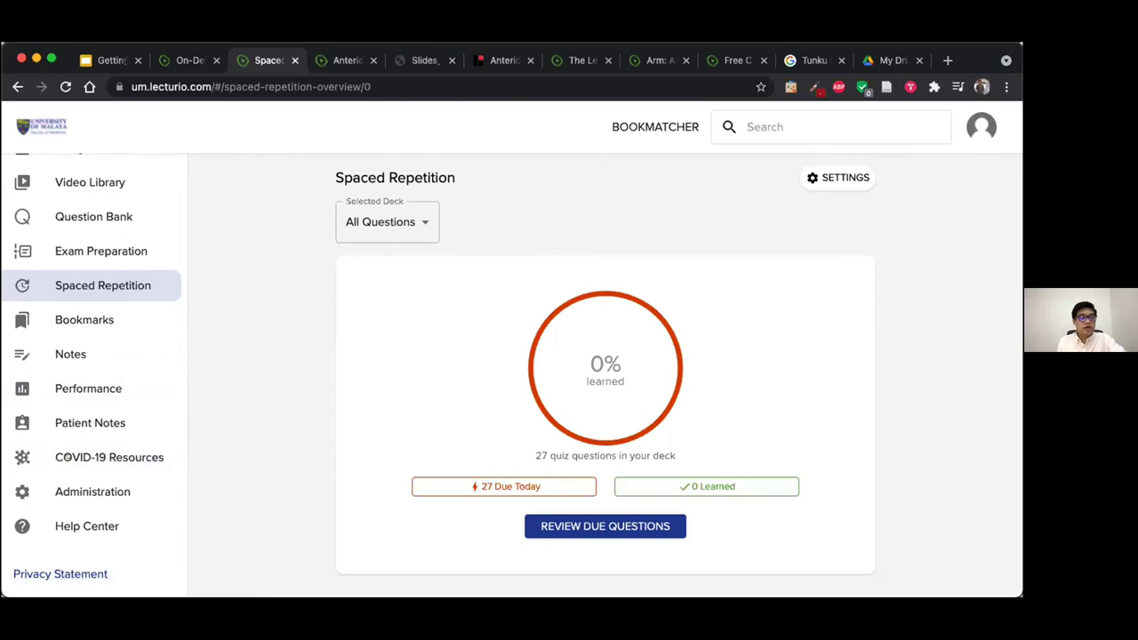
click(66, 422)
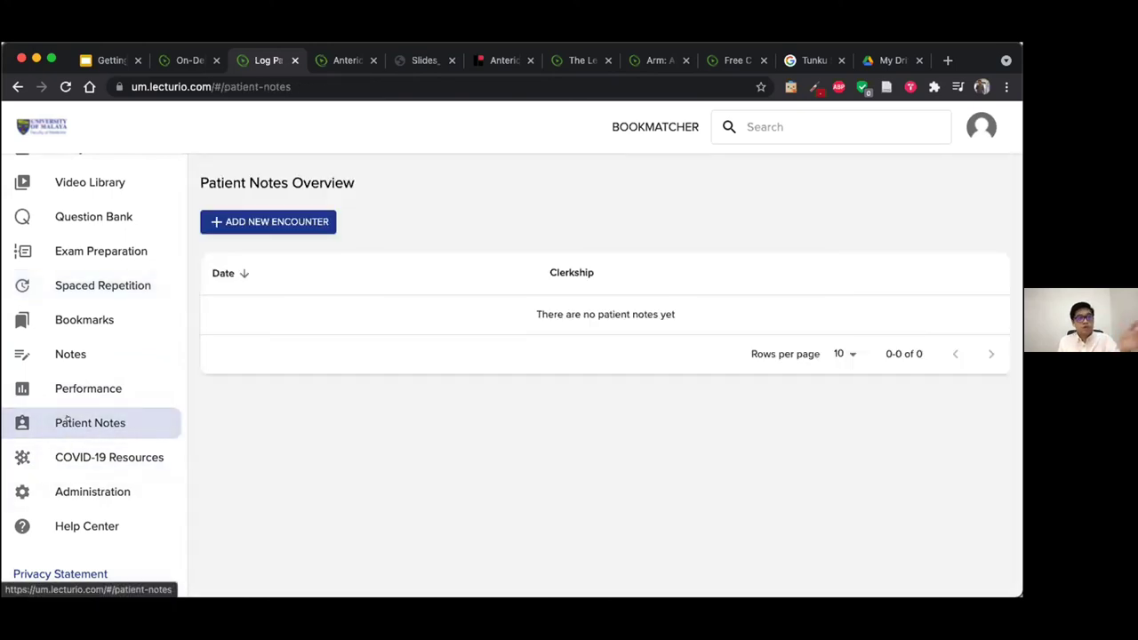
click(245, 221)
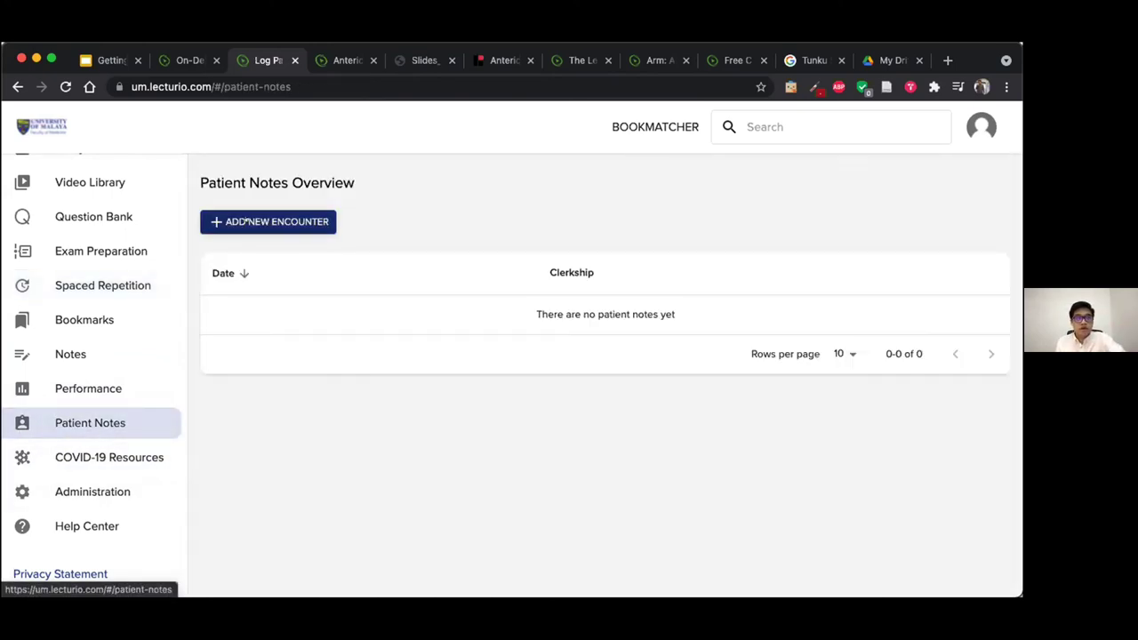
scroll(245, 360, down, 1)
scroll(245, 359, down, 5)
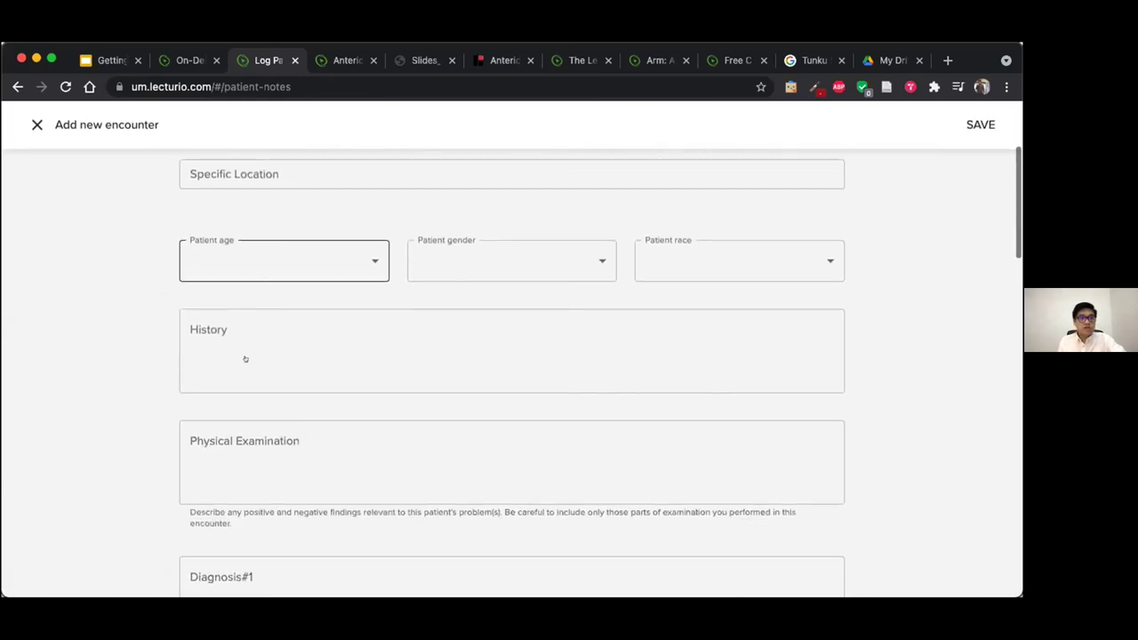
scroll(243, 429, down, 3)
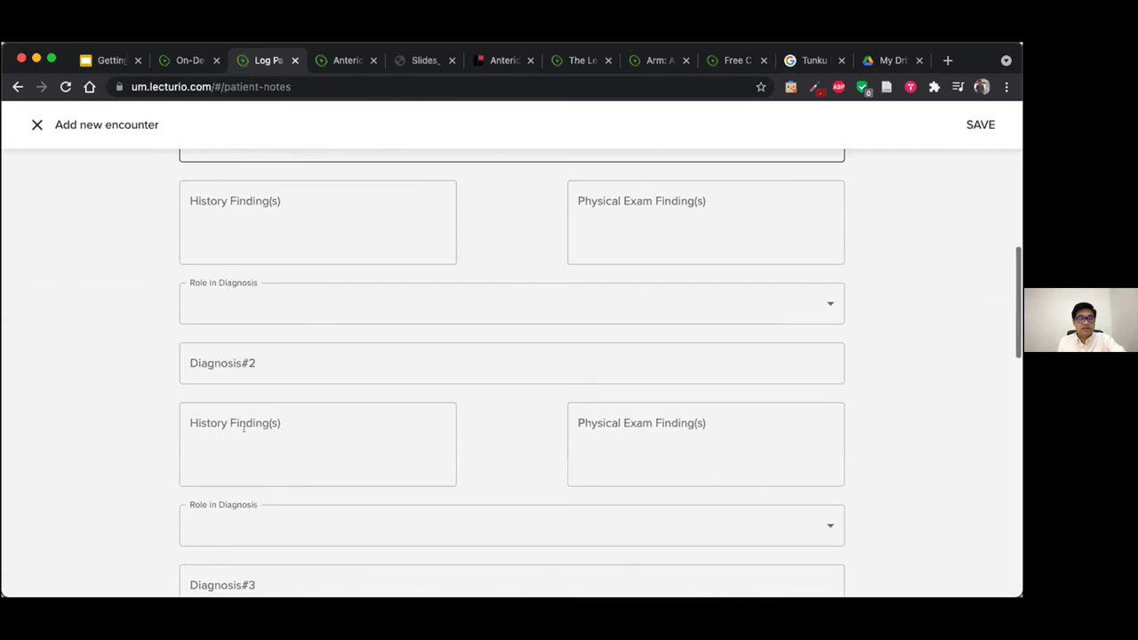
scroll(242, 428, down, 3)
scroll(243, 429, down, 6)
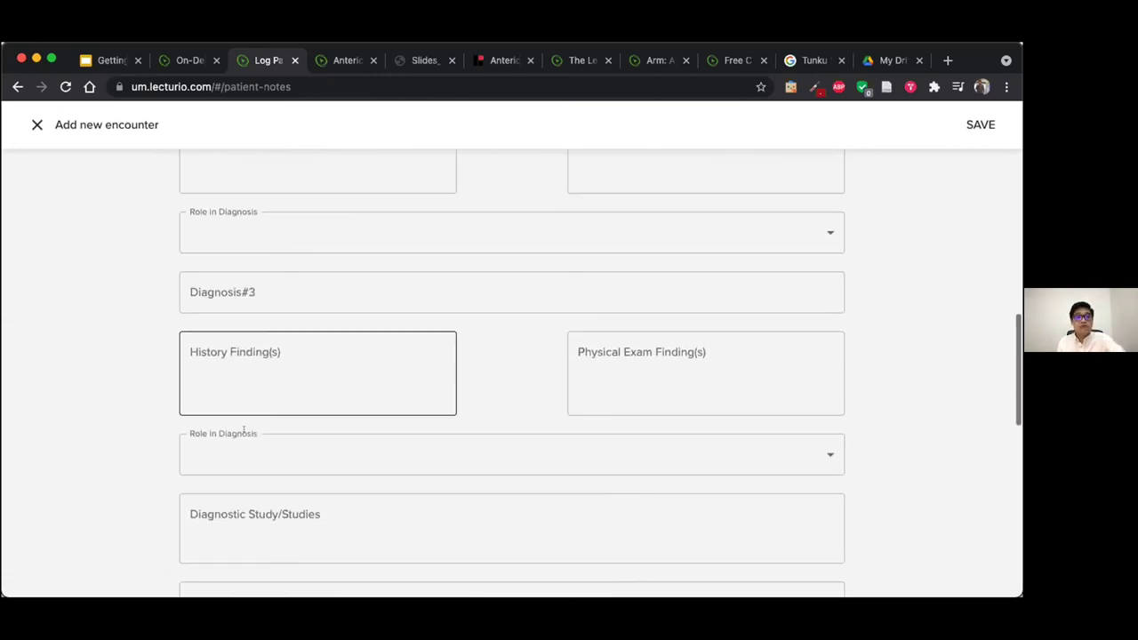
scroll(243, 431, down, 4)
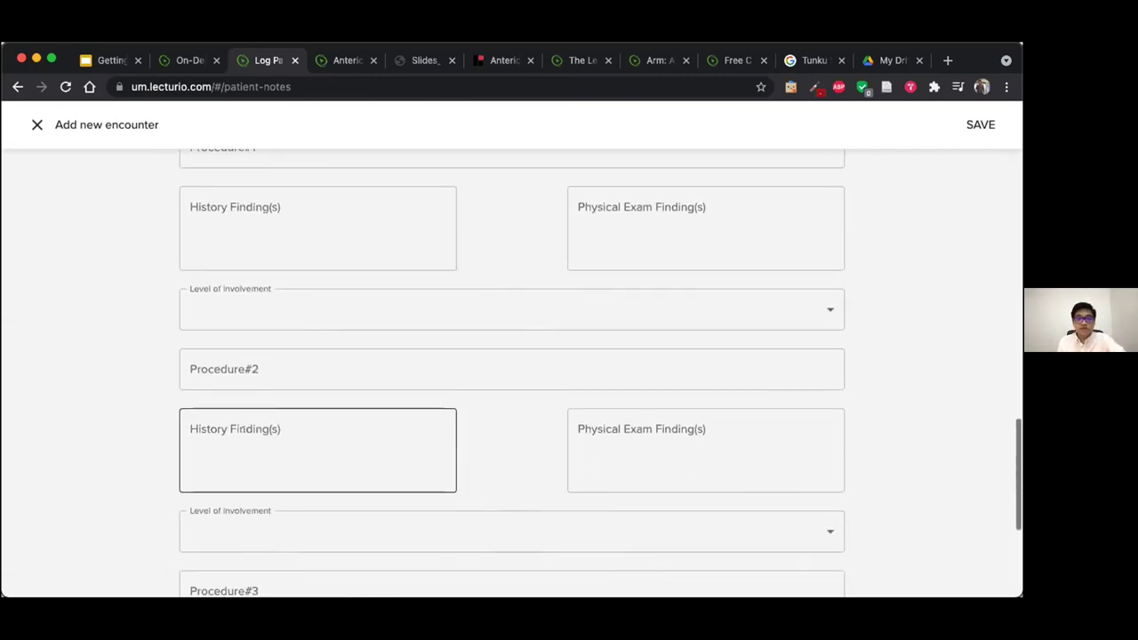
click(37, 125)
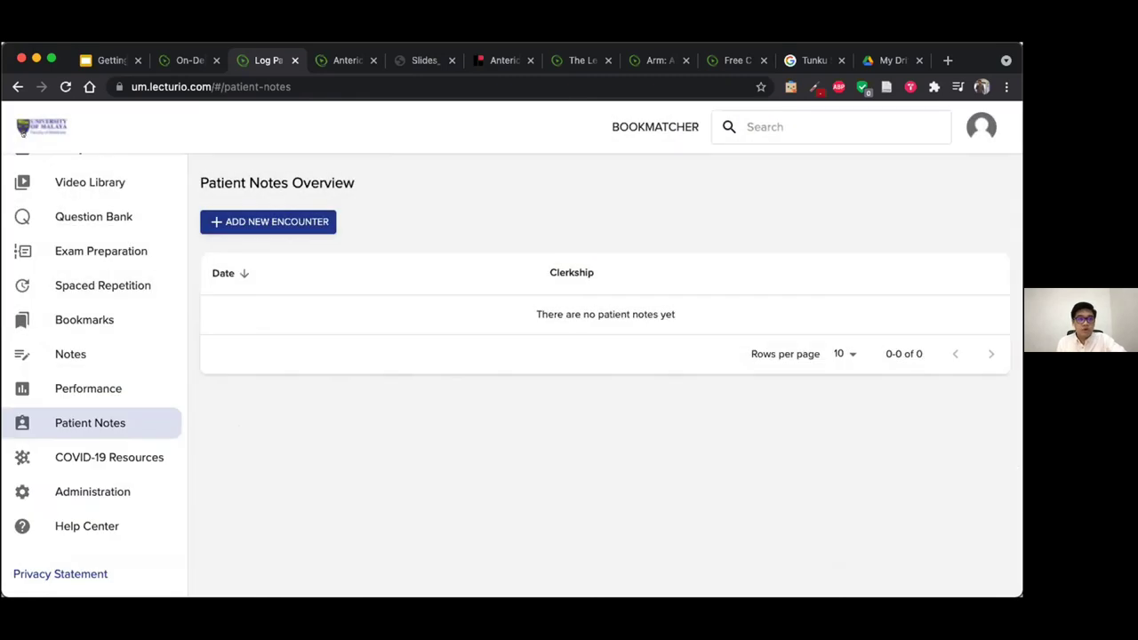
Open Administration and scroll through the Users & Groups table of groups
click(55, 491)
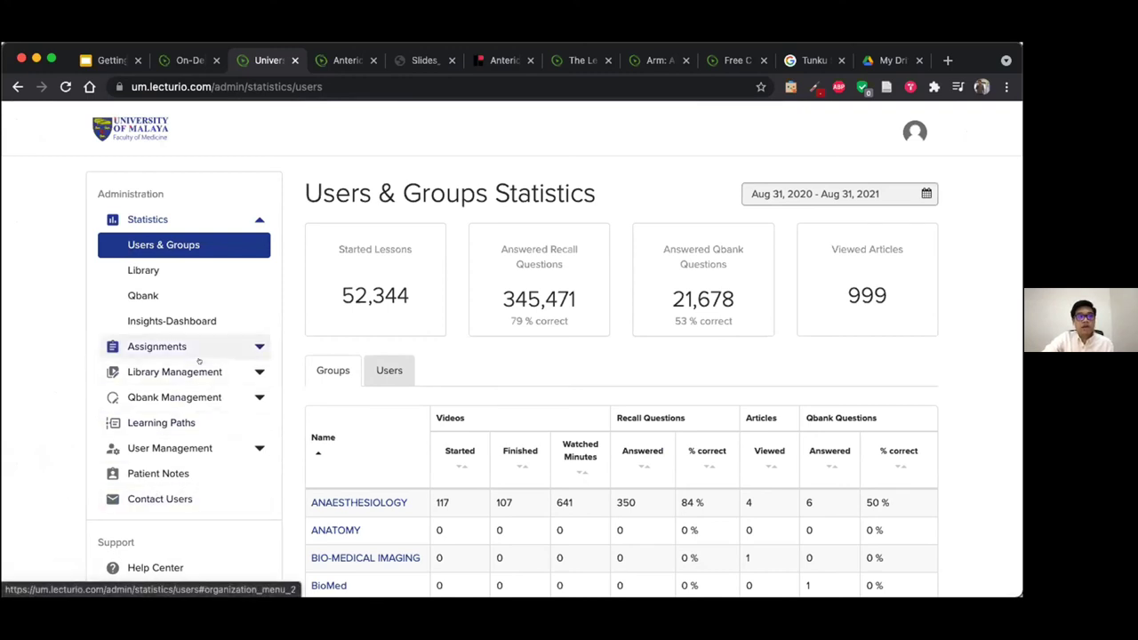
scroll(321, 433, down, 3)
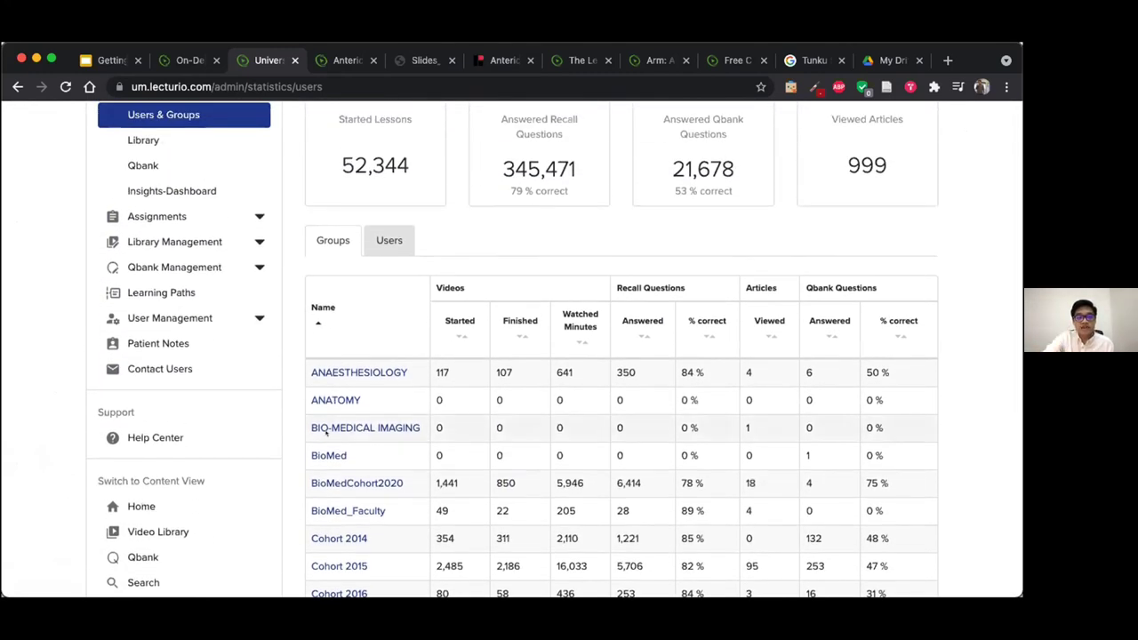
scroll(321, 433, up, 3)
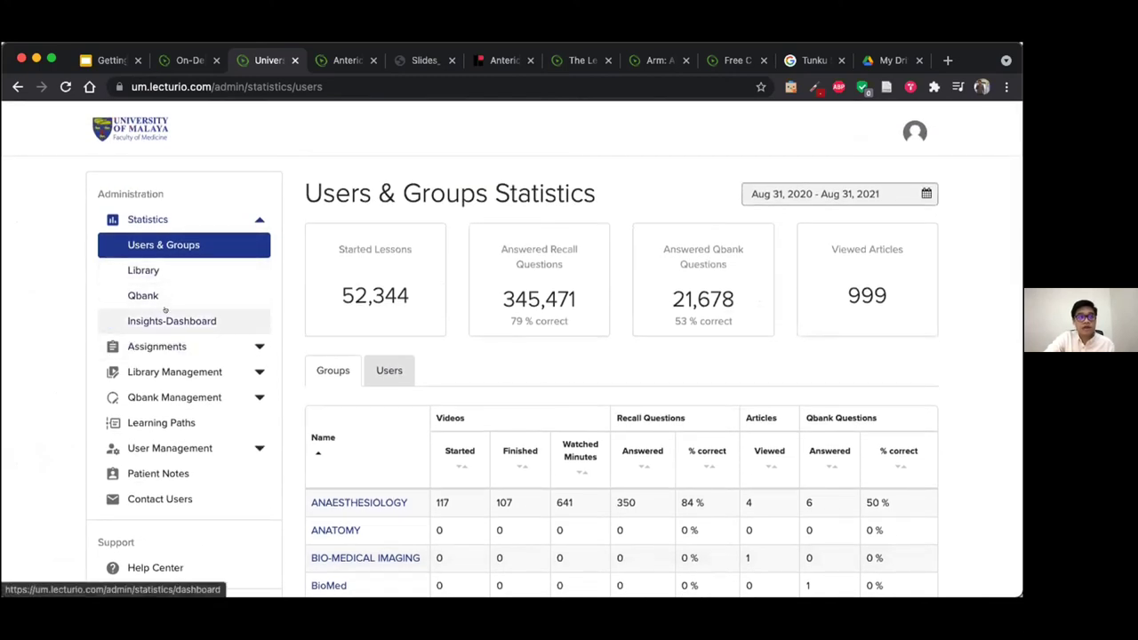
scroll(370, 300, down, 4)
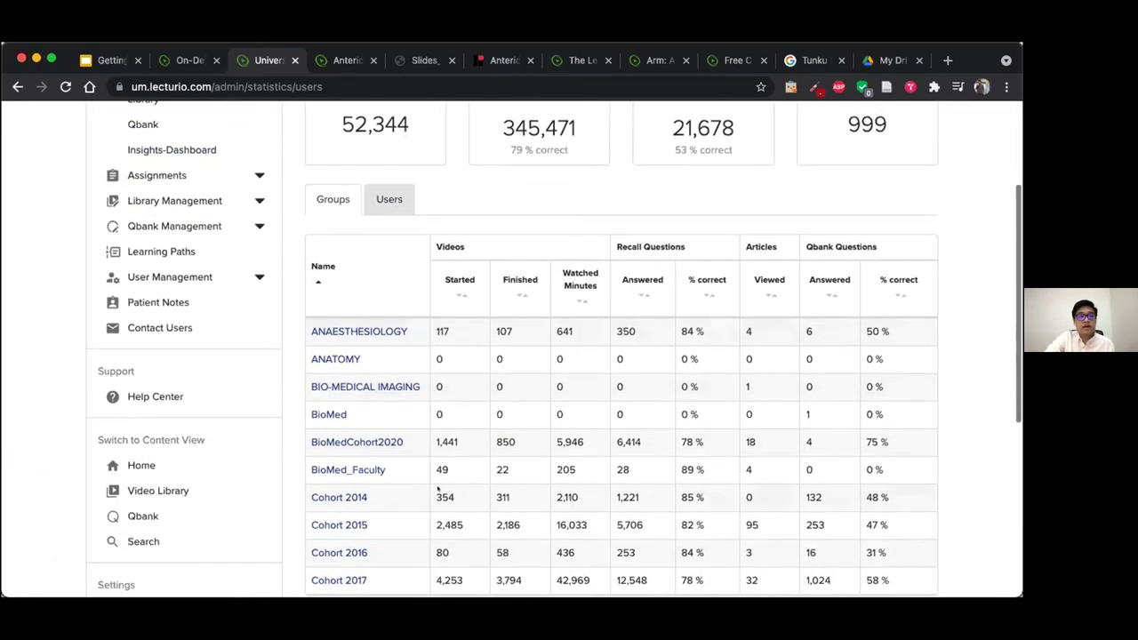
scroll(372, 300, down, 1)
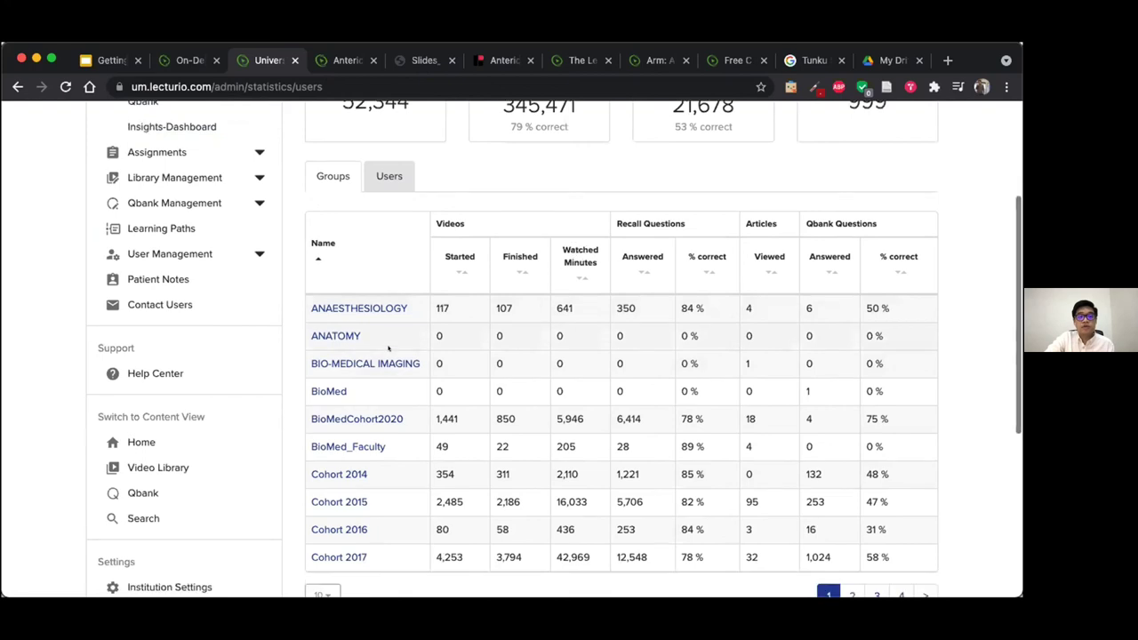
Show per-user statistics for the ANAESTHESIOLOGY group, then load the Insights-Dashboard
click(377, 308)
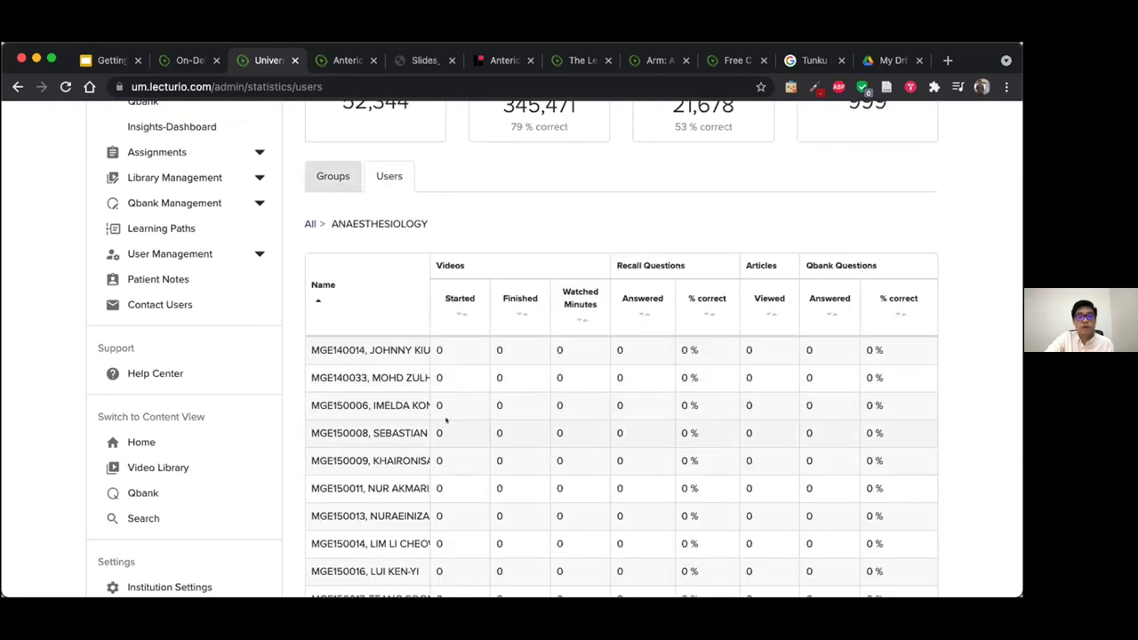
scroll(445, 427, down, 4)
scroll(446, 421, up, 2)
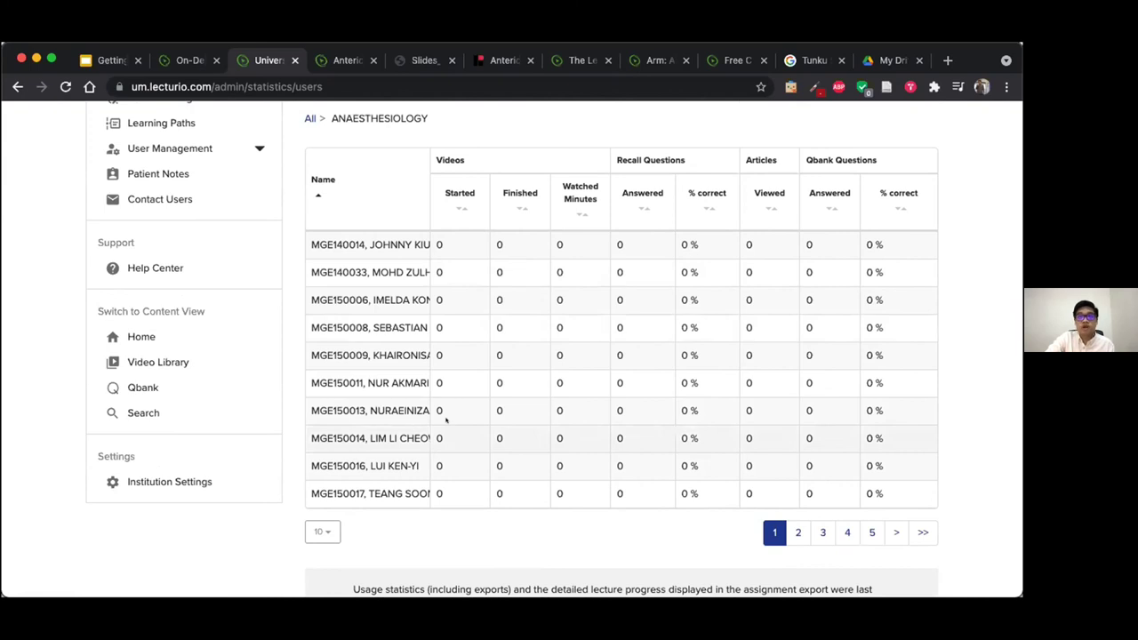
scroll(445, 420, up, 5)
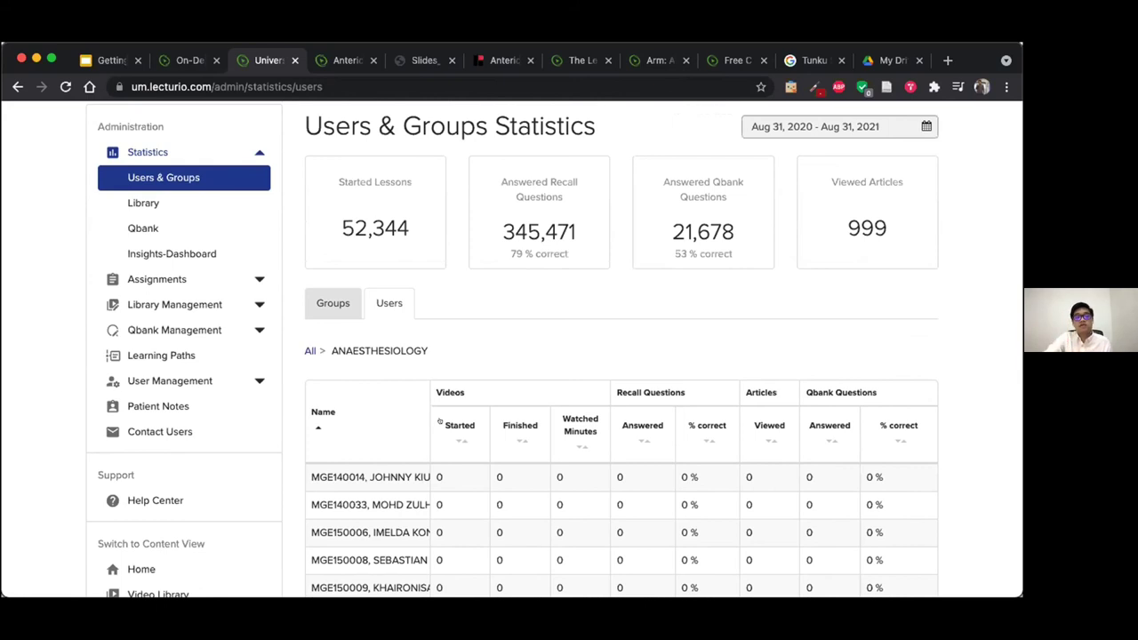
click(166, 260)
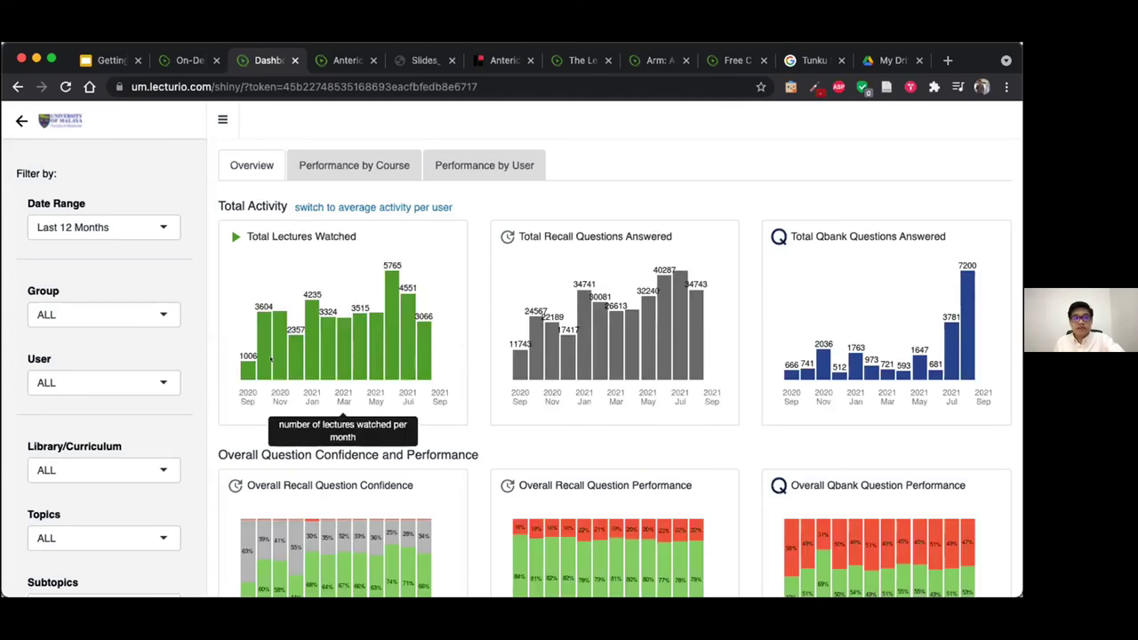
Show the Performance by Course table, led by Upper Limb Anatomy at 9200 minutes watched
click(317, 167)
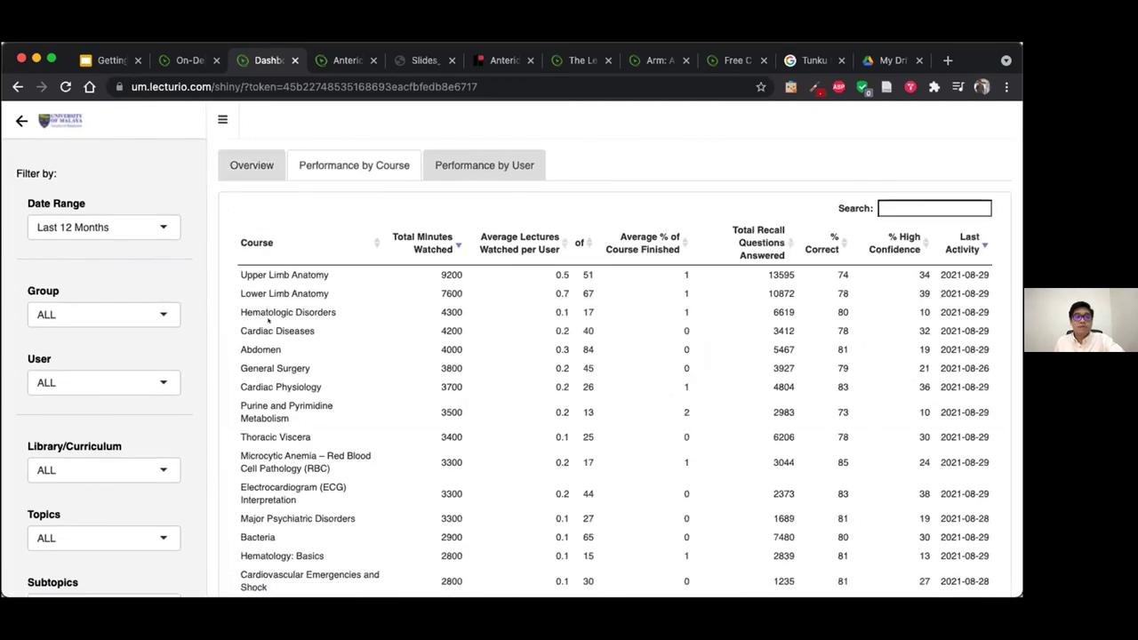
scroll(257, 257, down, 1)
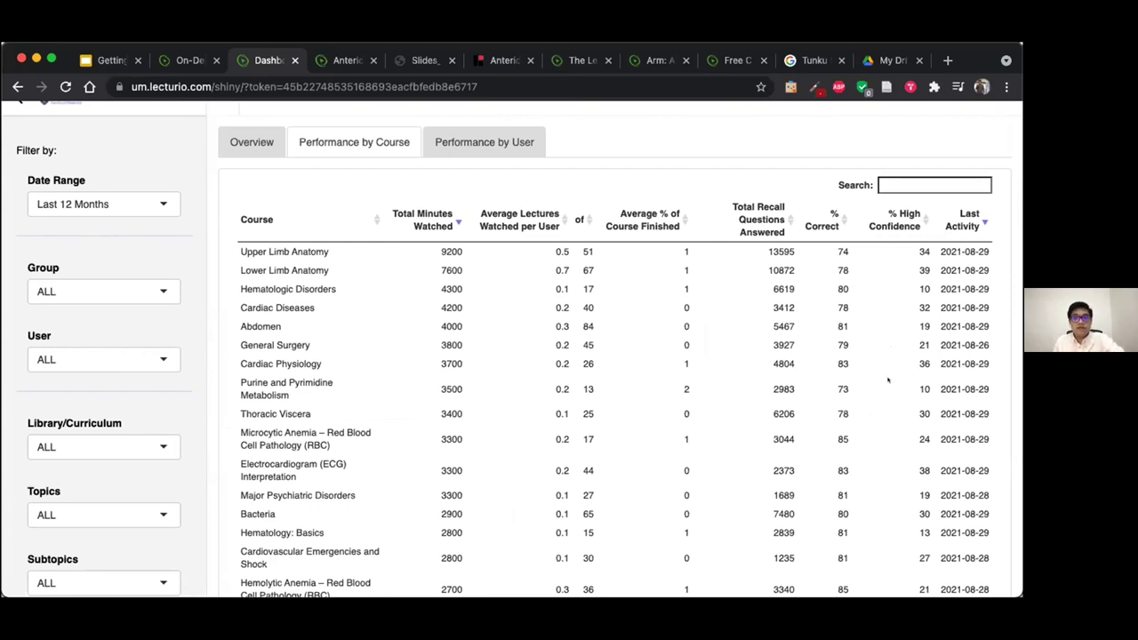
scroll(877, 418, down, 4)
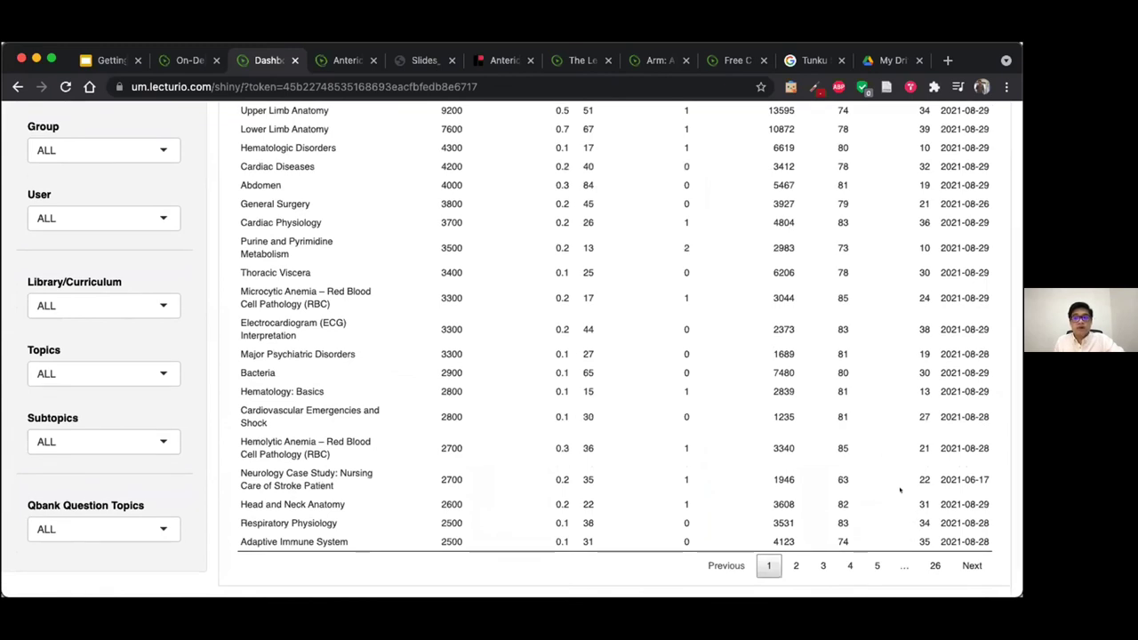
scroll(902, 370, up, 1)
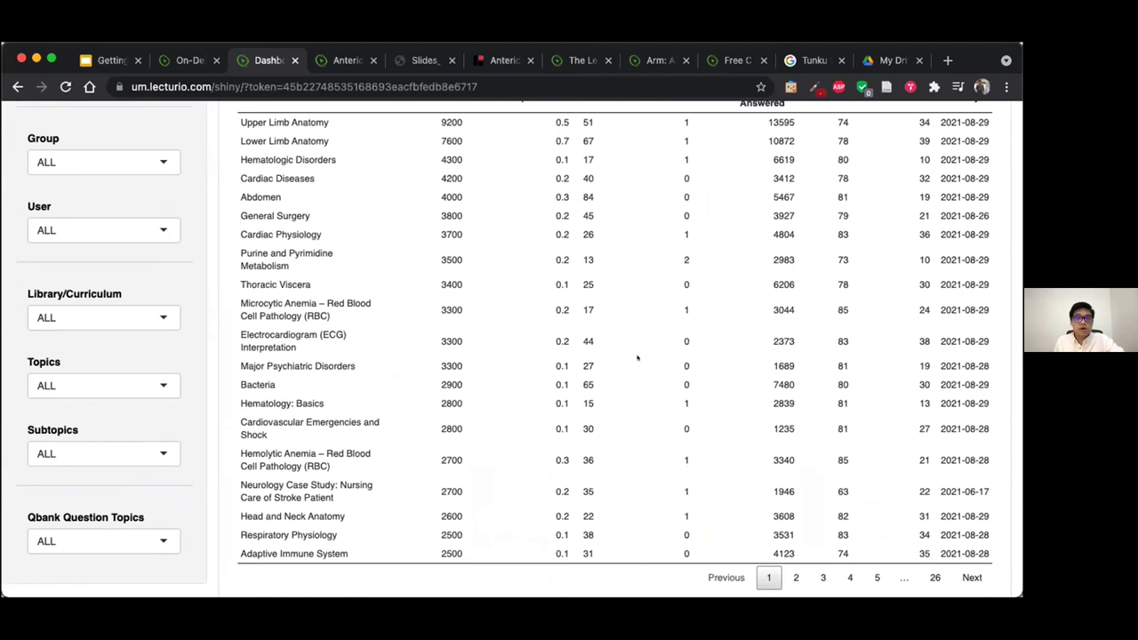
scroll(866, 345, up, 1)
scroll(867, 312, up, 1)
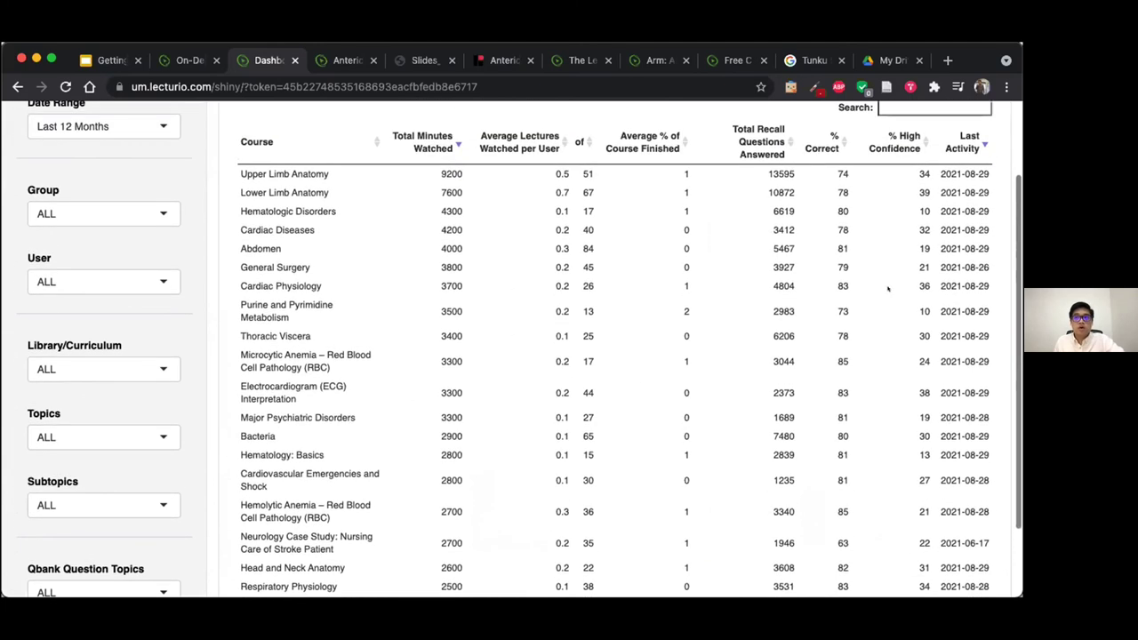
scroll(223, 267, up, 1)
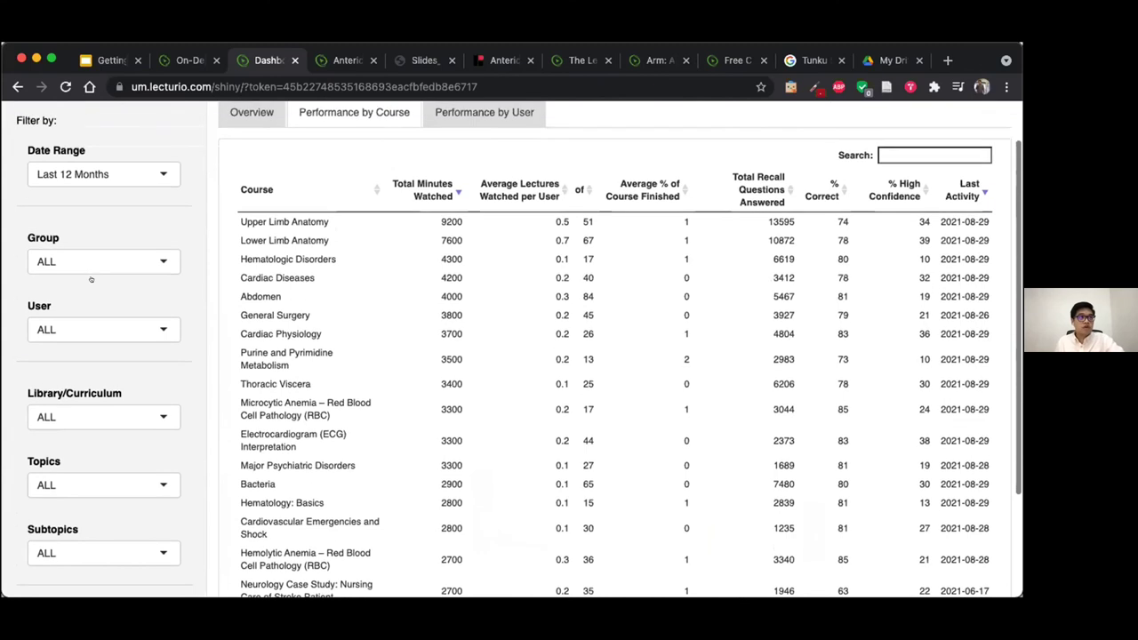
Filter the performance dashboard by ANAESTHESIOLOGY, then BioMed, then back to ANAESTHESIOLOGY
click(93, 263)
click(67, 309)
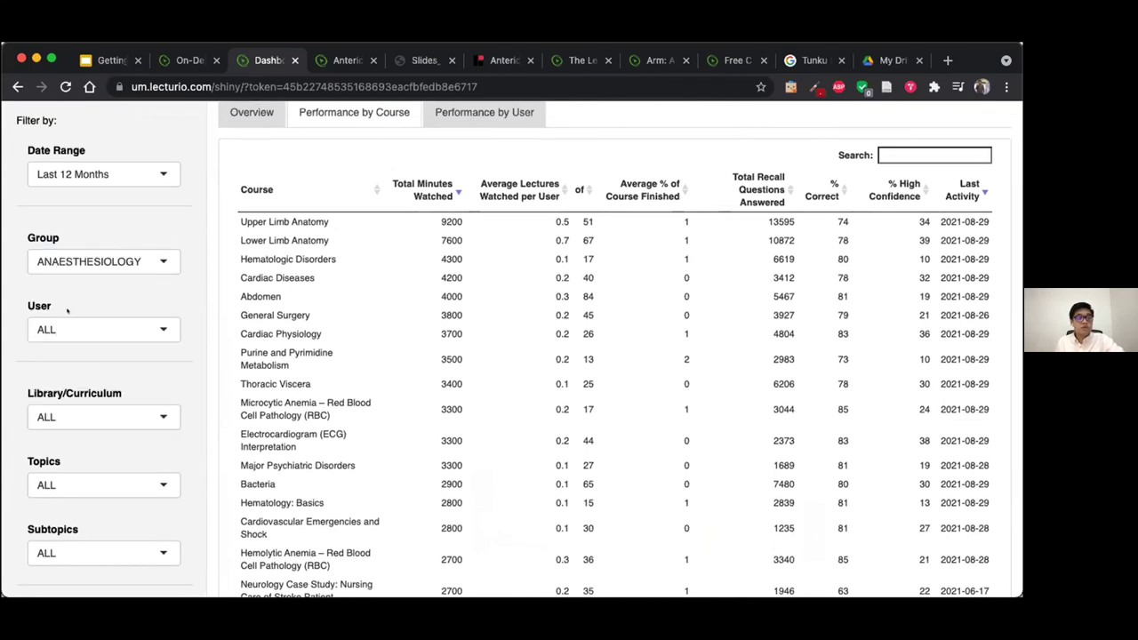
click(84, 262)
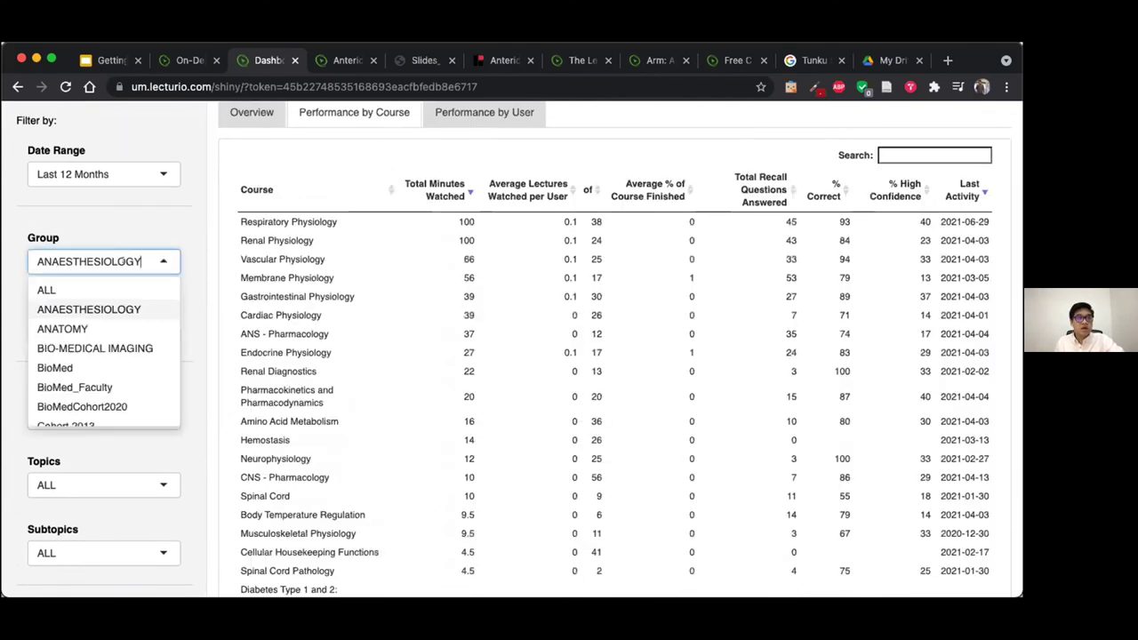
click(60, 368)
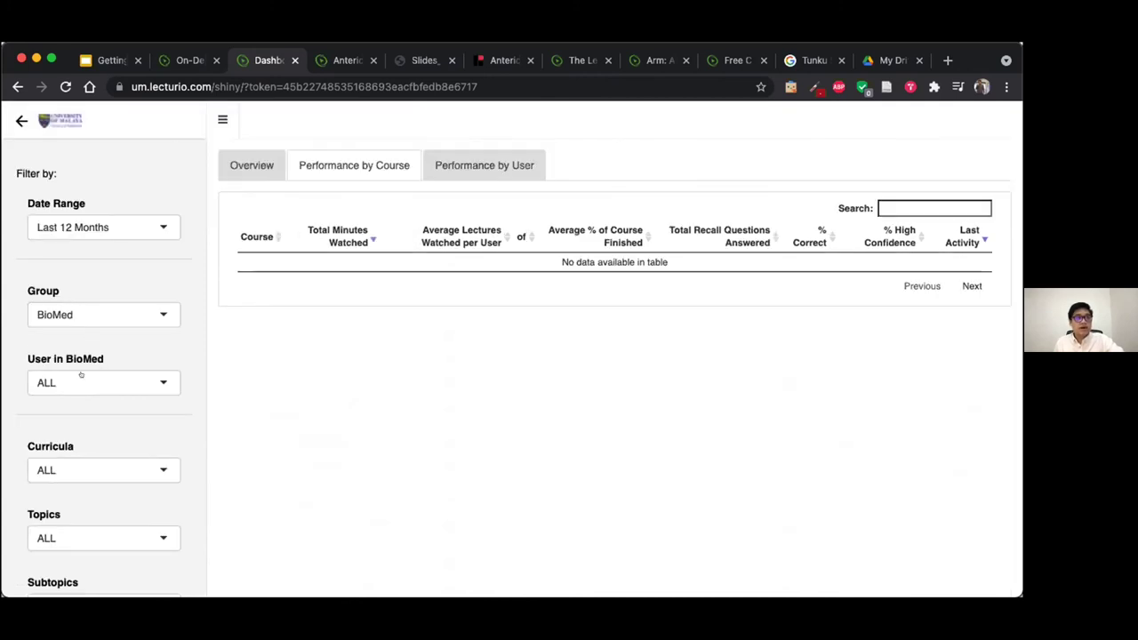
scroll(81, 374, down, 2)
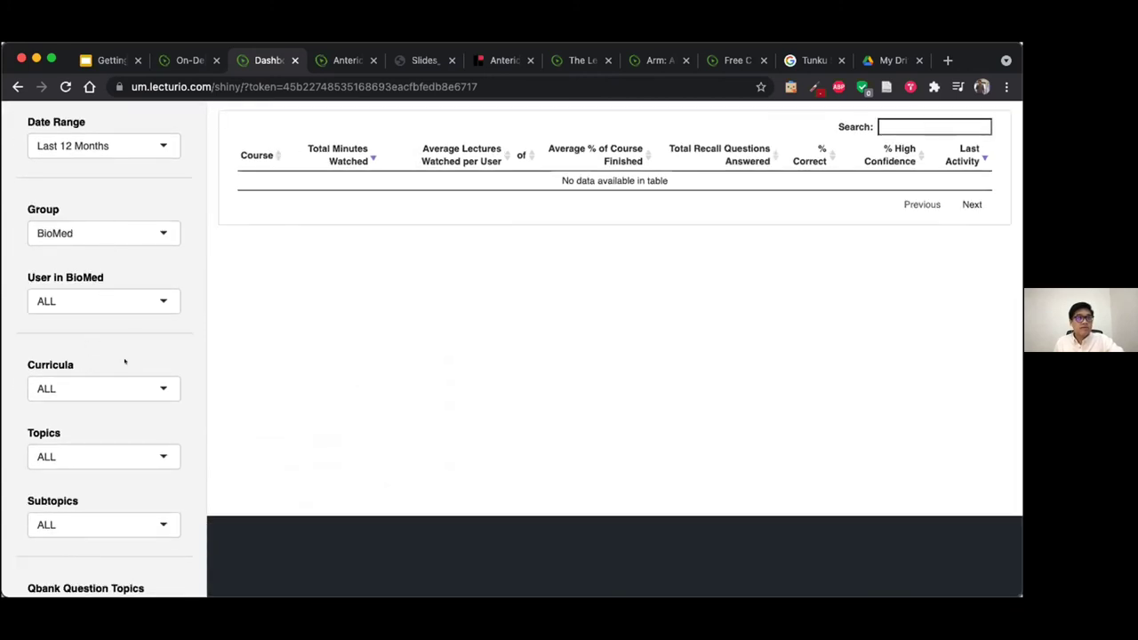
click(105, 233)
click(89, 279)
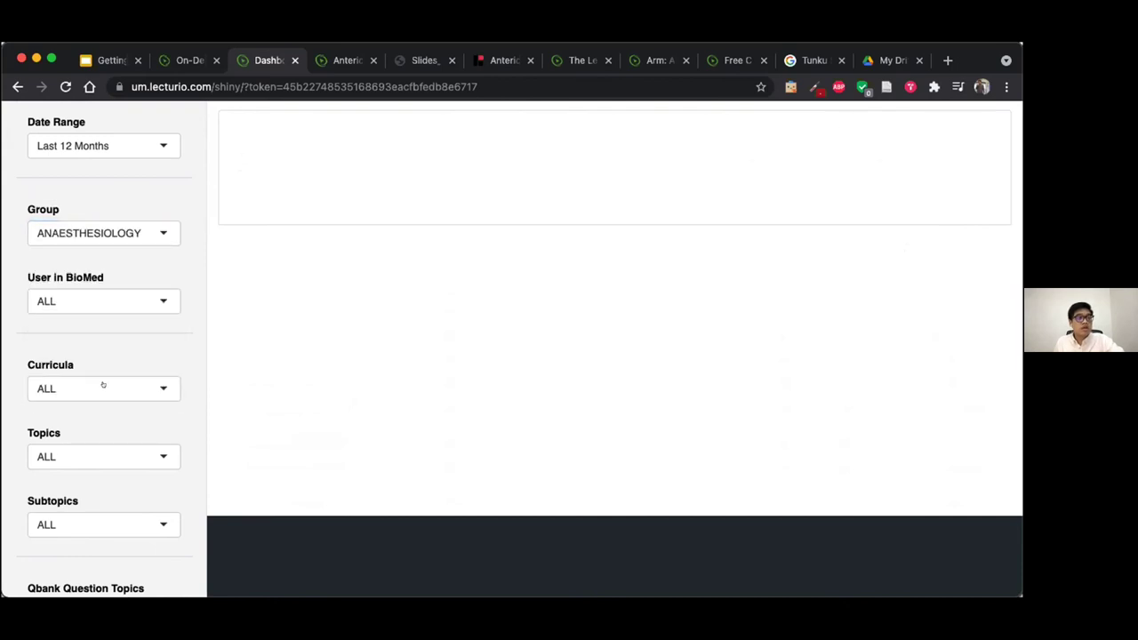
Check the curricula and topic filter lists, leaving both set to ALL
click(128, 455)
scroll(128, 498, down, 2)
click(28, 336)
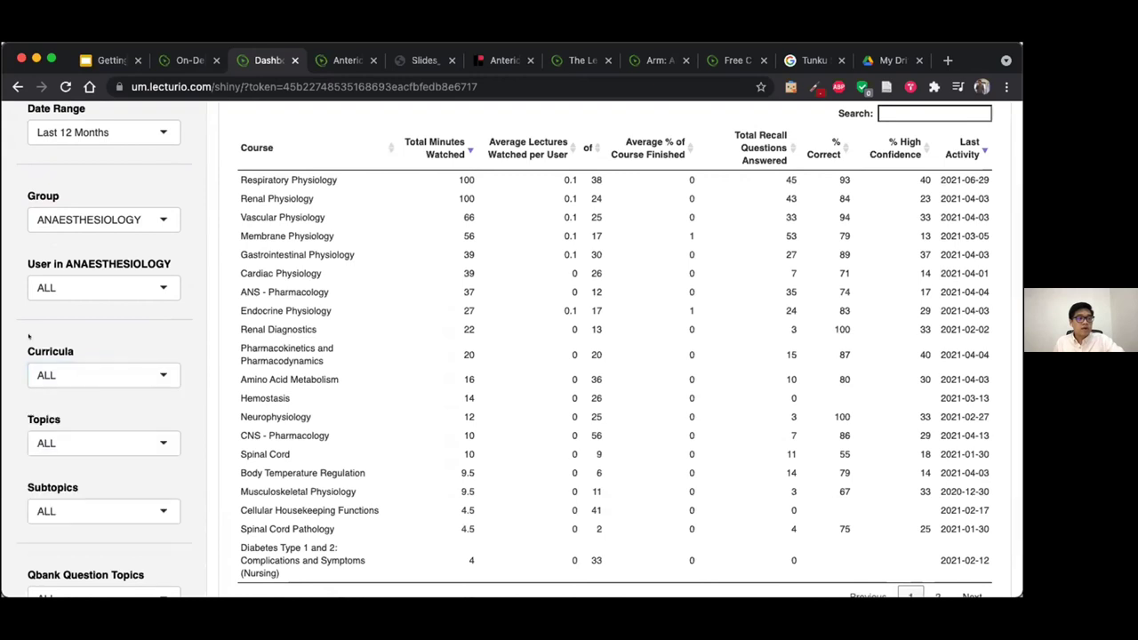
click(88, 436)
key(Down)
key(Down)
key(Down)
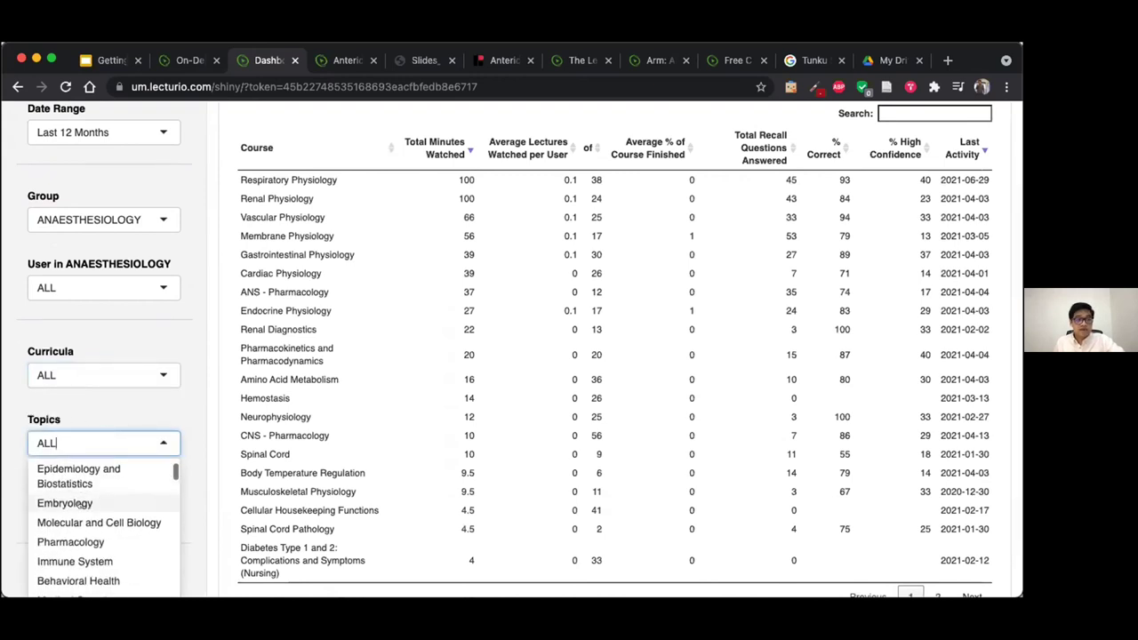
click(88, 420)
Go back from the dashboard to the Users & Groups Statistics page
scroll(84, 436, down, 2)
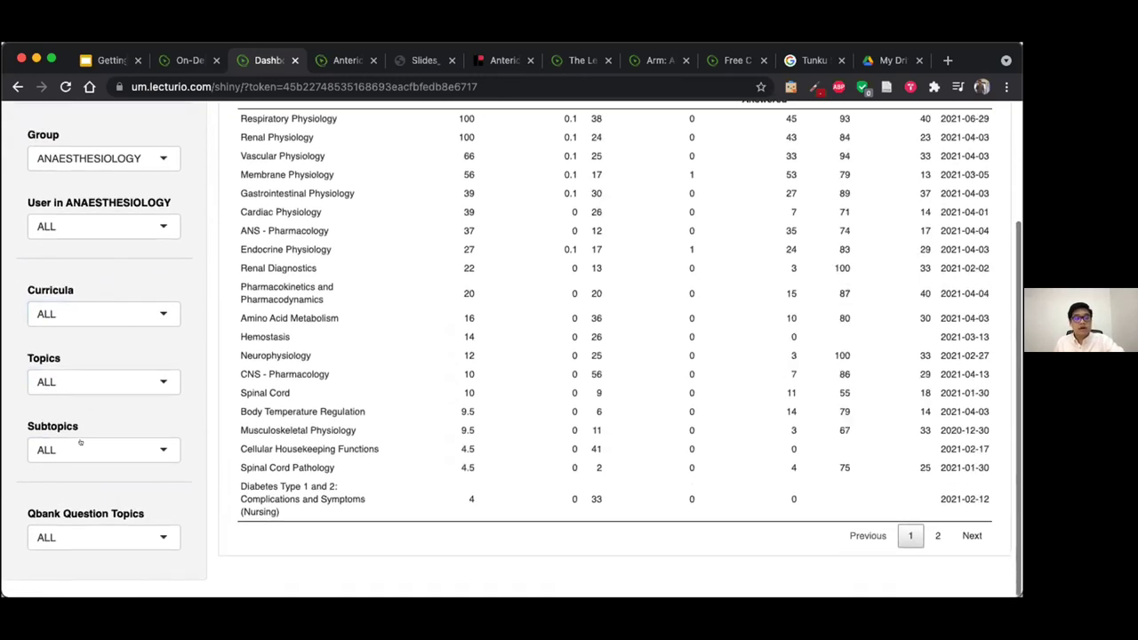
scroll(80, 442, up, 3)
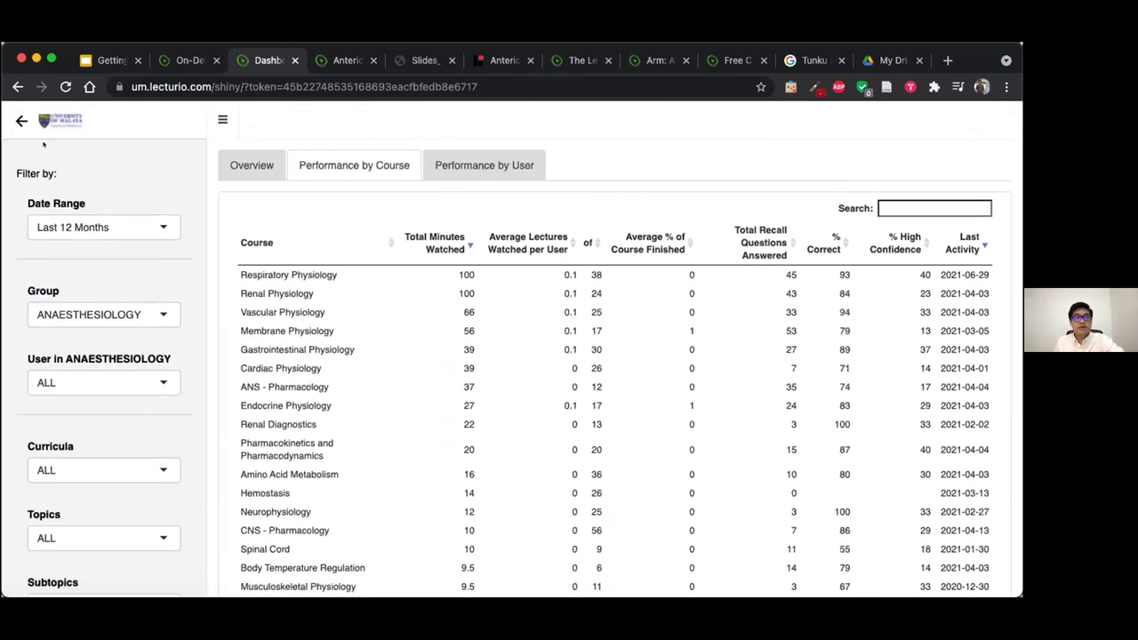
click(8, 122)
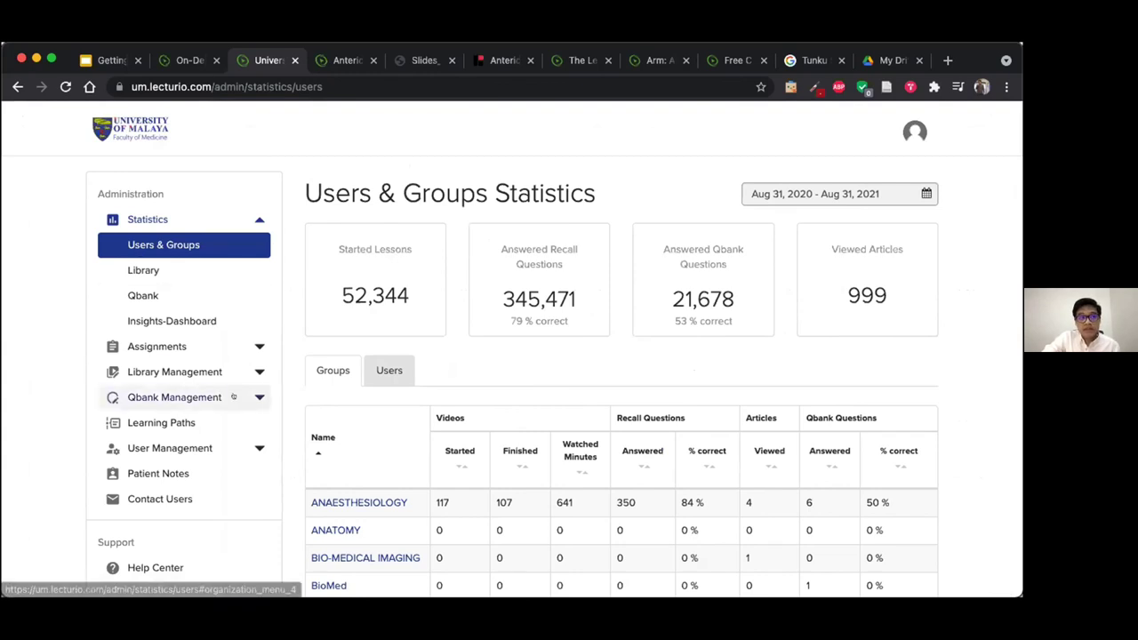
Show active assignments per user and scroll the list of 7 completed, 2 overdue
click(237, 346)
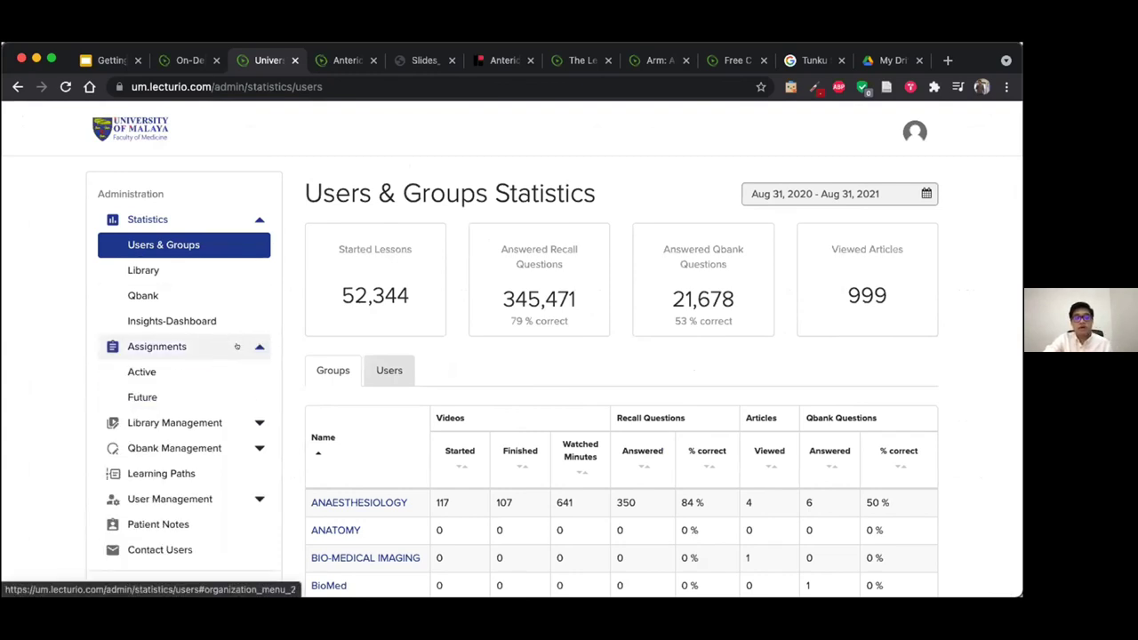
click(178, 367)
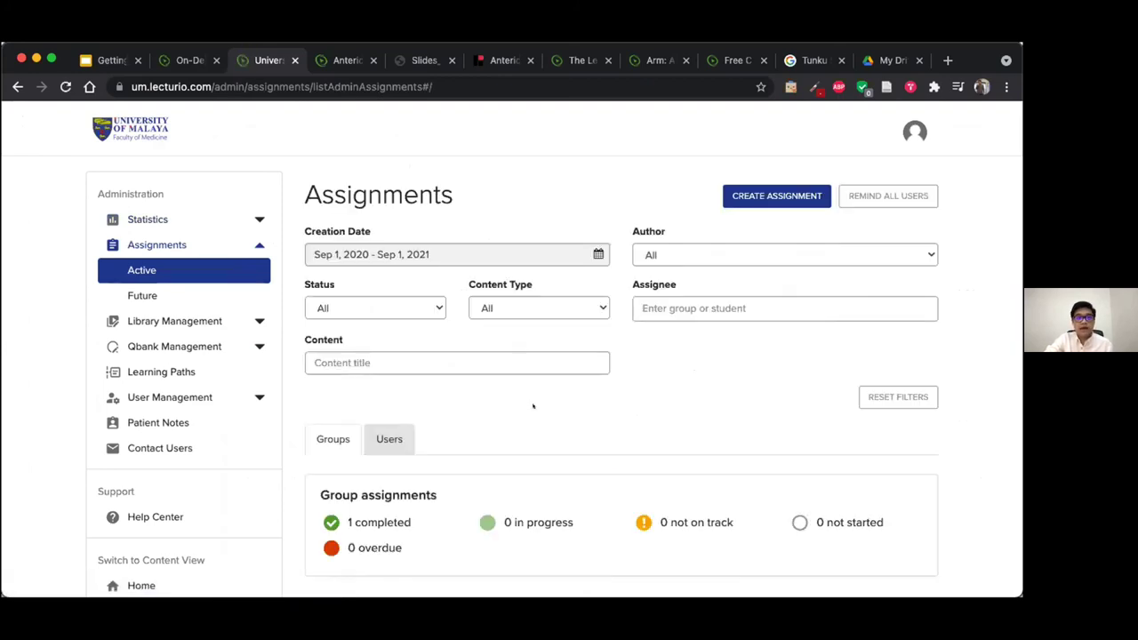
scroll(534, 402, down, 5)
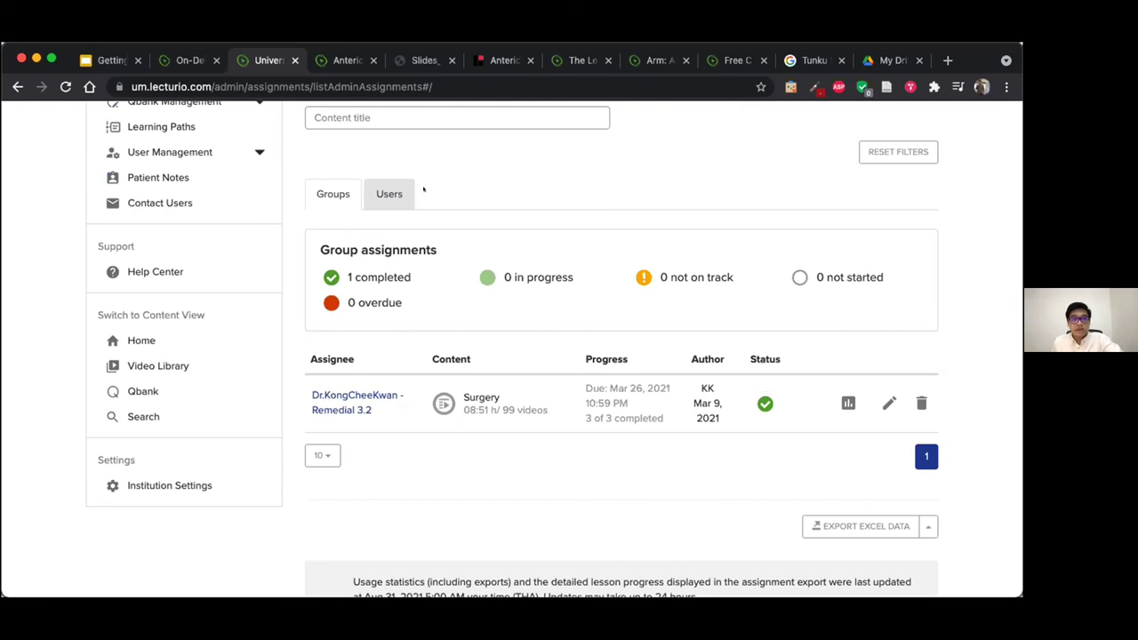
click(391, 194)
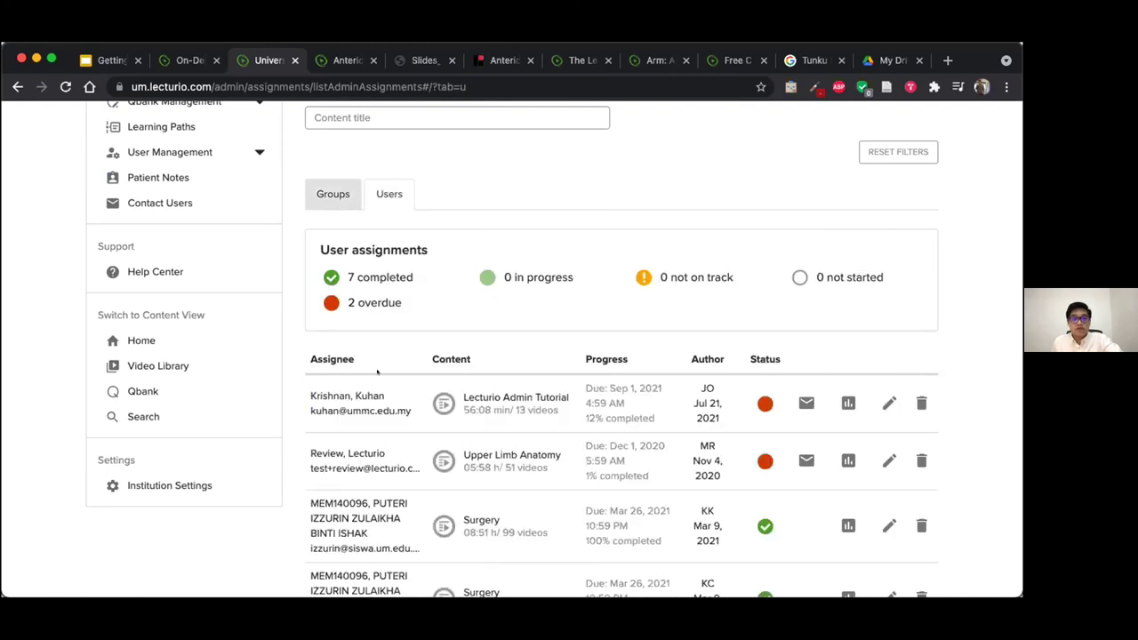
scroll(377, 372, down, 3)
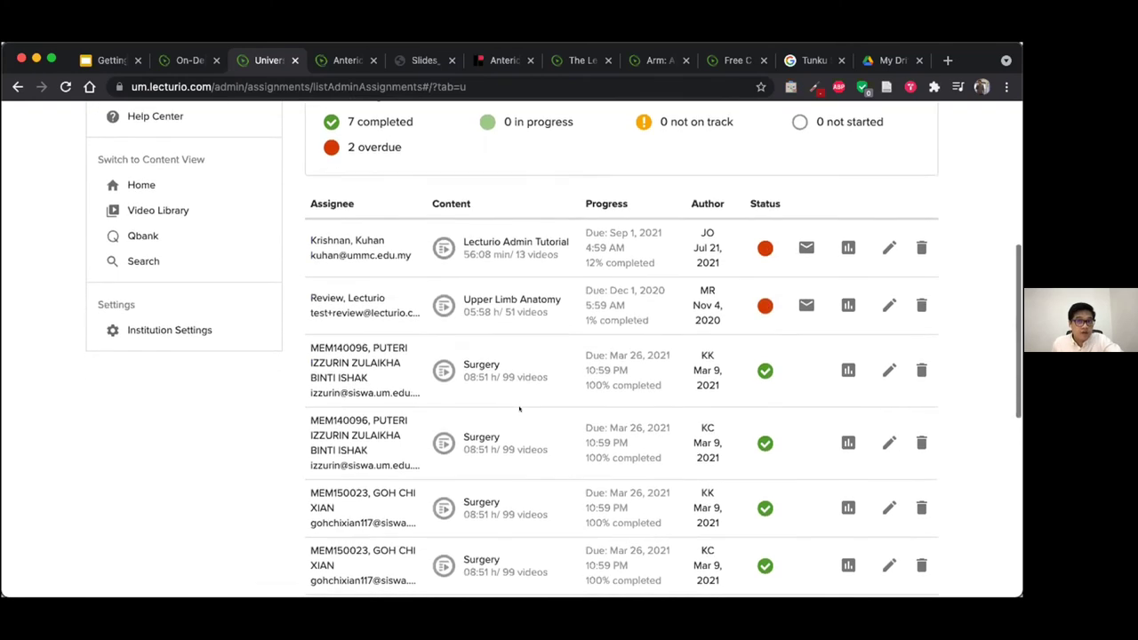
scroll(520, 409, down, 1)
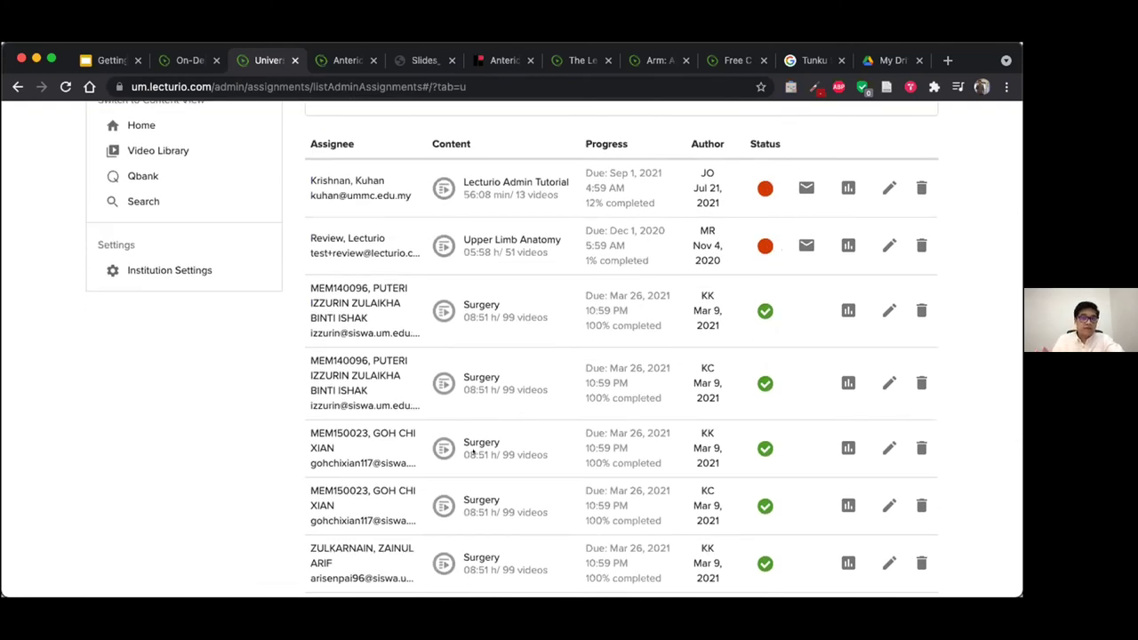
scroll(473, 452, down, 6)
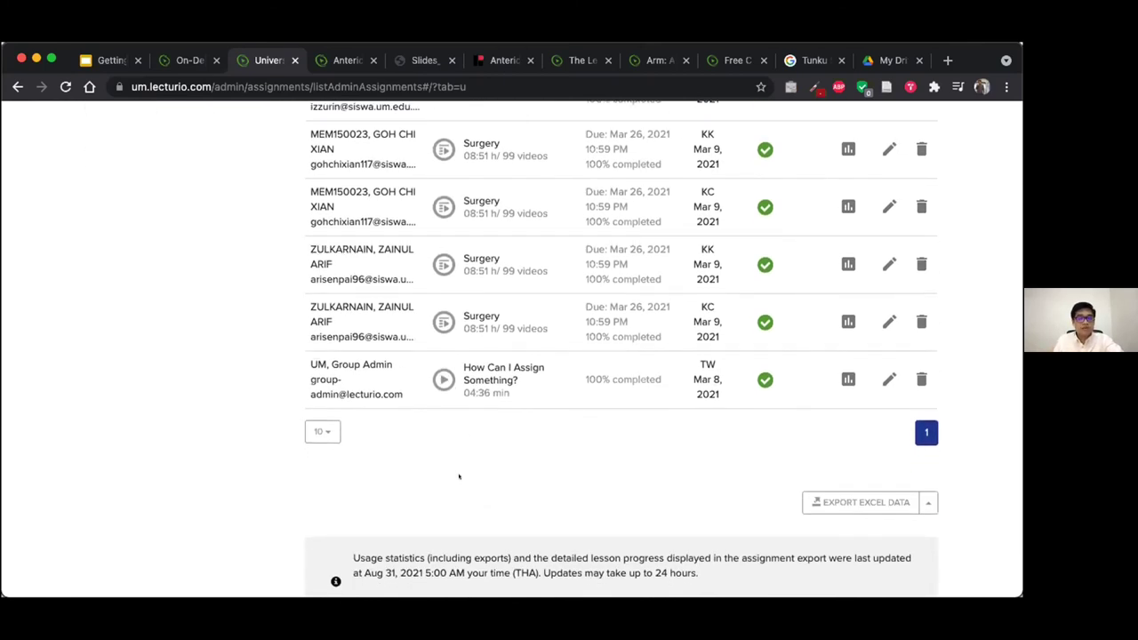
scroll(473, 452, up, 8)
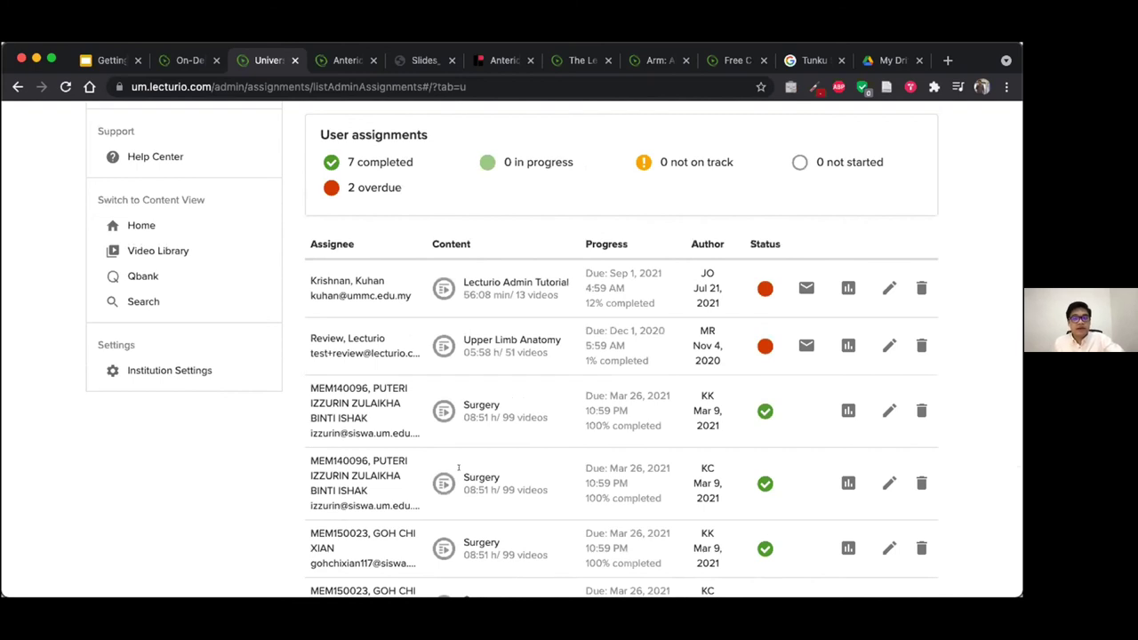
scroll(353, 360, up, 6)
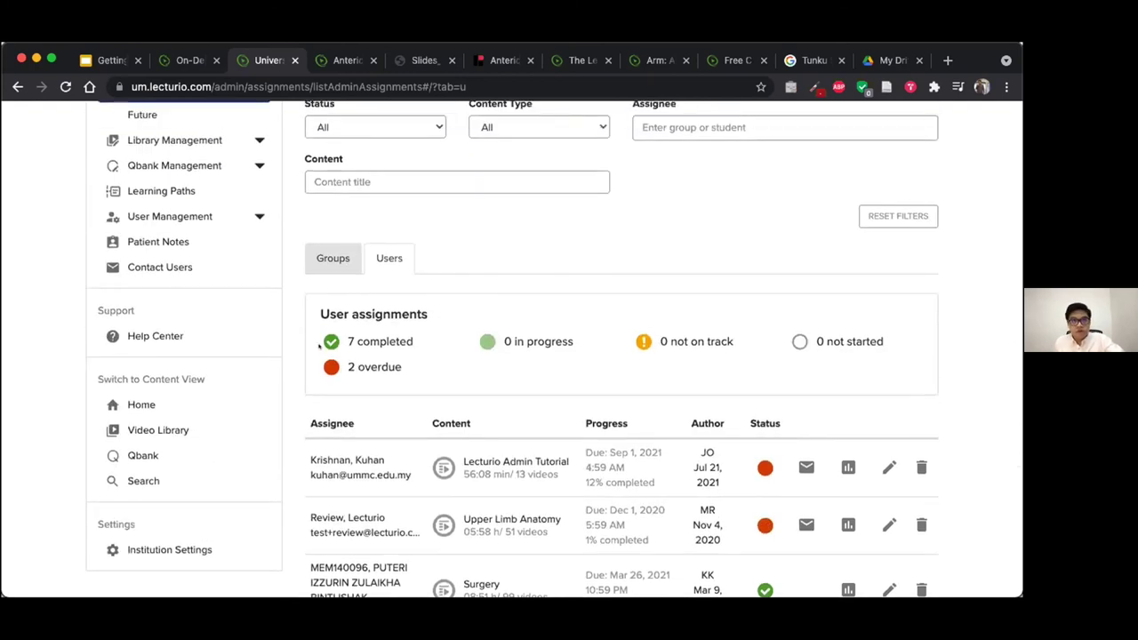
scroll(325, 324, up, 1)
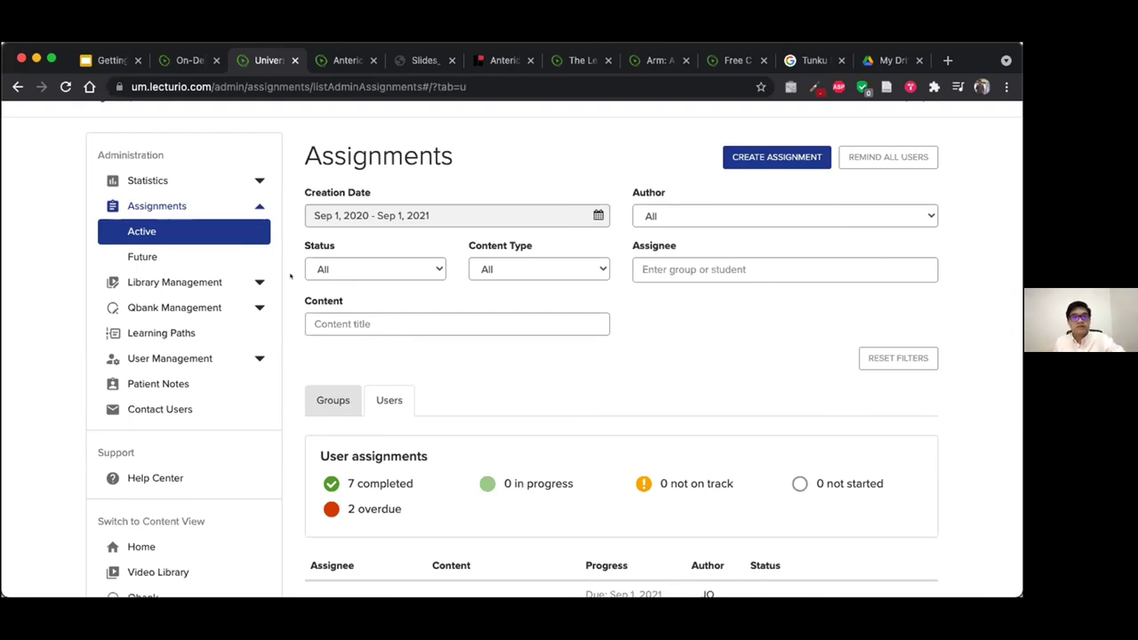
Start a new Qbank test in Test Management using the Pre-Clinical / USMLE Step 1 Qbank
click(199, 282)
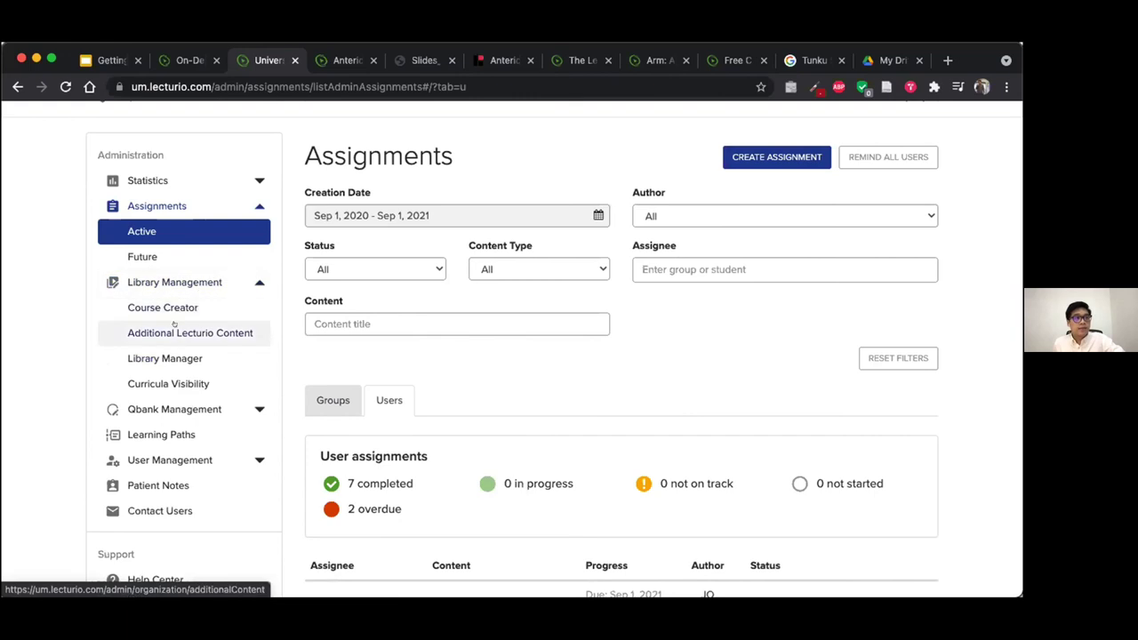
scroll(194, 334, down, 1)
click(213, 358)
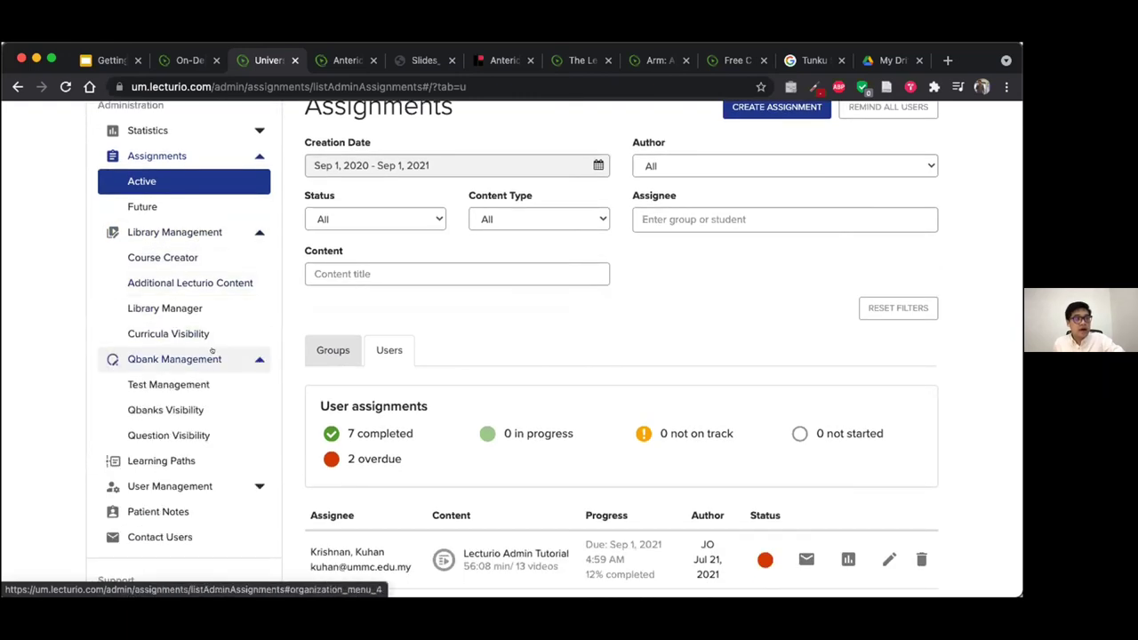
click(187, 384)
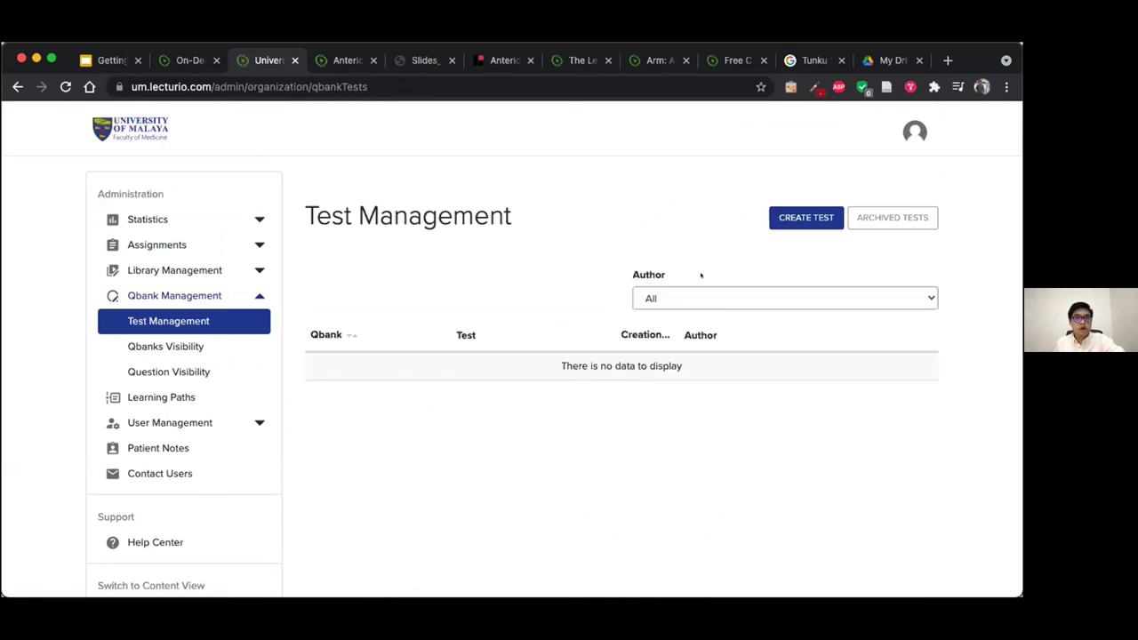
scroll(707, 272, down, 1)
click(774, 204)
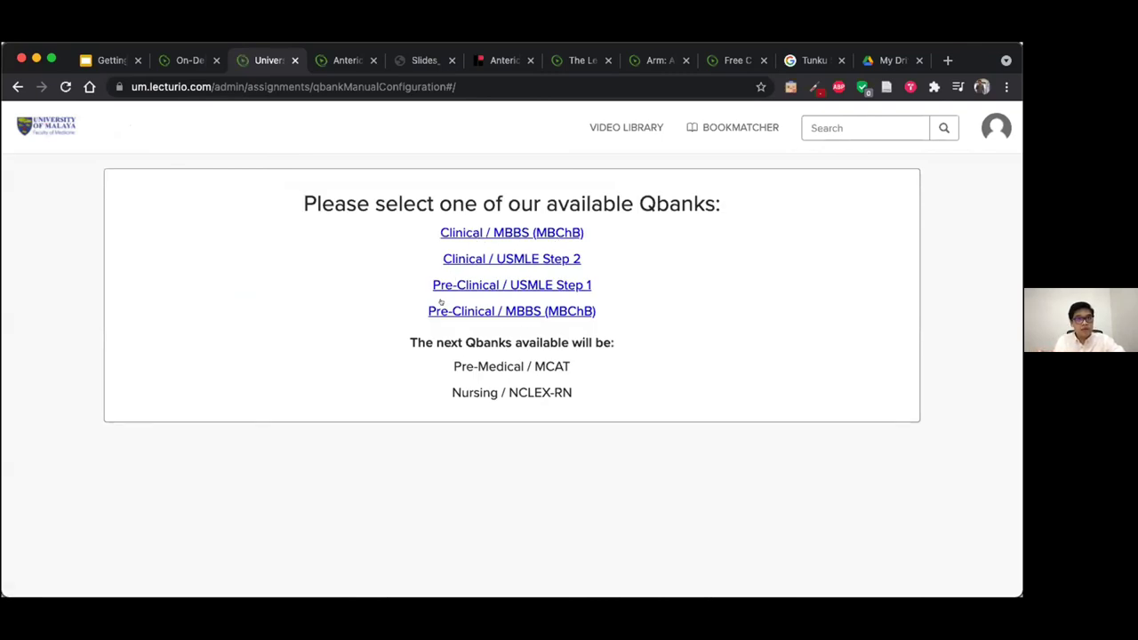
click(450, 285)
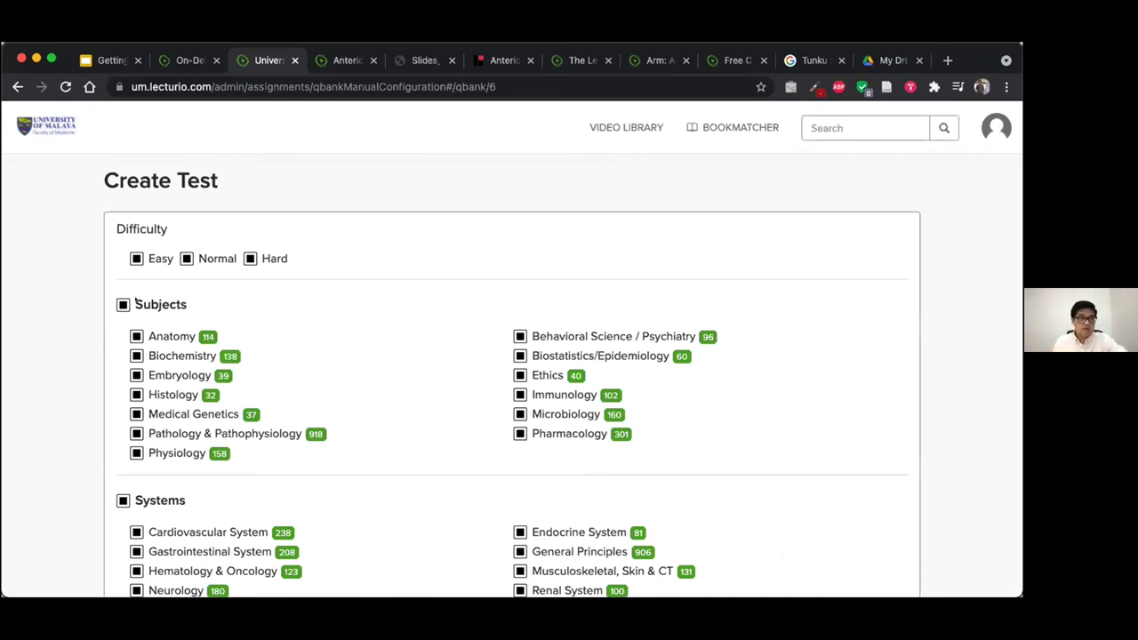
Filter questions to subject Anatomy and system Musculoskeletal, Skin & CT
click(122, 304)
click(136, 336)
scroll(125, 336, down, 3)
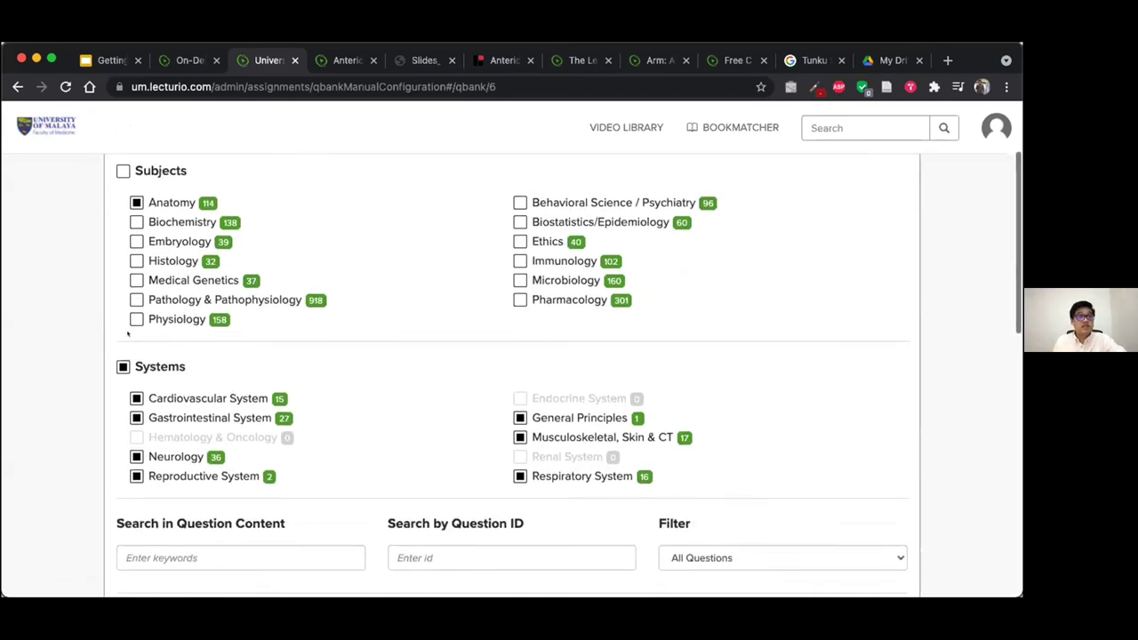
click(122, 354)
click(520, 425)
scroll(444, 418, down, 5)
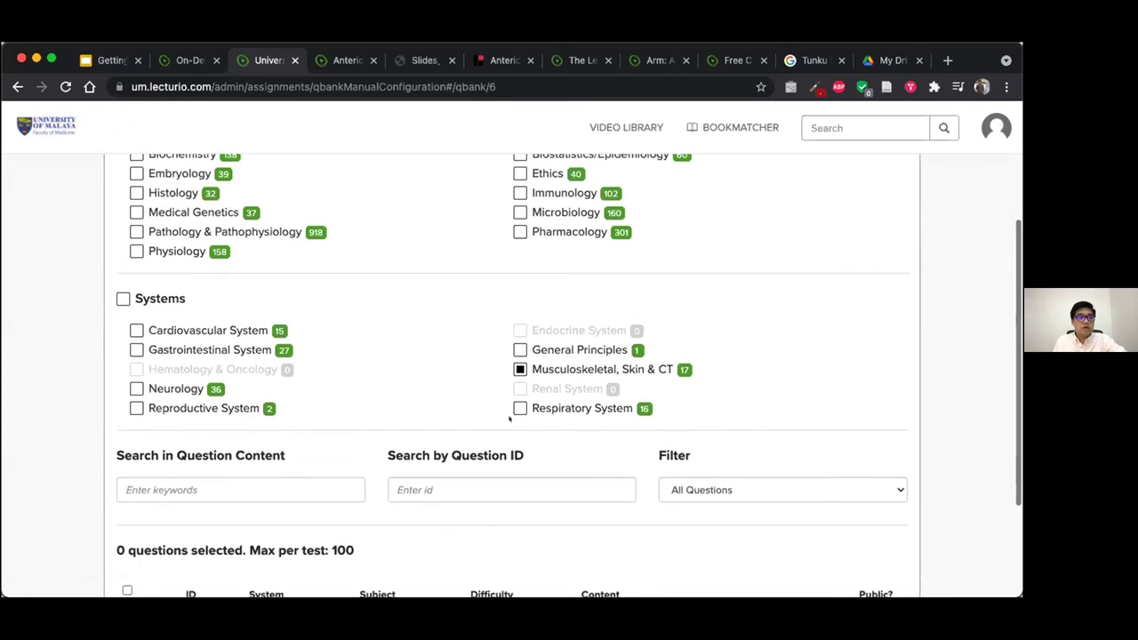
scroll(292, 405, down, 5)
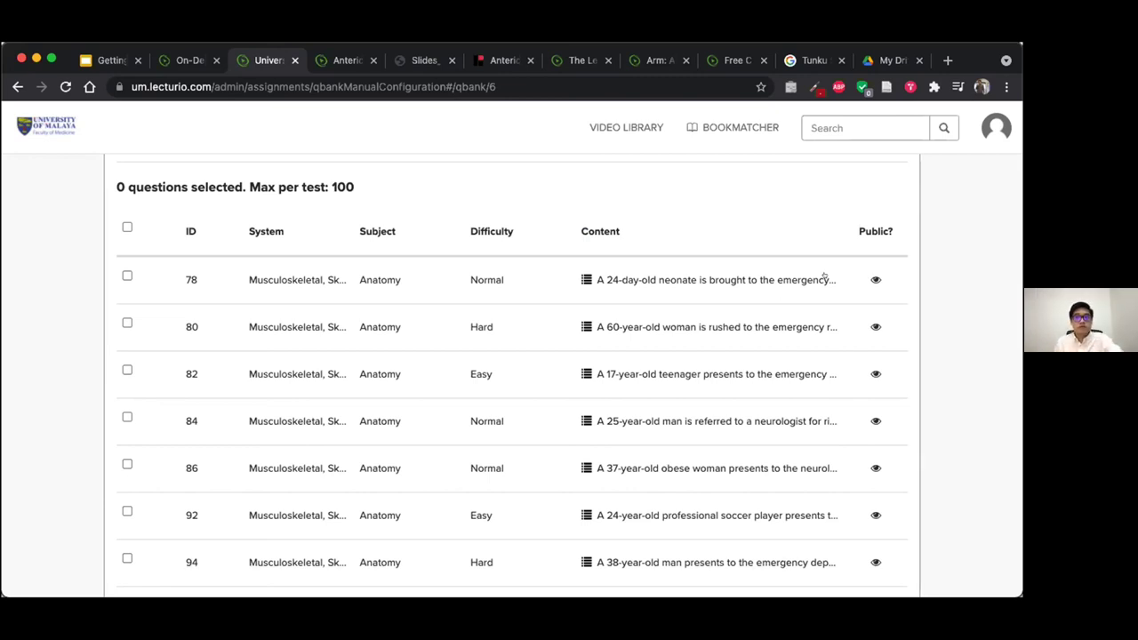
Preview question 78, then add questions 78 and 80 to the test
click(756, 276)
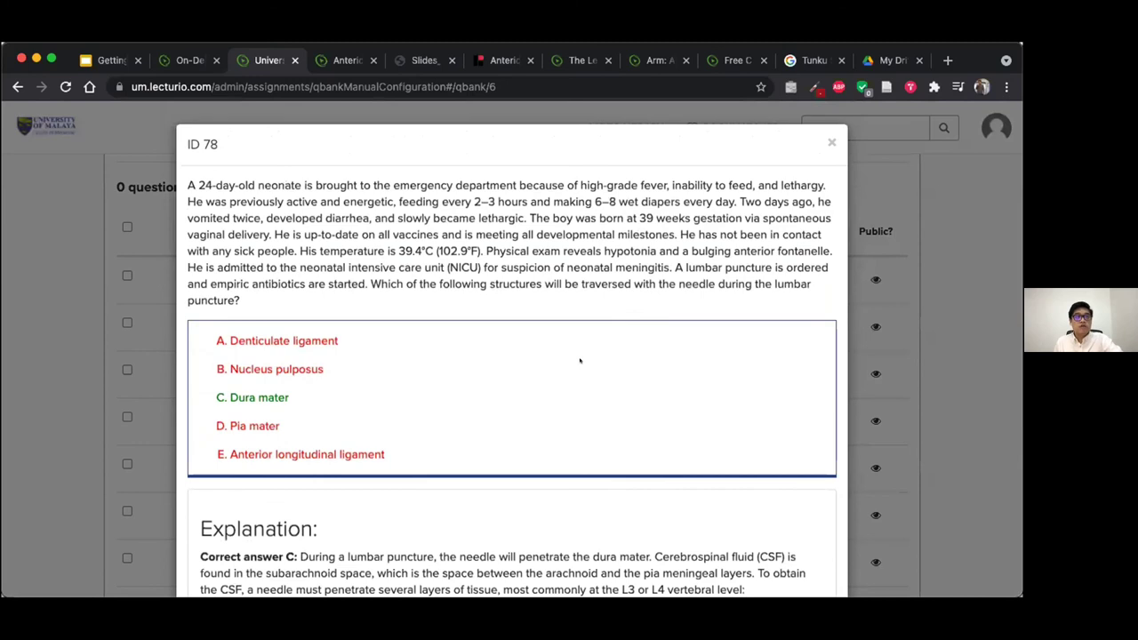
scroll(579, 359, down, 10)
scroll(579, 359, down, 5)
key(Escape)
scroll(613, 348, down, 1)
scroll(613, 348, up, 5)
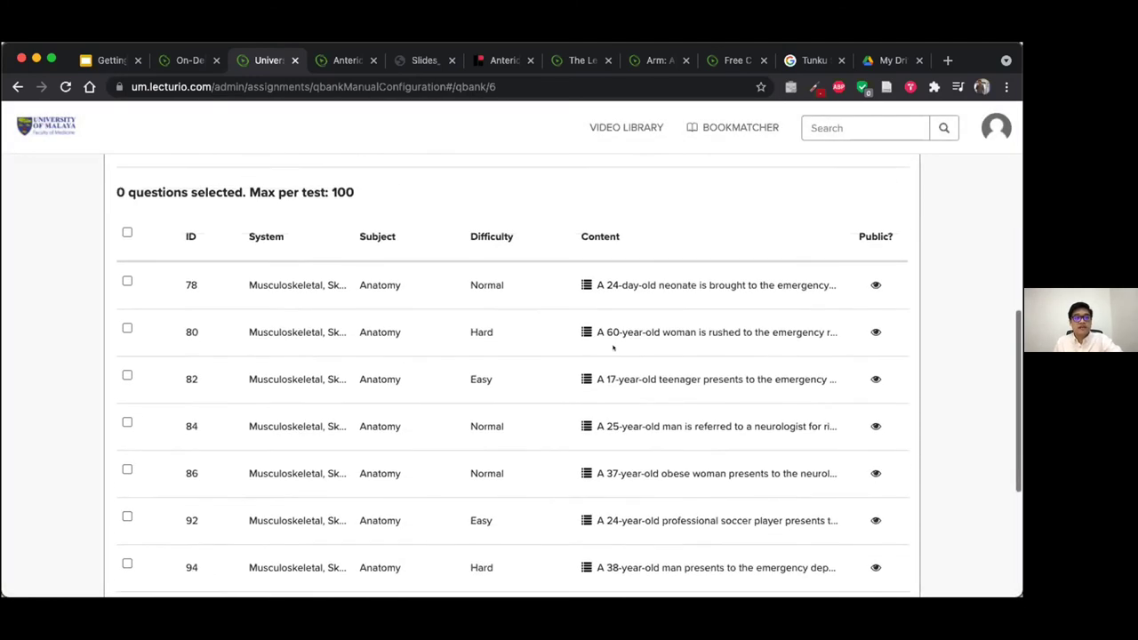
click(128, 348)
click(127, 394)
scroll(127, 395, down, 15)
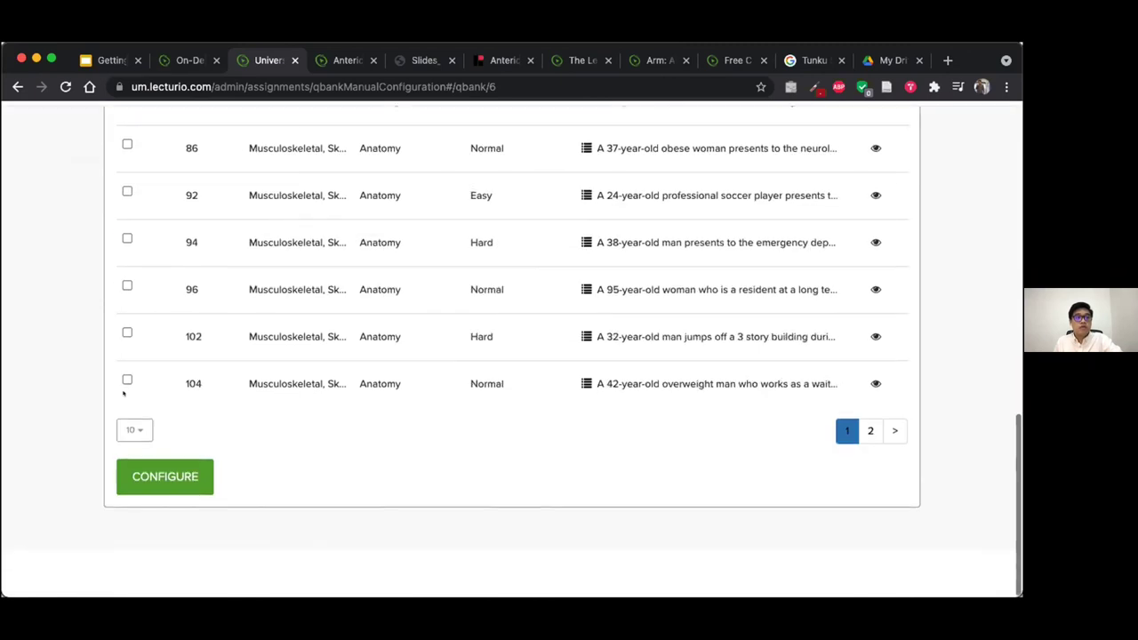
scroll(149, 416, up, 3)
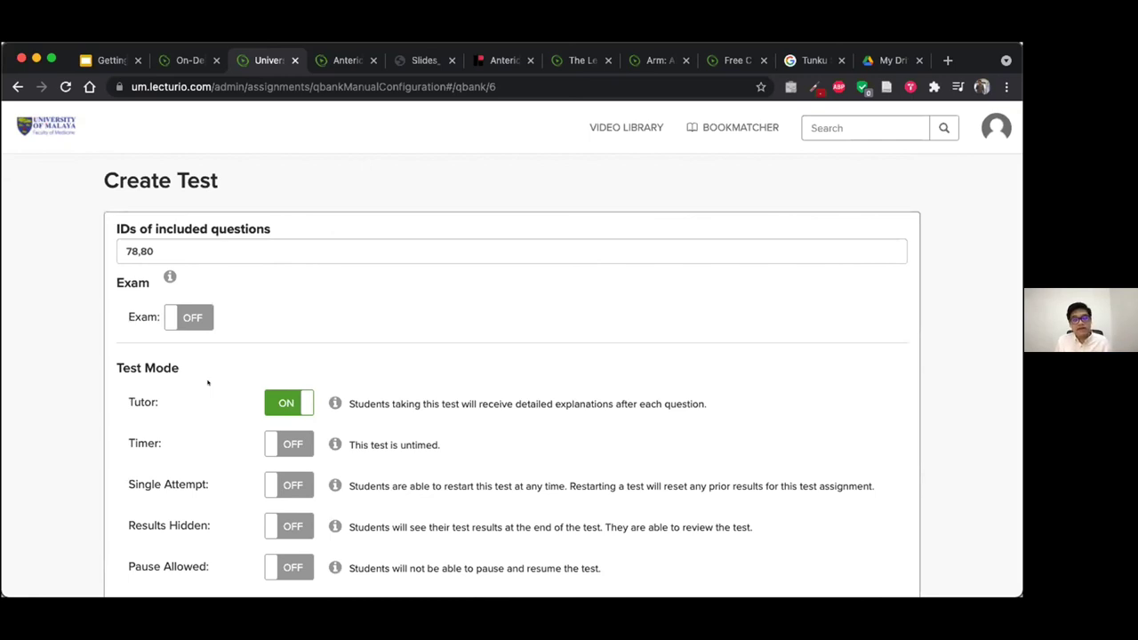
Turn the Exam toggle on and review the Security and Test Mode settings
scroll(207, 382, down, 1)
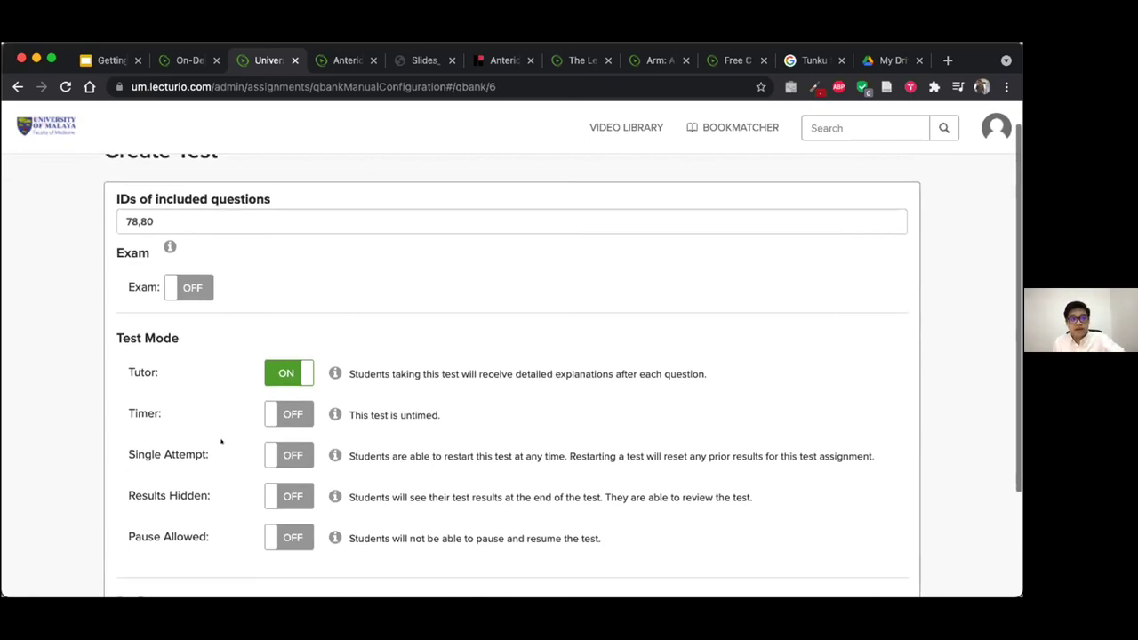
scroll(222, 441, down, 1)
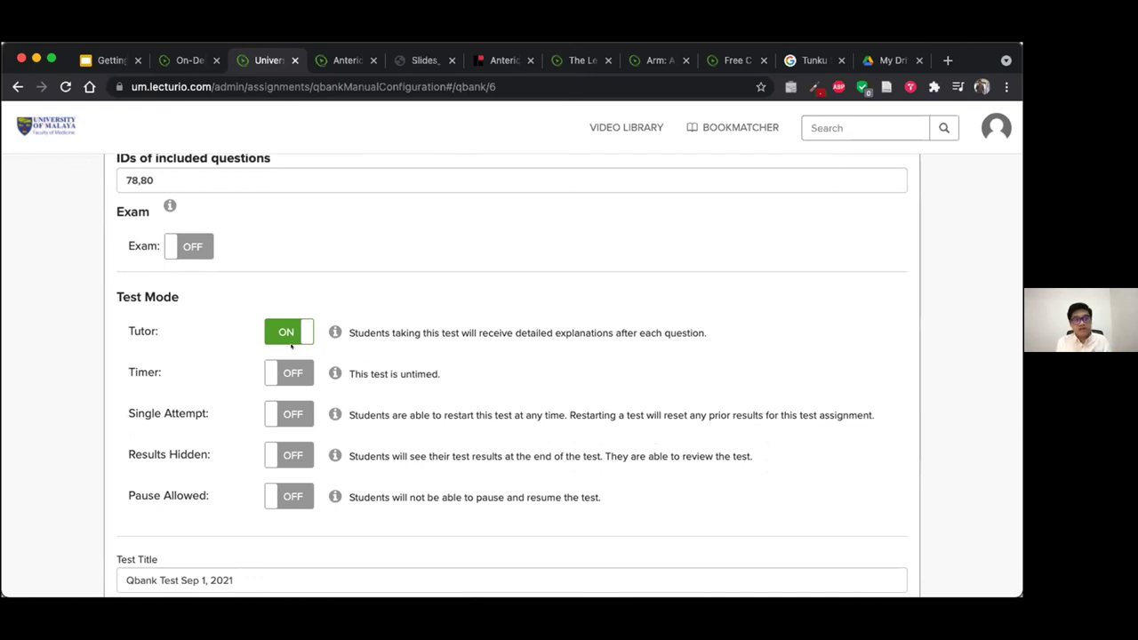
click(176, 245)
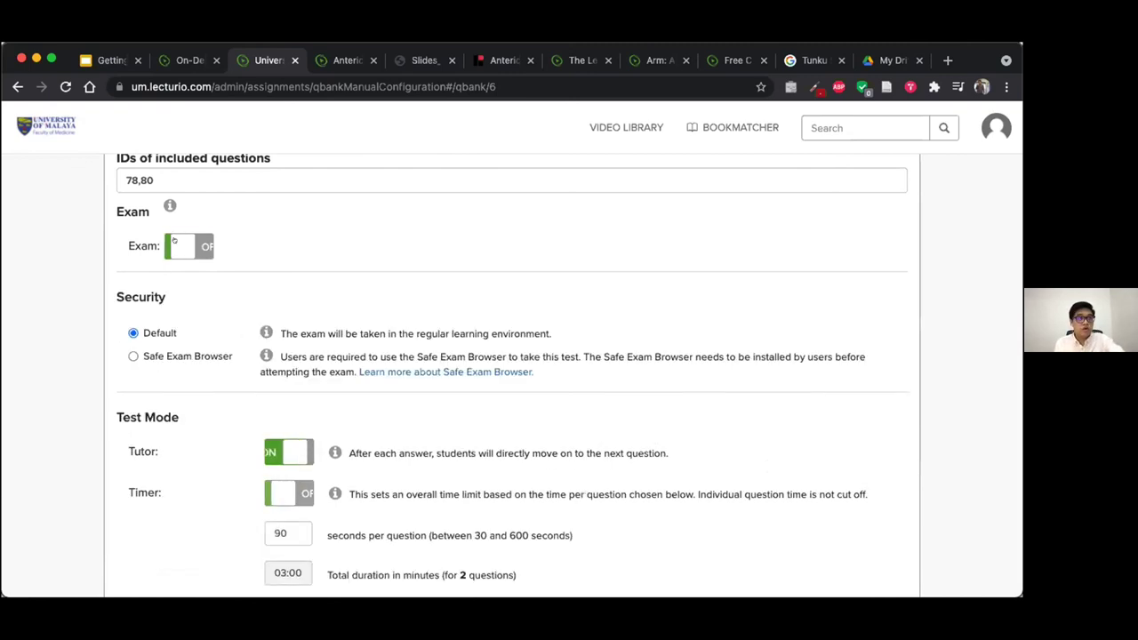
scroll(156, 356, down, 5)
scroll(150, 356, up, 4)
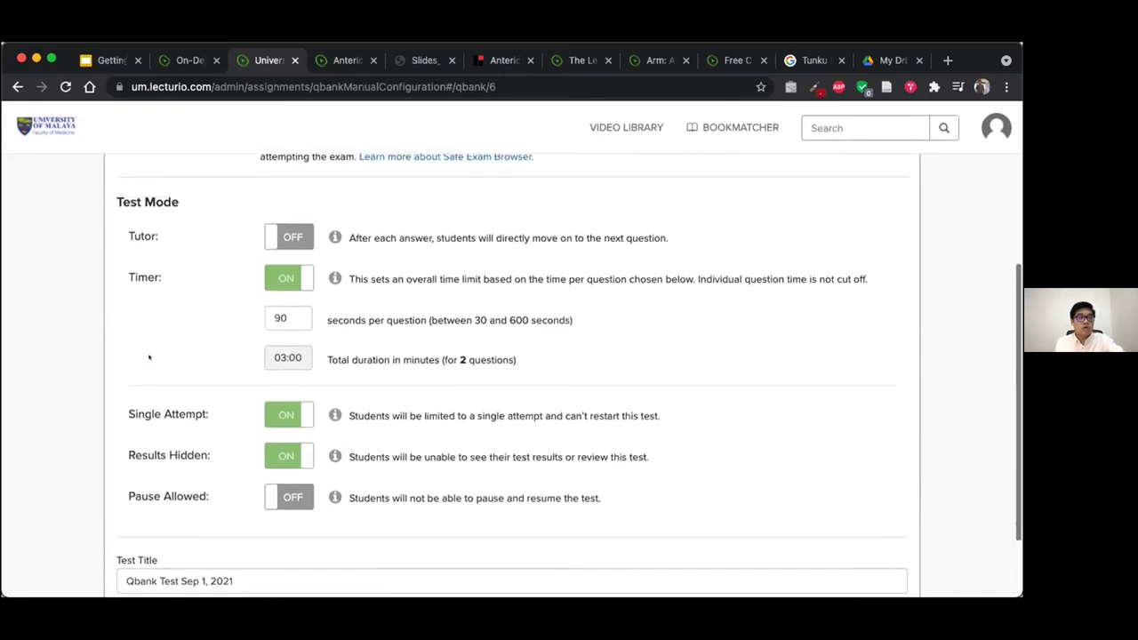
scroll(133, 438, down, 2)
scroll(133, 439, down, 3)
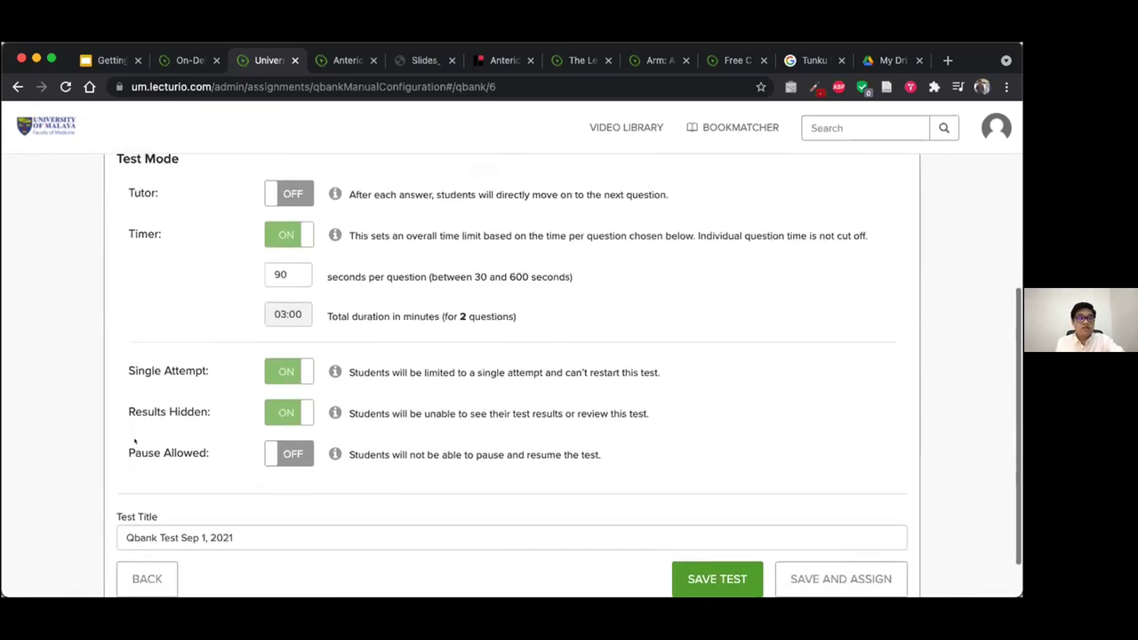
scroll(135, 442, up, 10)
scroll(135, 442, down, 1)
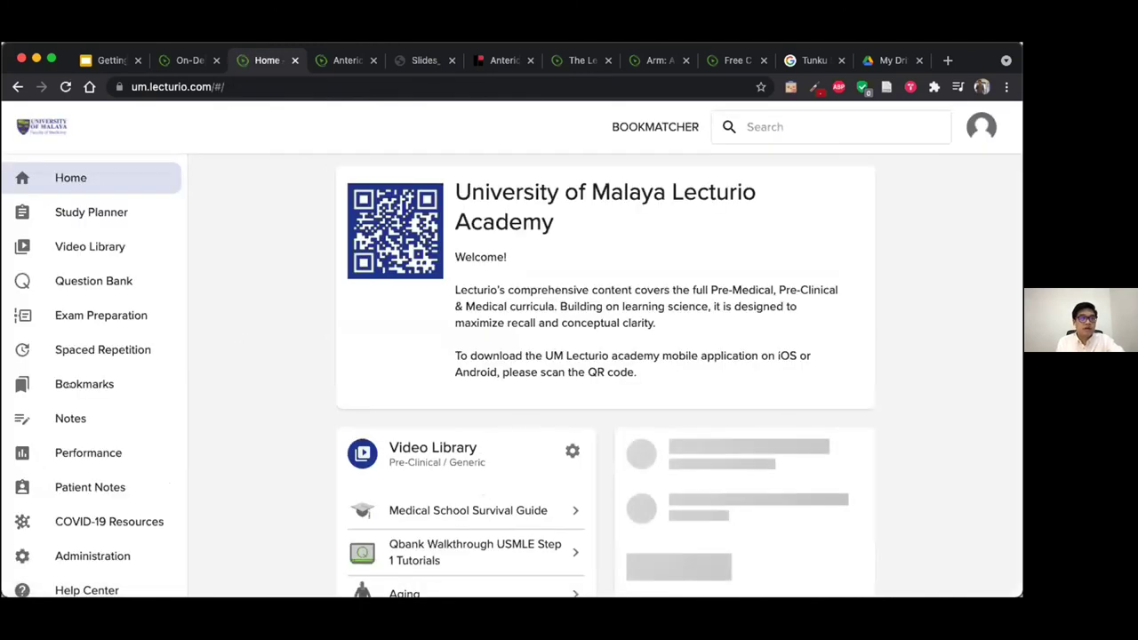
Go through Administration > User Management > Users to the Groups list with user counts
click(80, 556)
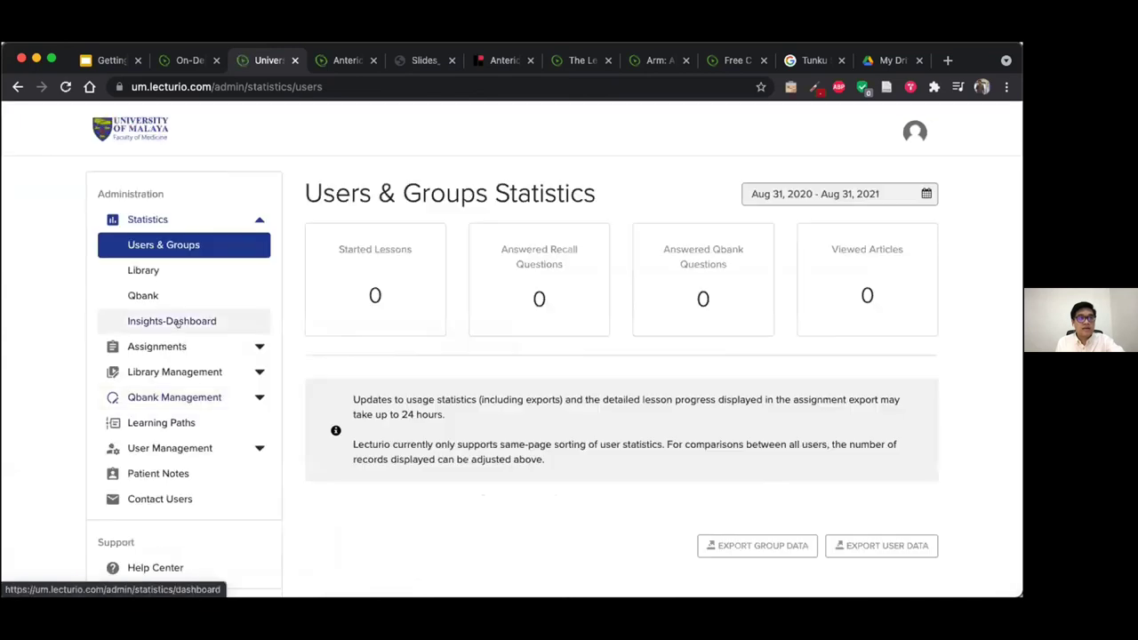
scroll(151, 420, down, 1)
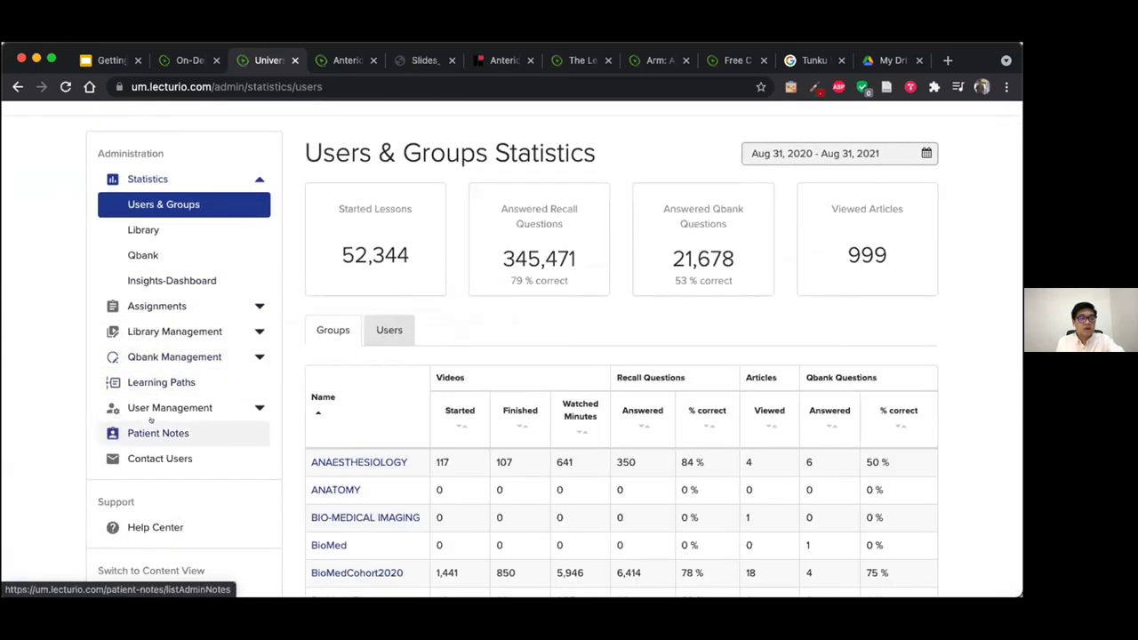
click(151, 411)
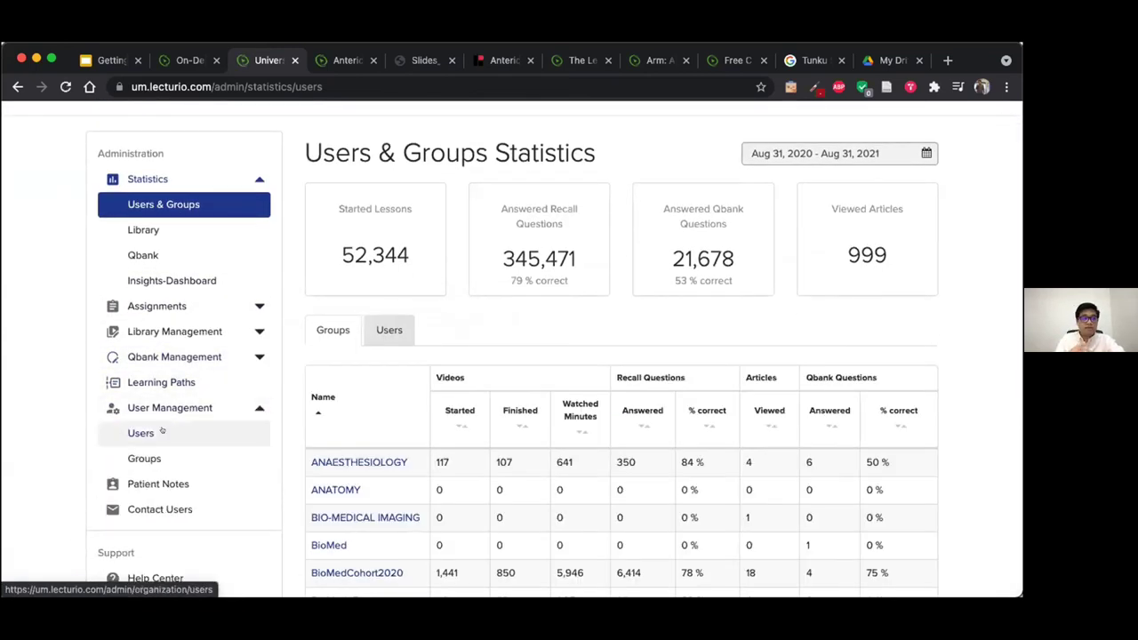
click(162, 432)
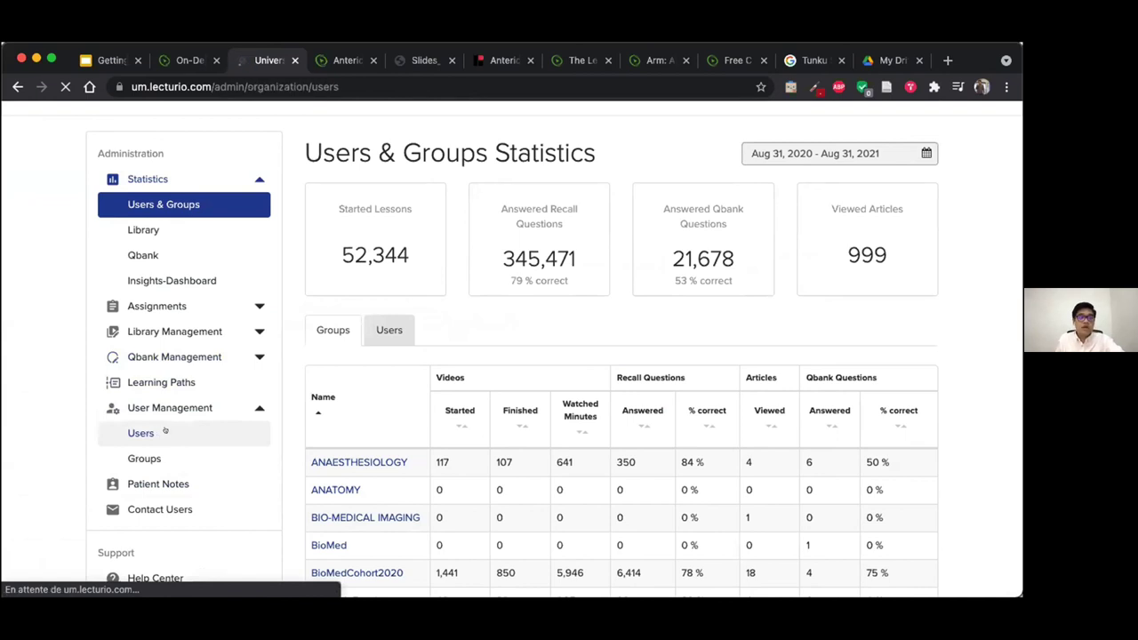
scroll(352, 444, down, 3)
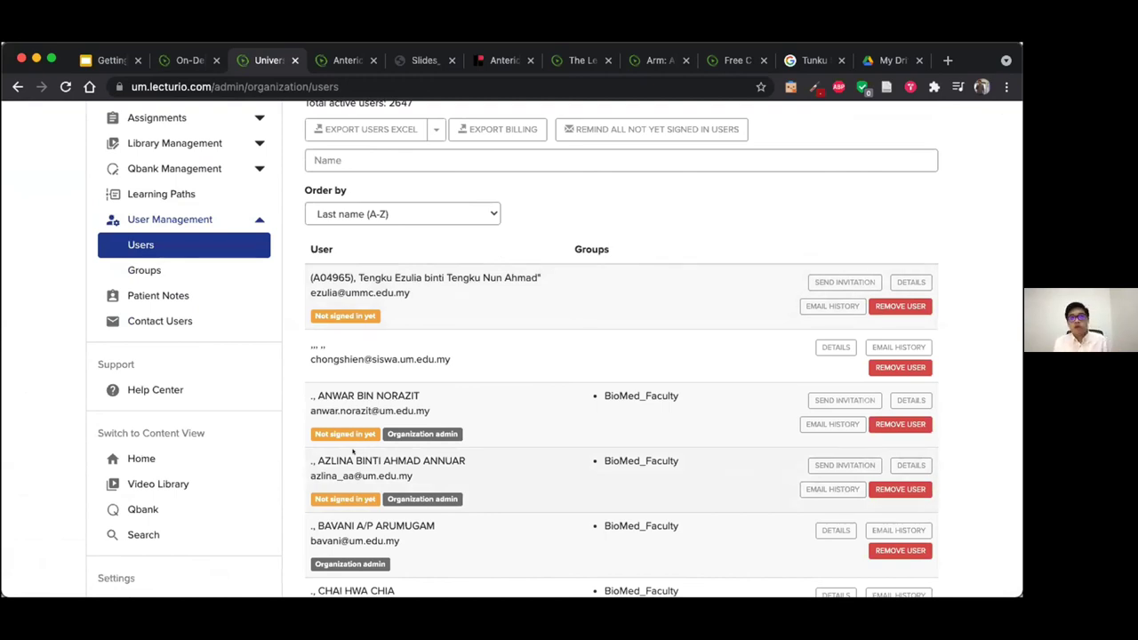
scroll(353, 452, right, 1)
scroll(385, 369, up, 3)
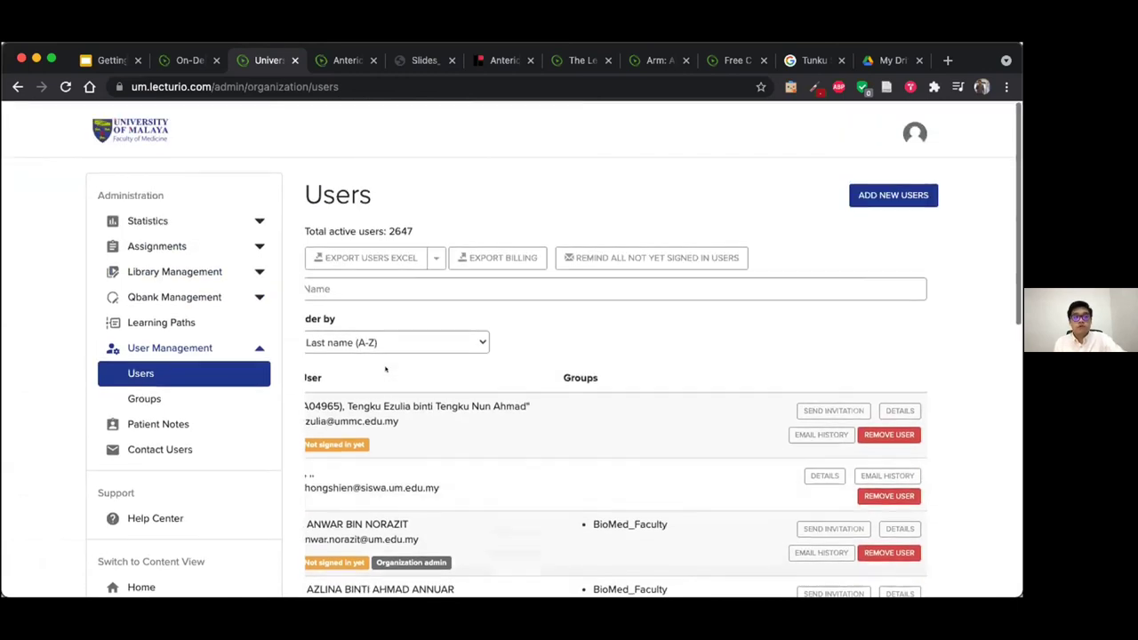
click(153, 398)
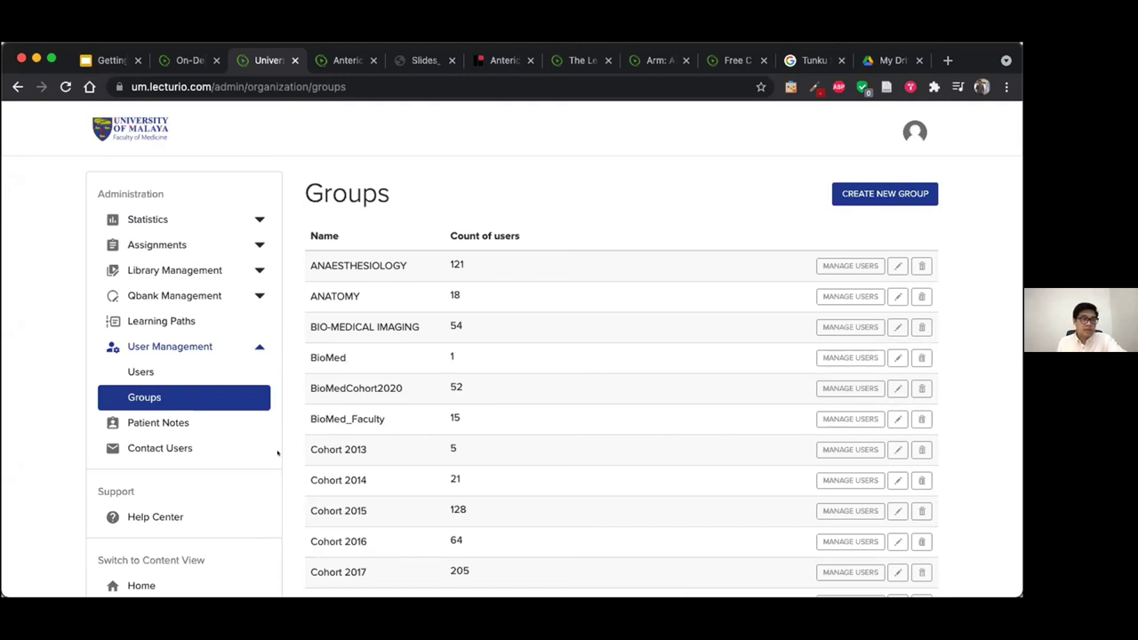
Browse admin Patient Notes and its Specific Users group list, then return home
click(175, 422)
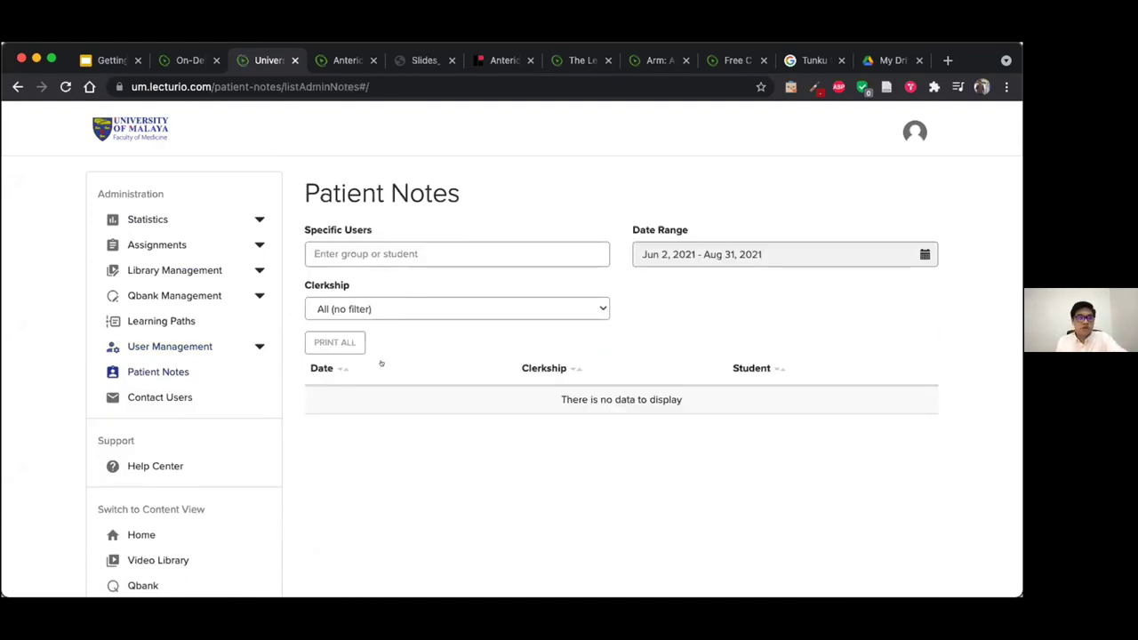
scroll(380, 363, down, 1)
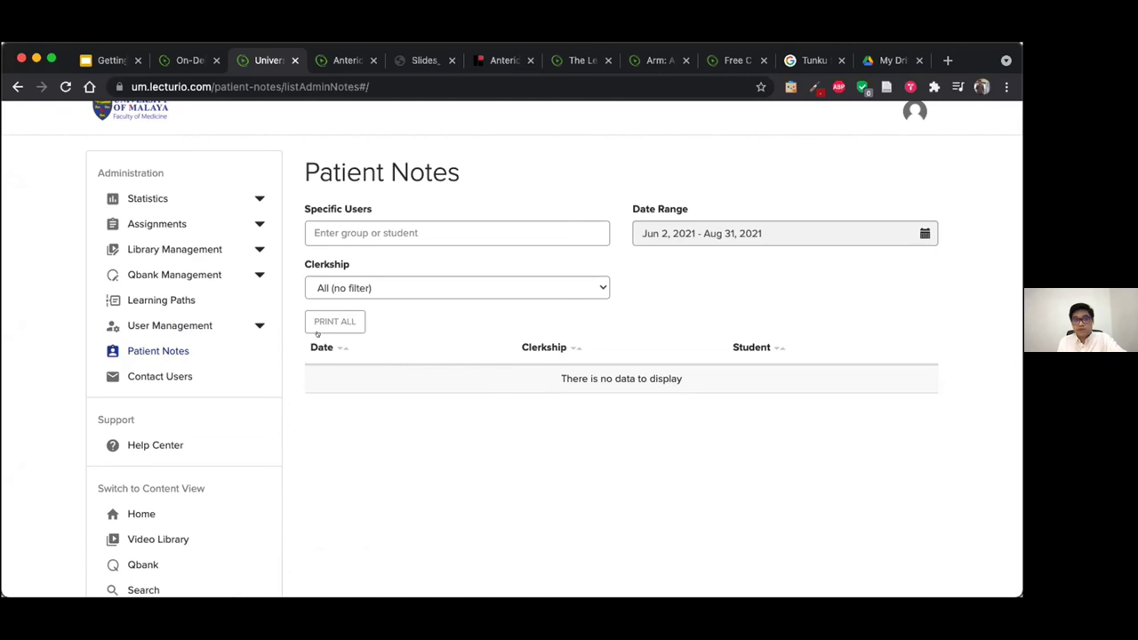
scroll(426, 489, down, 1)
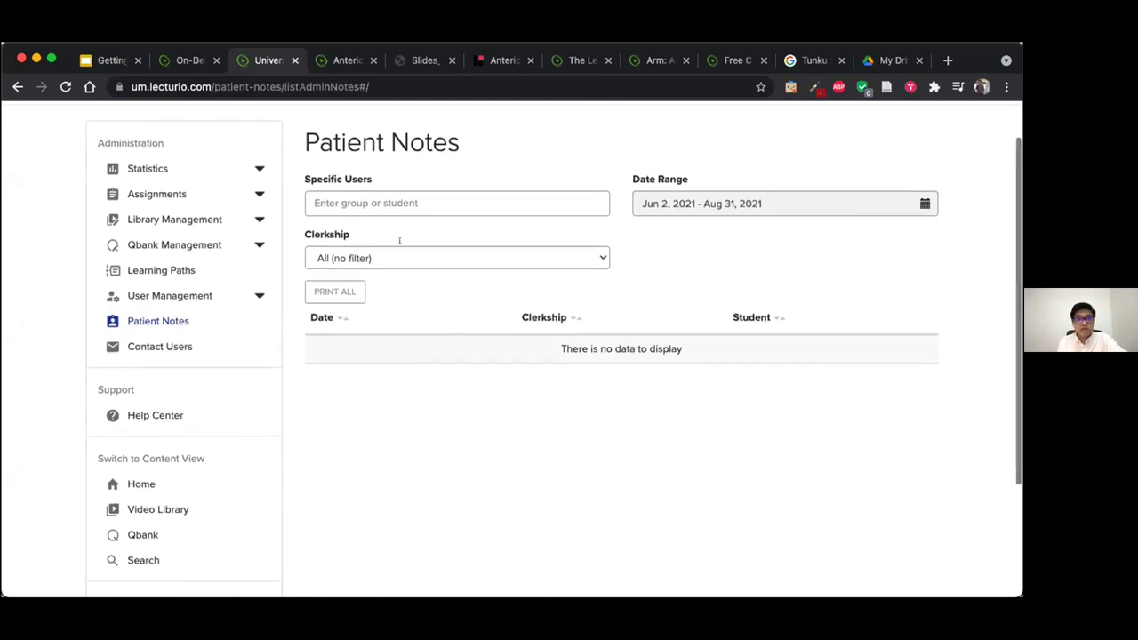
click(374, 179)
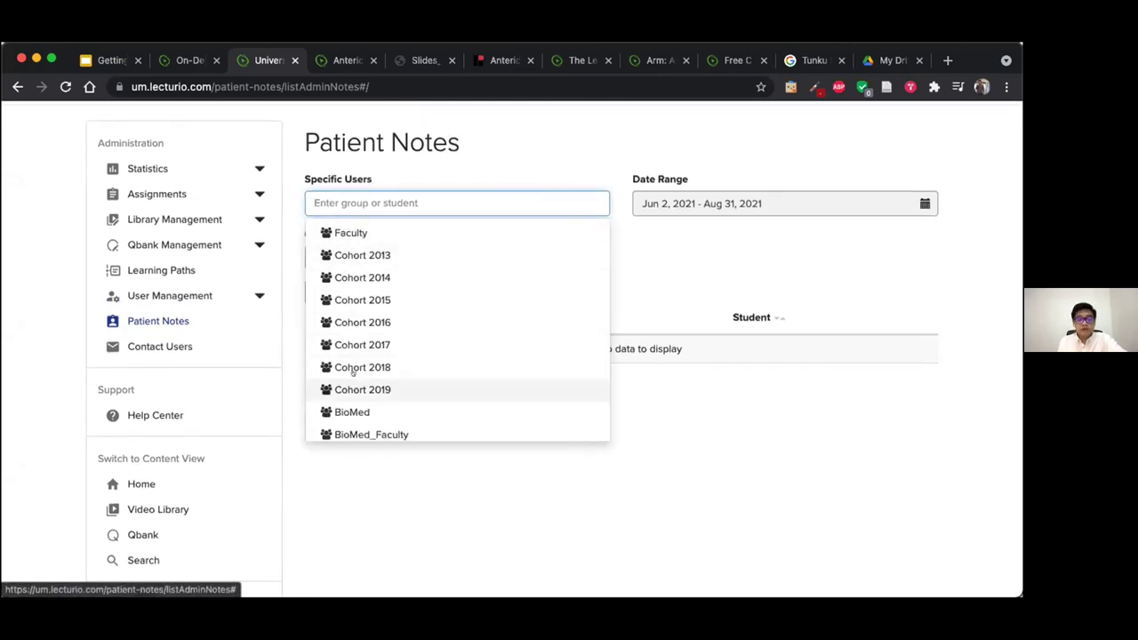
scroll(347, 384, down, 2)
scroll(345, 382, down, 2)
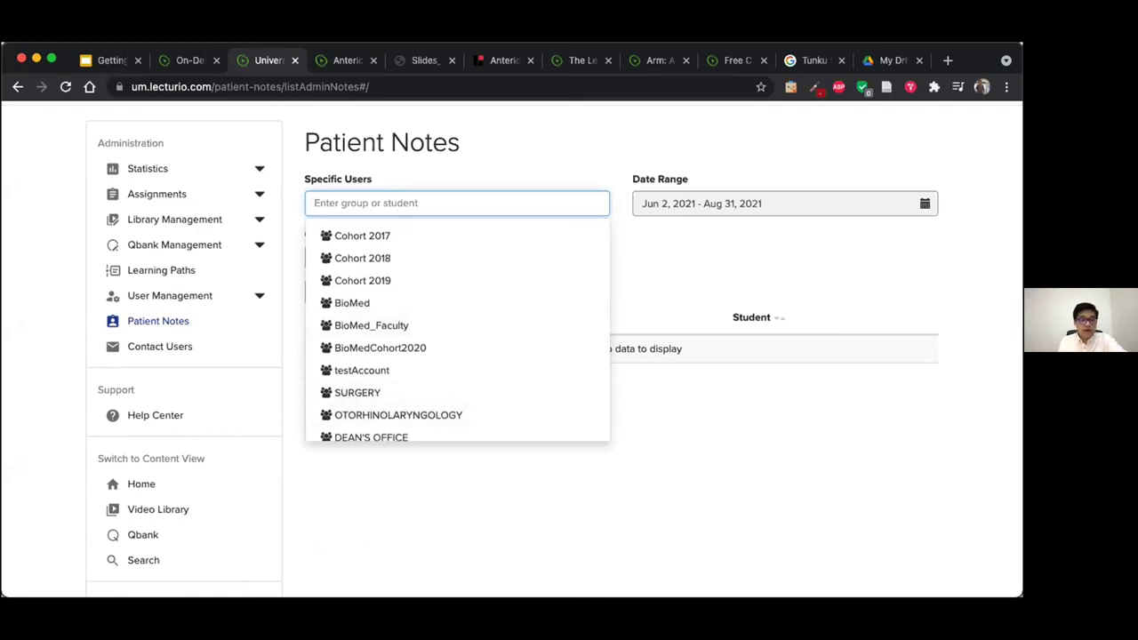
click(388, 478)
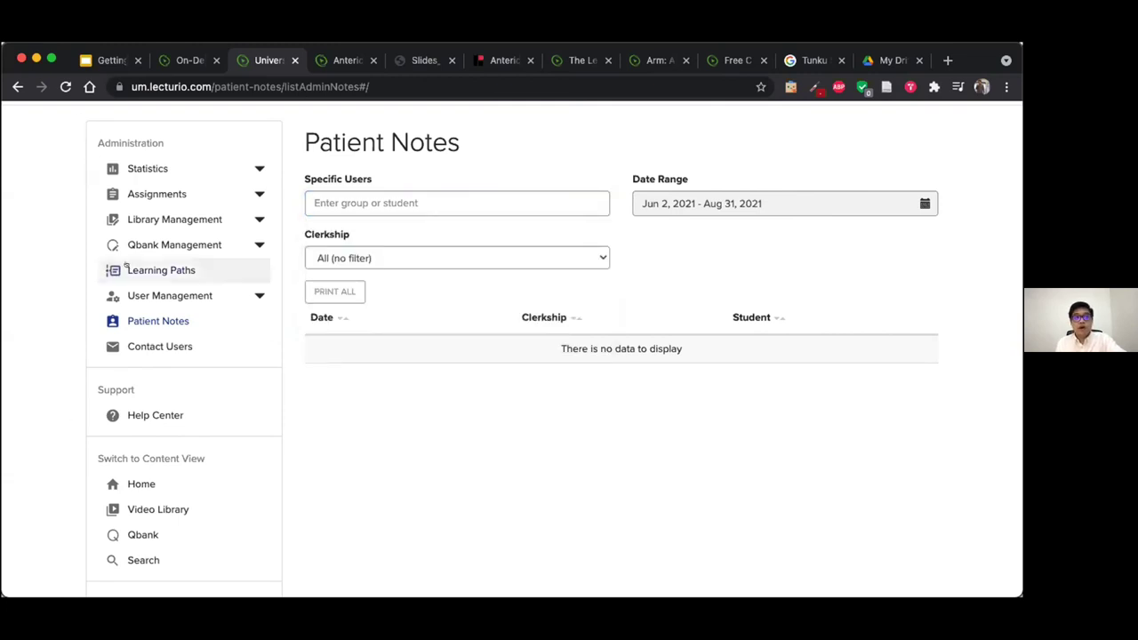
scroll(160, 270, up, 1)
click(126, 119)
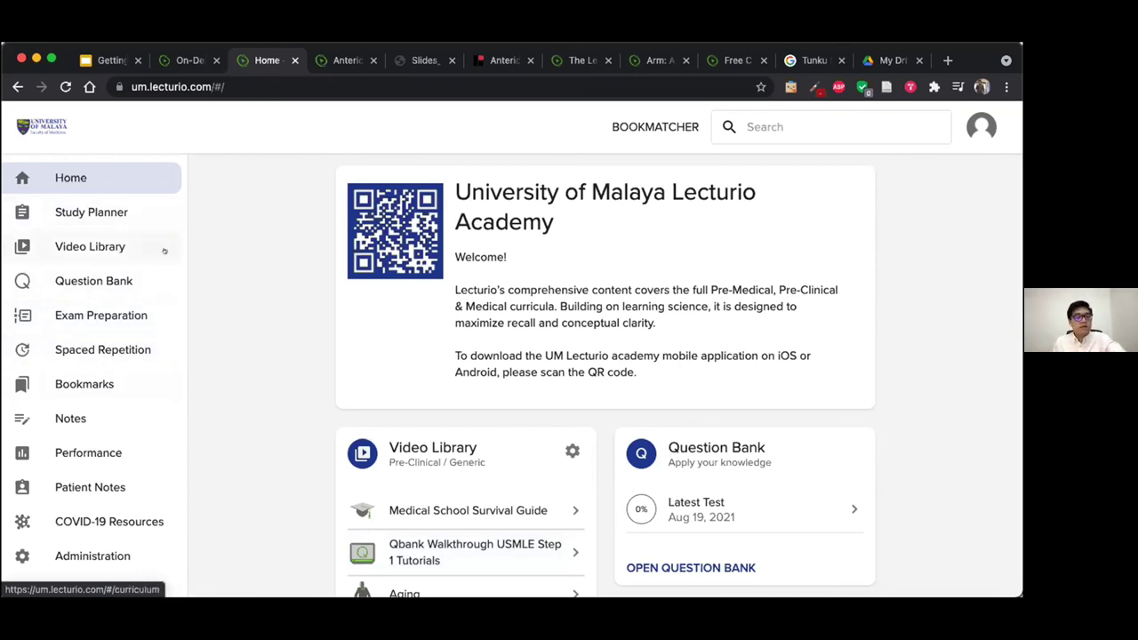
Open Family Medicine's Preventive Medicine module in the Clinical / Generic video library
click(49, 238)
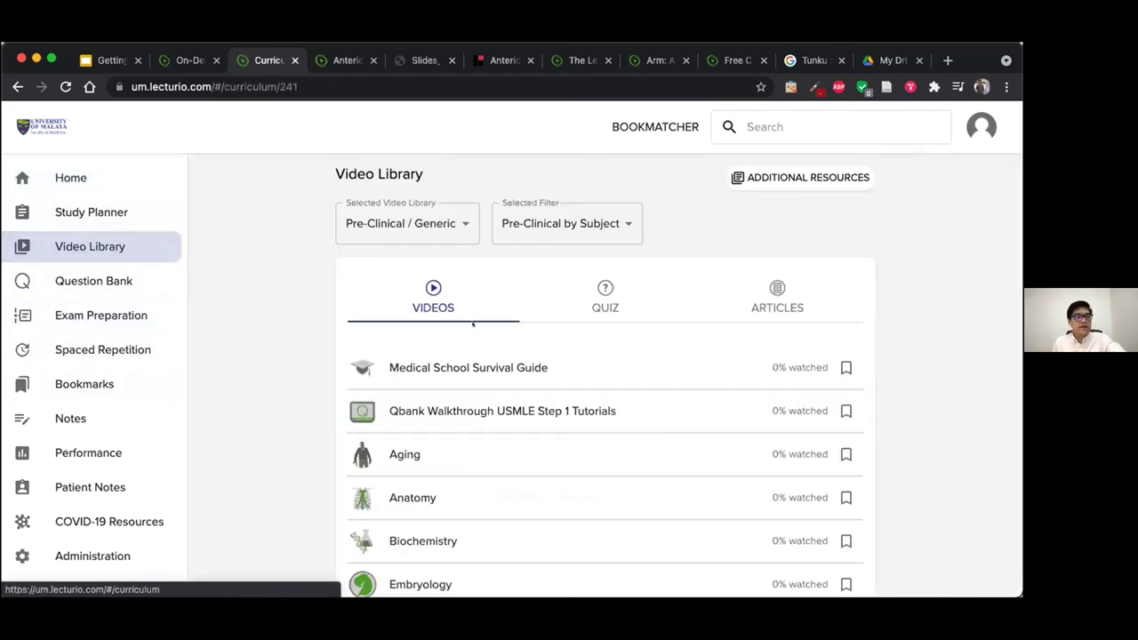
scroll(379, 410, down, 3)
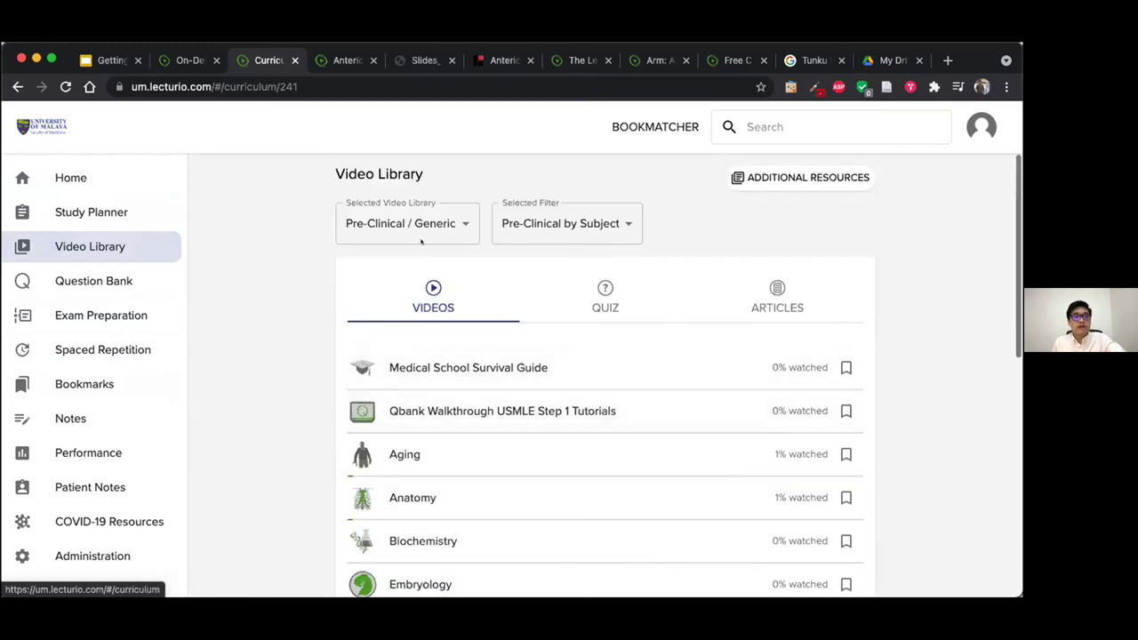
click(405, 227)
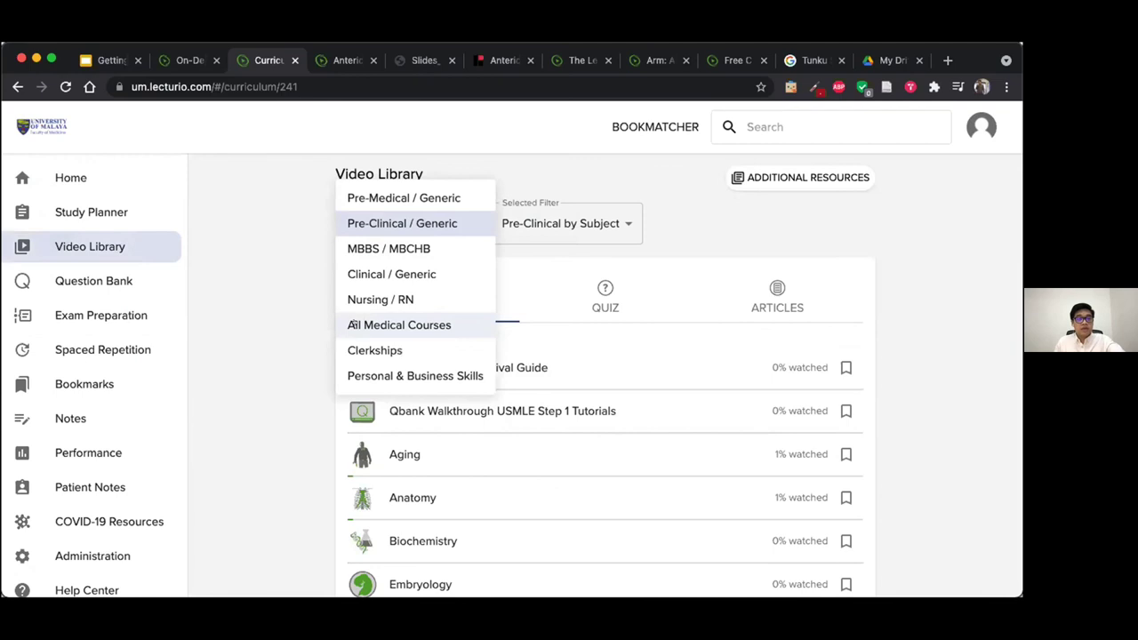
click(352, 274)
scroll(282, 392, down, 2)
scroll(283, 392, down, 1)
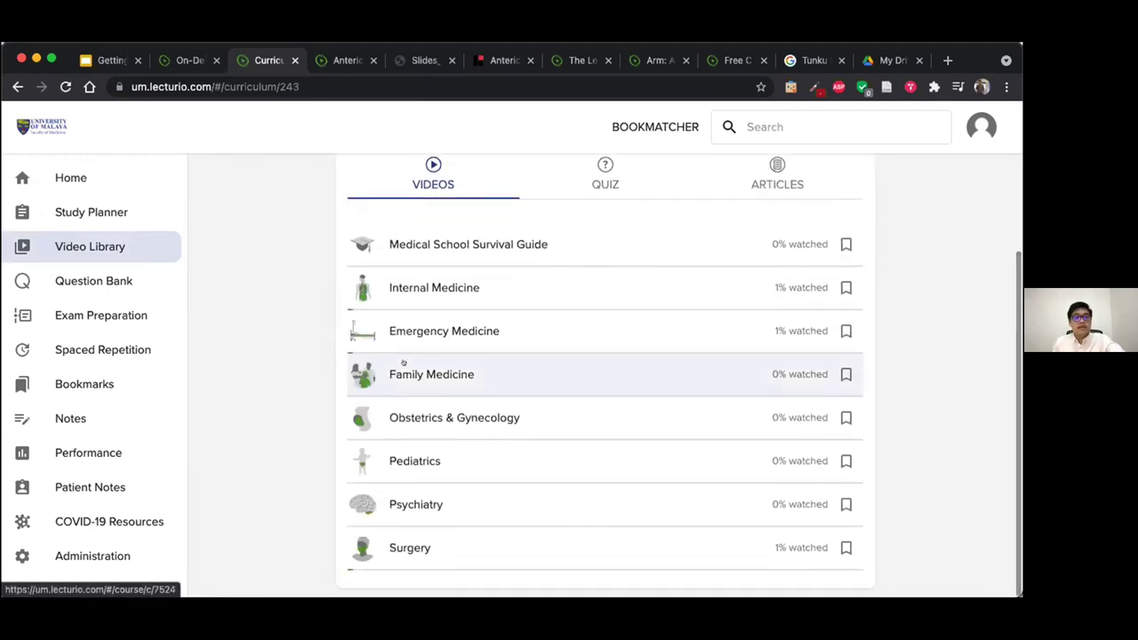
click(401, 364)
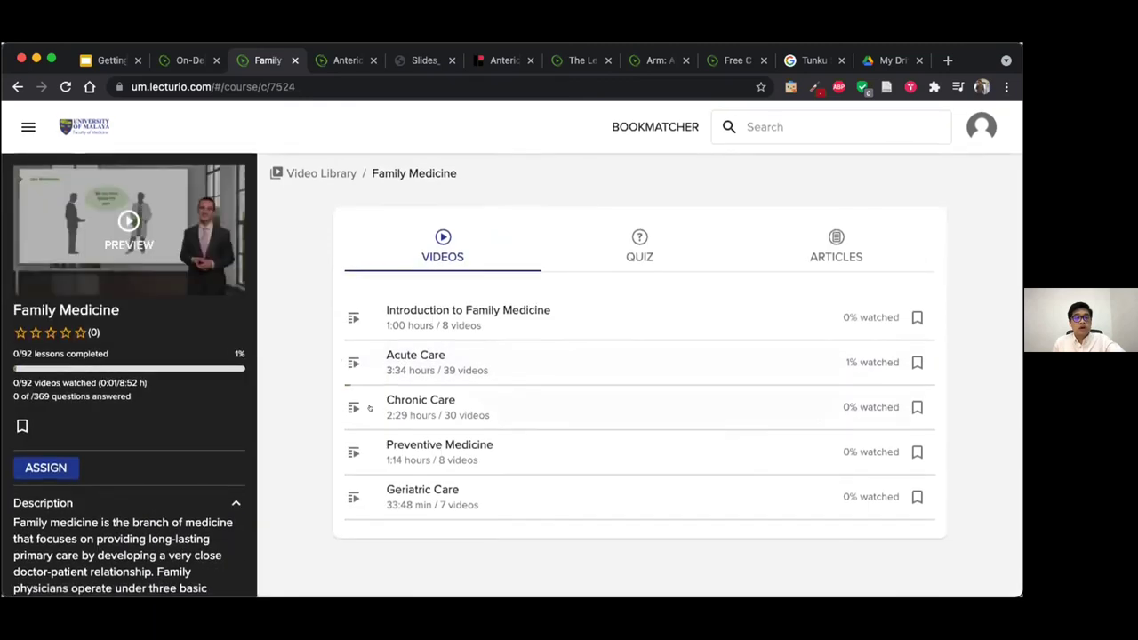
click(400, 440)
scroll(382, 462, down, 3)
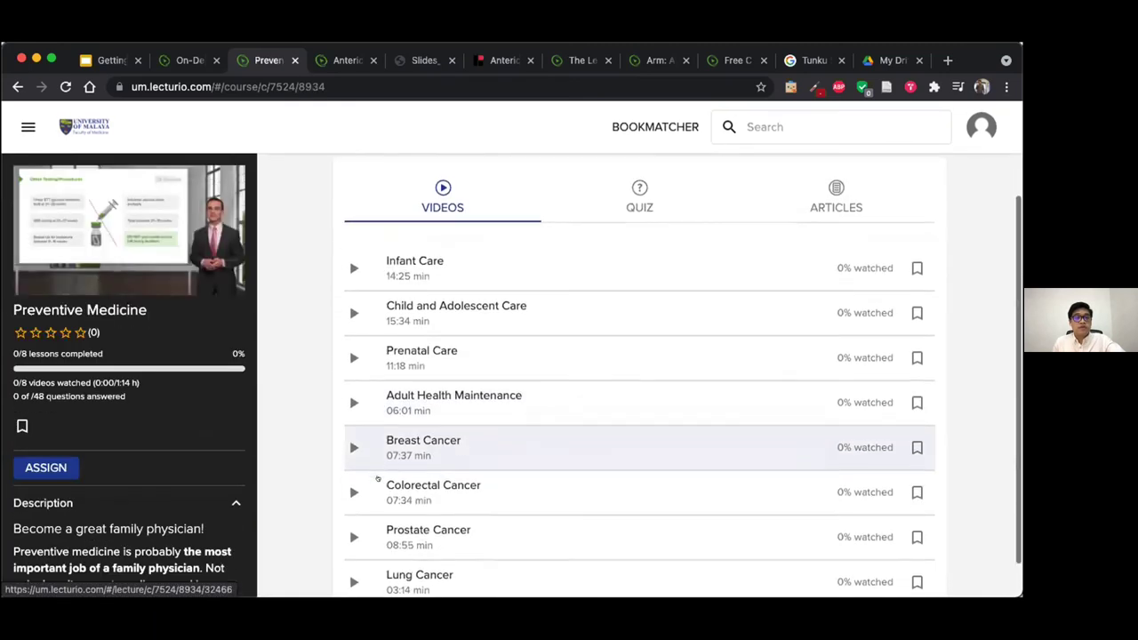
scroll(384, 449, left, 5)
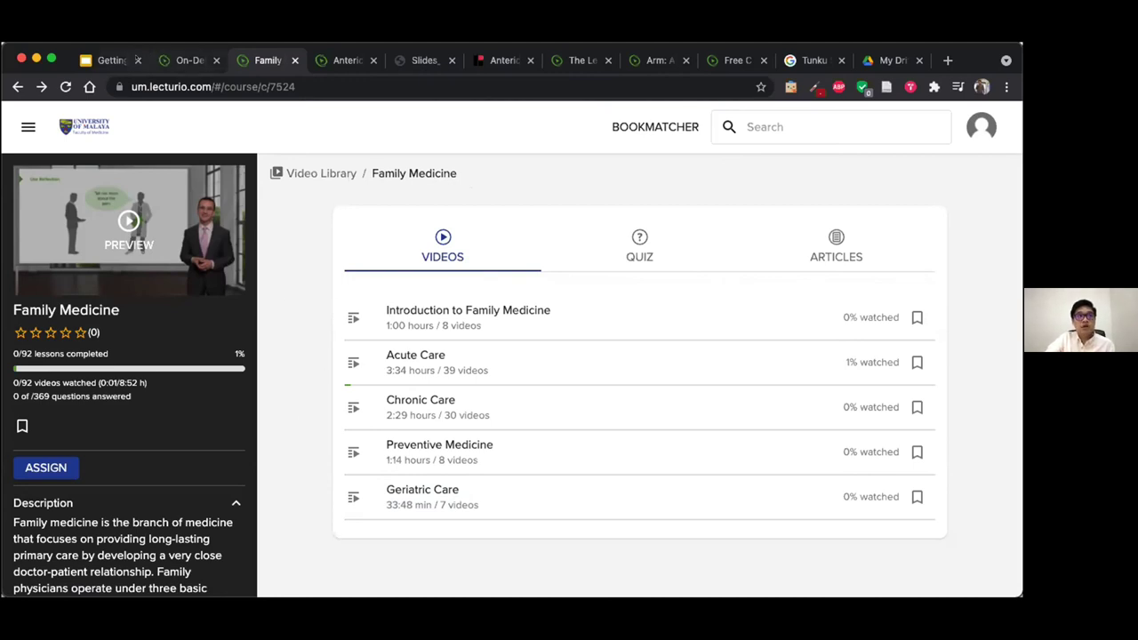
Present the Getting Started with Lecturio slides
click(111, 60)
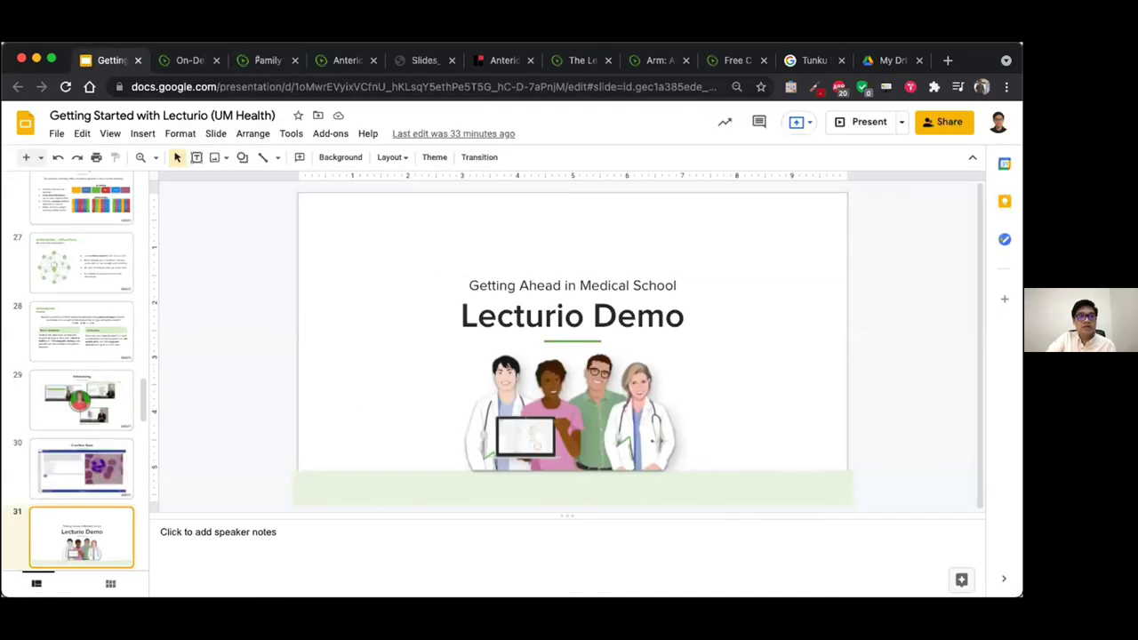
scroll(135, 358, down, 3)
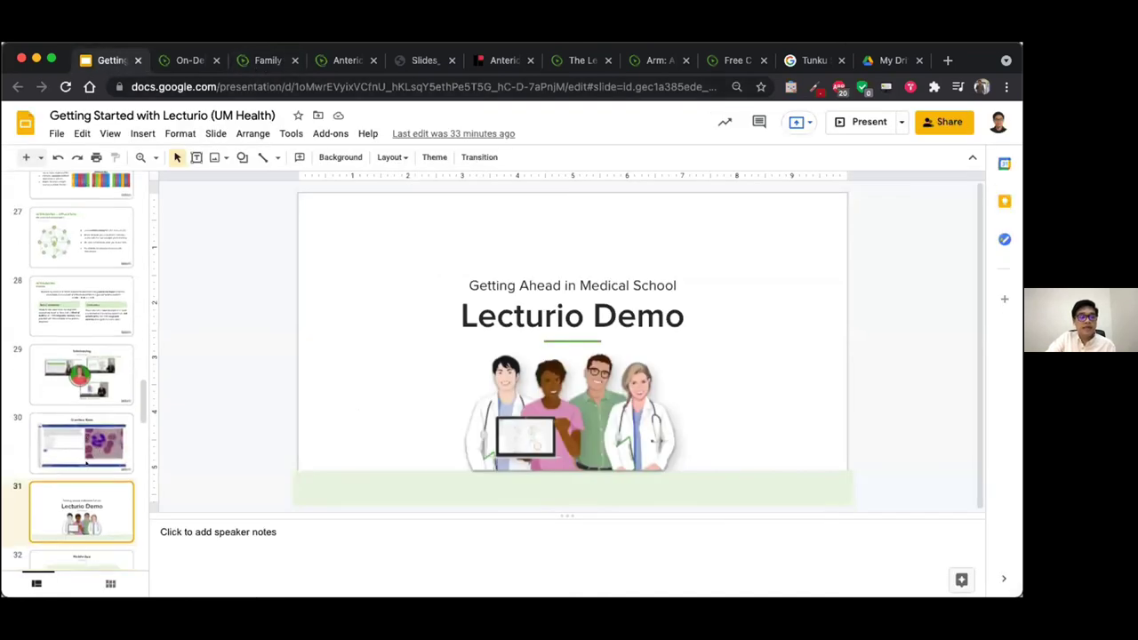
click(852, 124)
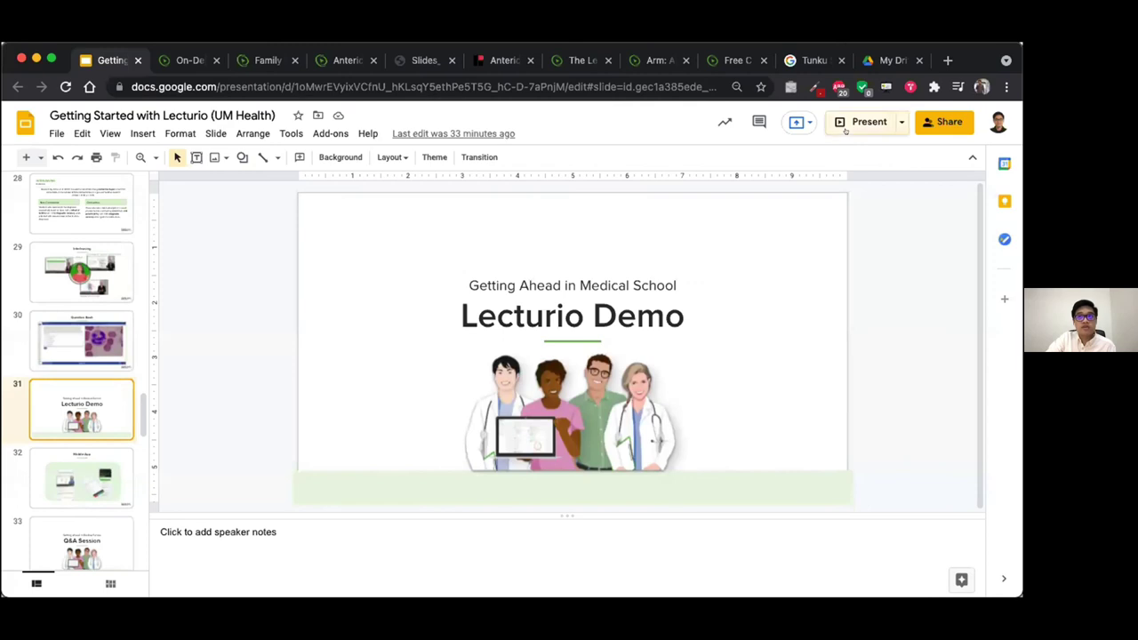